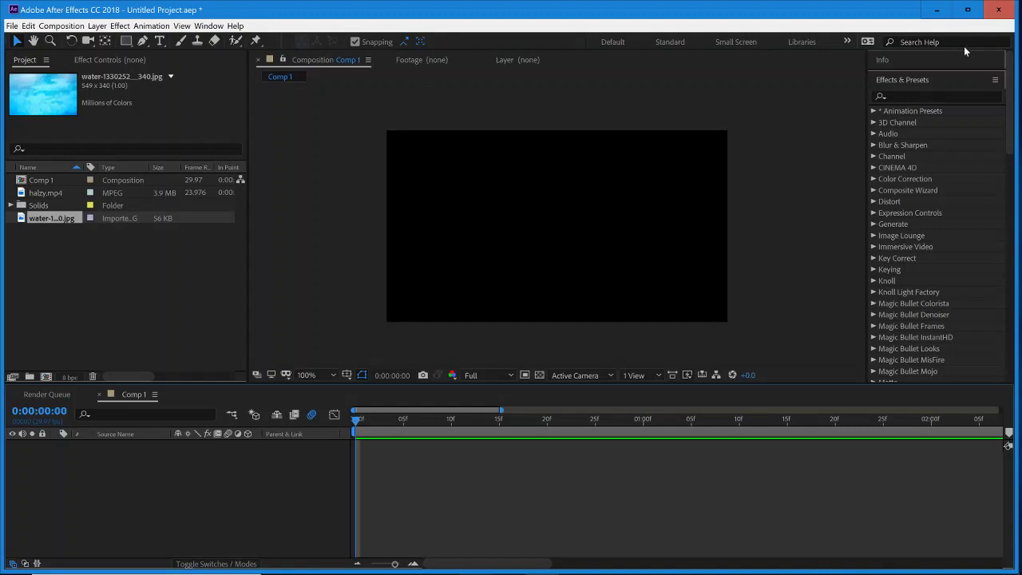
# Step: Minimize After Effects and select the AzirVFX Montage MP4 file on the desktop
pyautogui.click(942, 12)
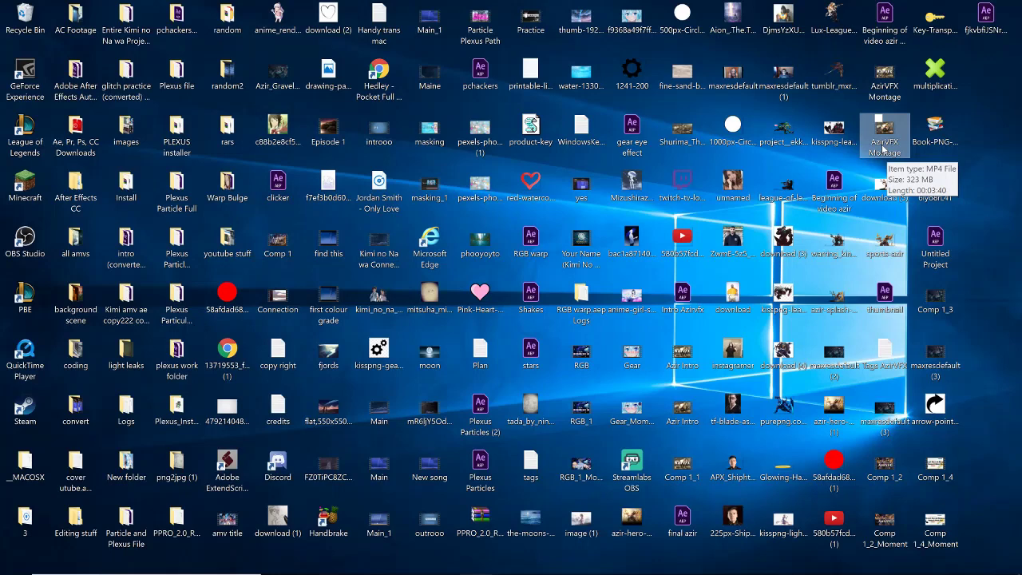
pyautogui.click(883, 150)
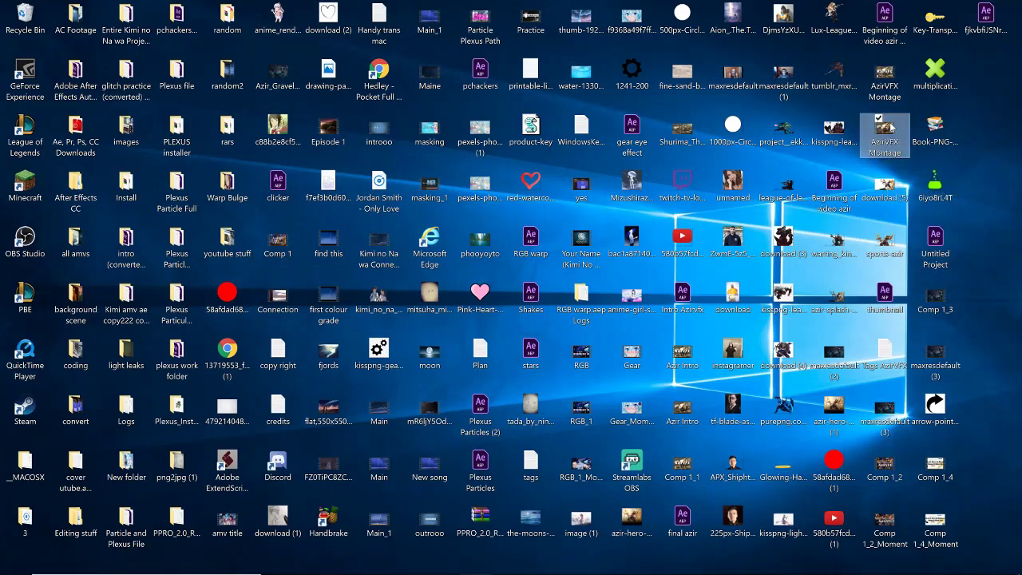
pyautogui.doubleClick(890, 125)
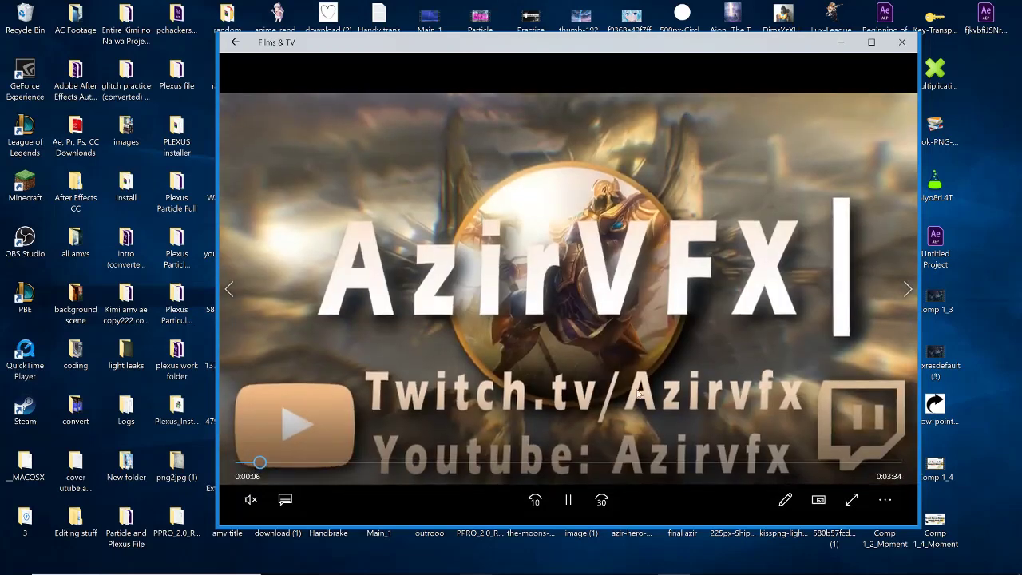
pyautogui.click(320, 462)
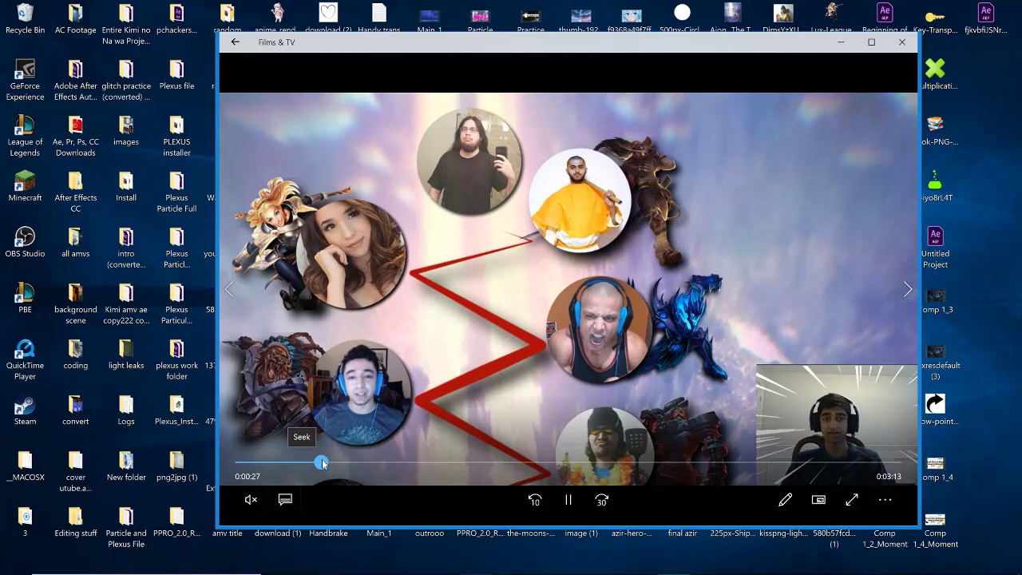
pyautogui.moveTo(320, 462); pyautogui.dragTo(304, 463)
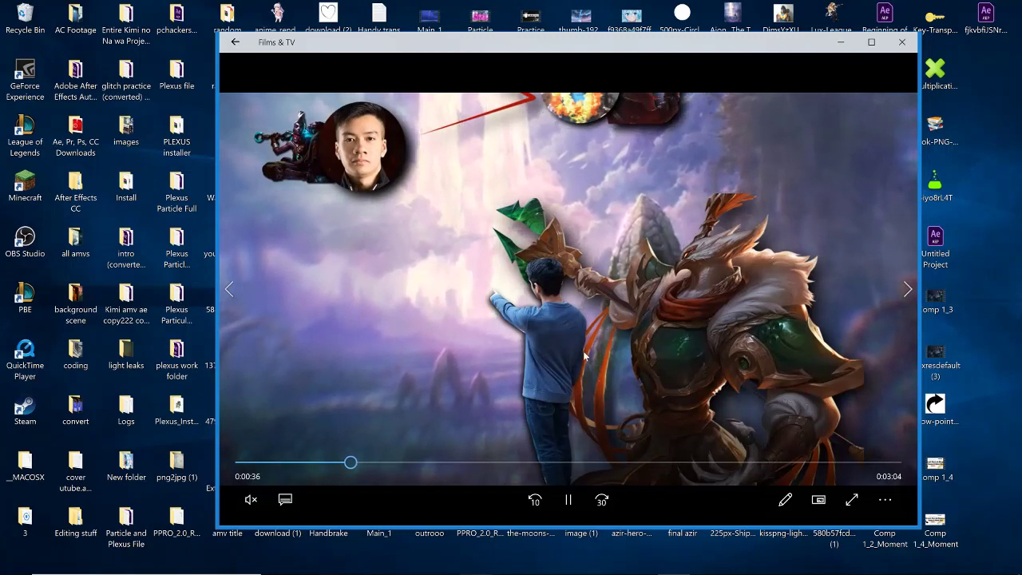
pyautogui.click(898, 50)
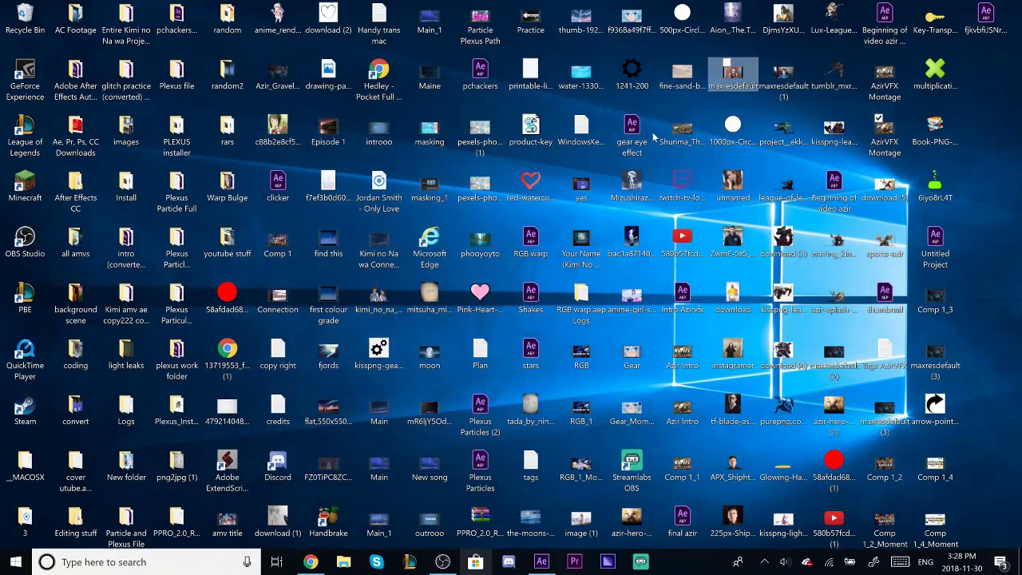
# Step: Bring After Effects back and add halzy.mp4 from the Project panel as a layer in Comp 1
pyautogui.click(542, 561)
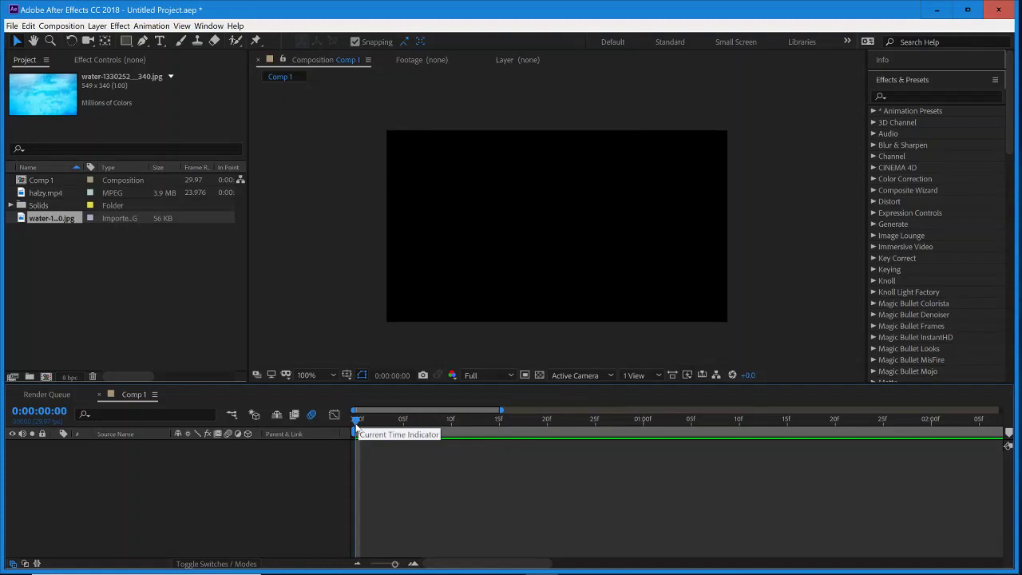
pyautogui.click(46, 205)
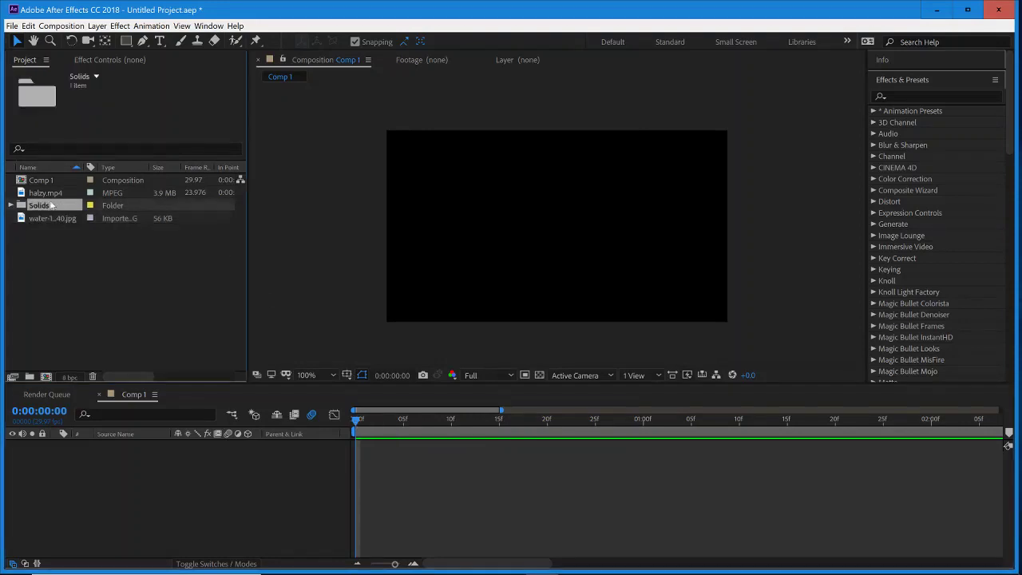
pyautogui.click(56, 197)
pyautogui.moveTo(56, 197); pyautogui.dragTo(96, 471)
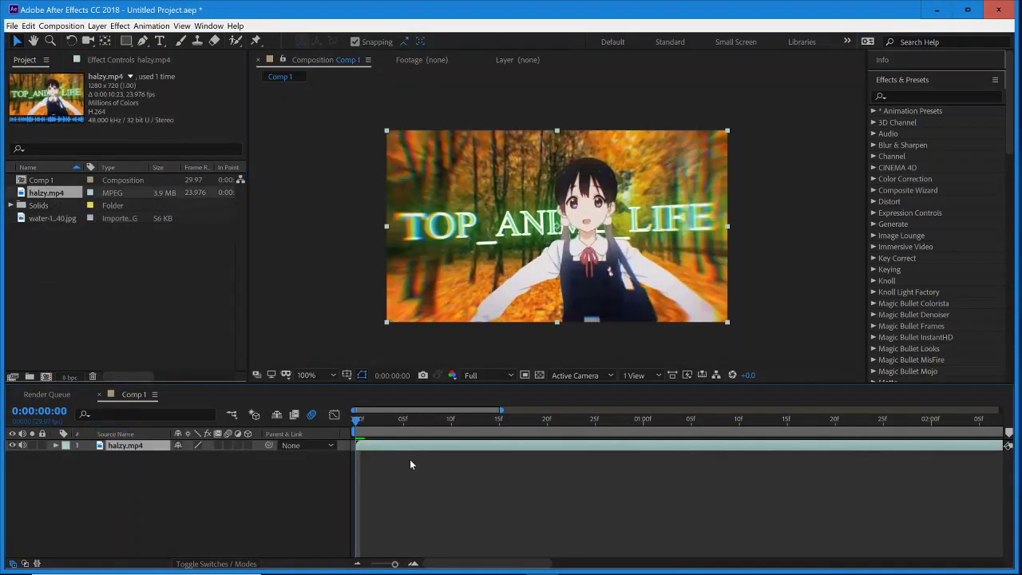
# Step: Check the halzy.mp4 layer's Scale, Position and Rotation values, then collapse them
pyautogui.press('s')
pyautogui.press('p')
pyautogui.press('r')
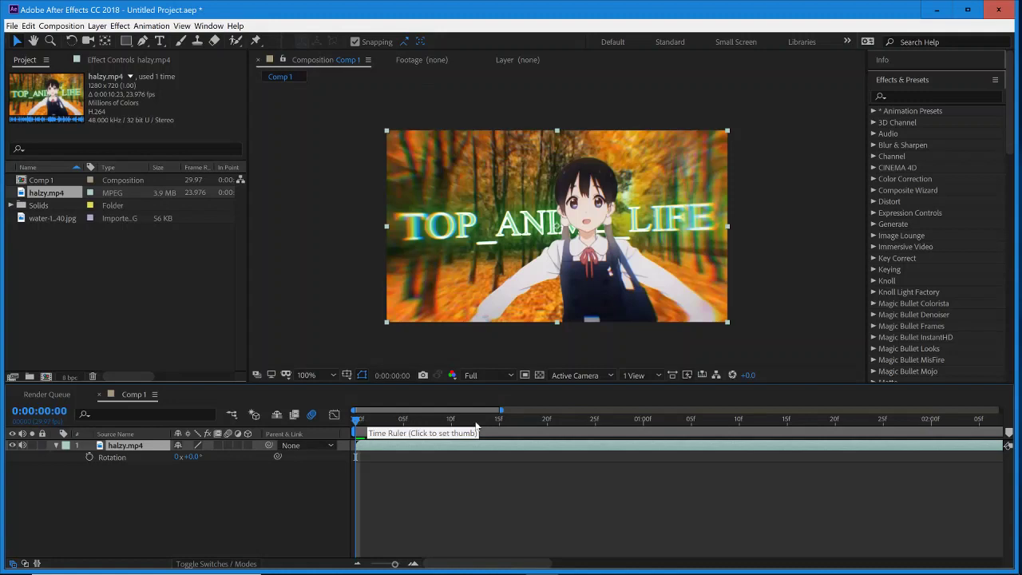
pyautogui.click(149, 480)
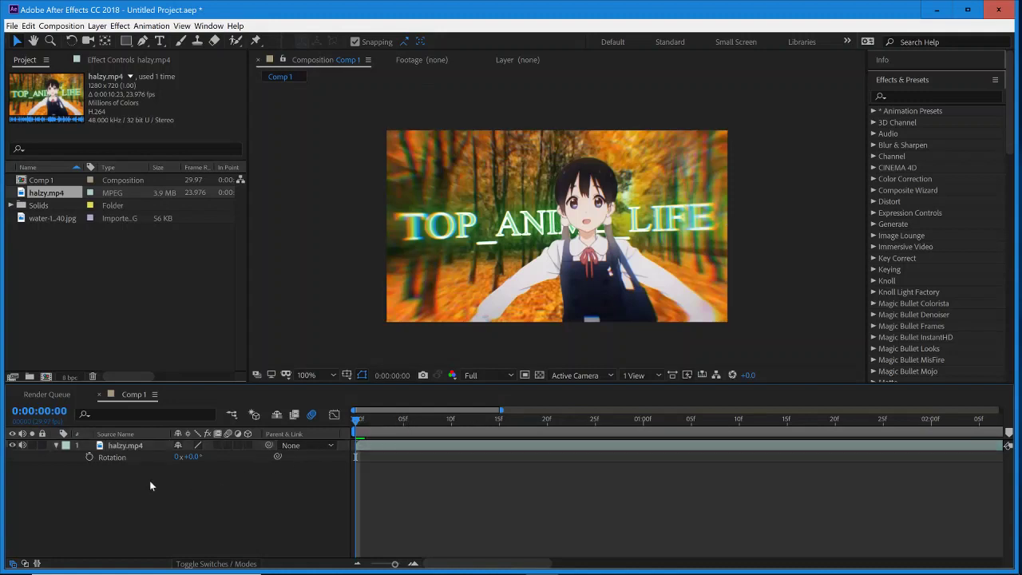
pyautogui.click(55, 446)
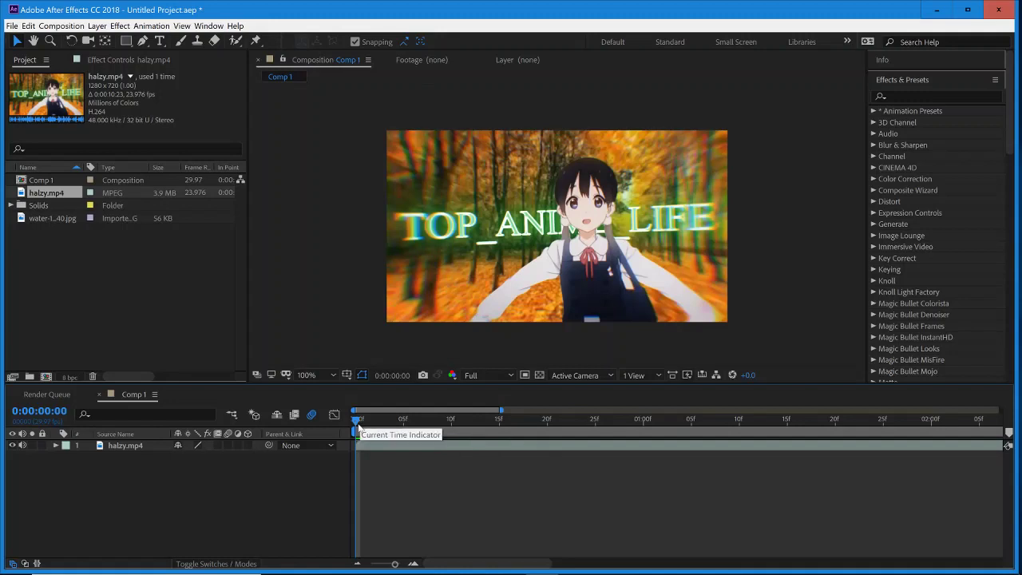
# Step: Add water-1330252__340.jpg beneath halzy.mp4 and scale it to 278% so it overfills the frame
pyautogui.moveTo(56, 218); pyautogui.dragTo(171, 511)
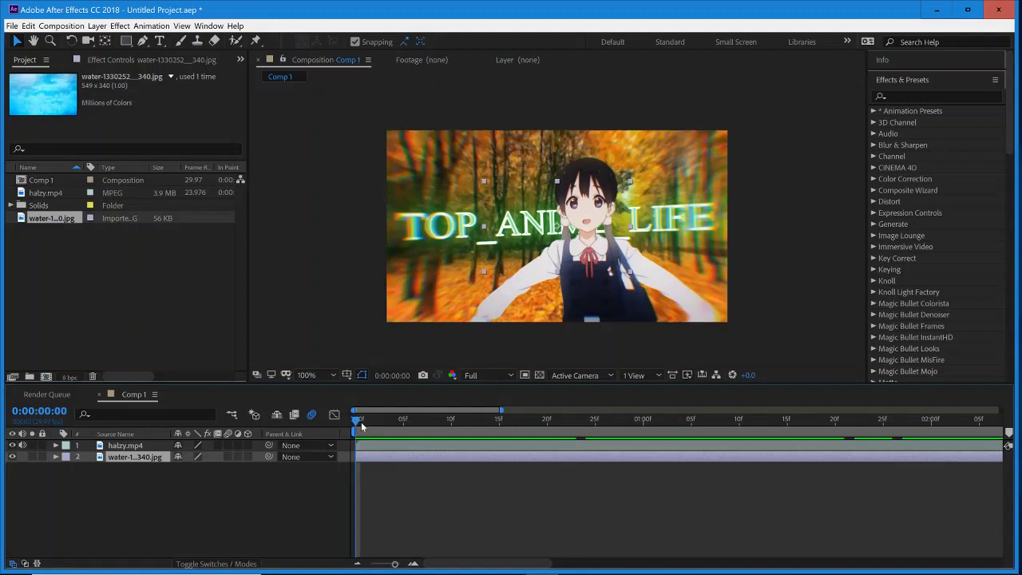
pyautogui.press('s')
pyautogui.moveTo(205, 467); pyautogui.dragTo(318, 447)
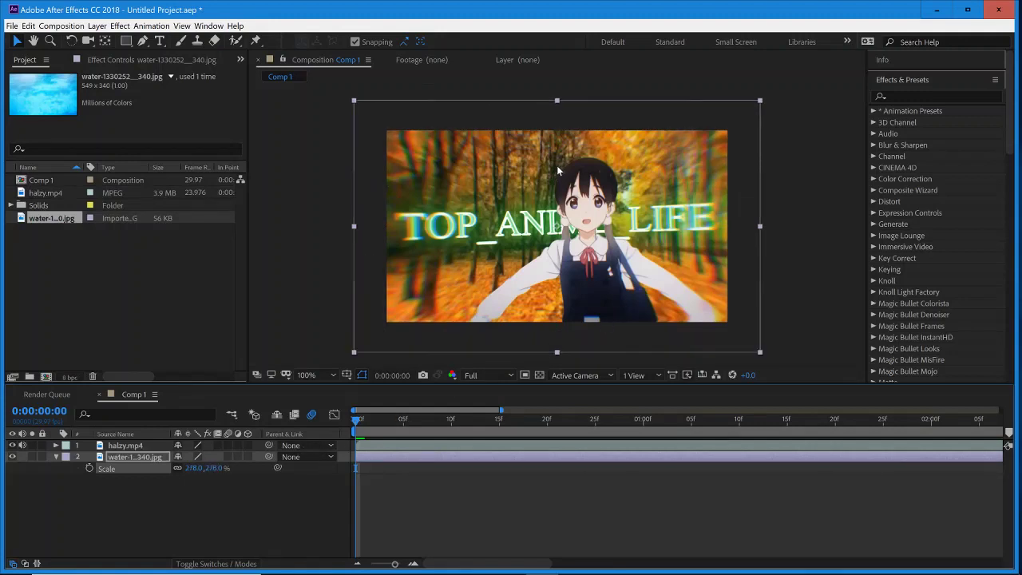
pyautogui.click(119, 445)
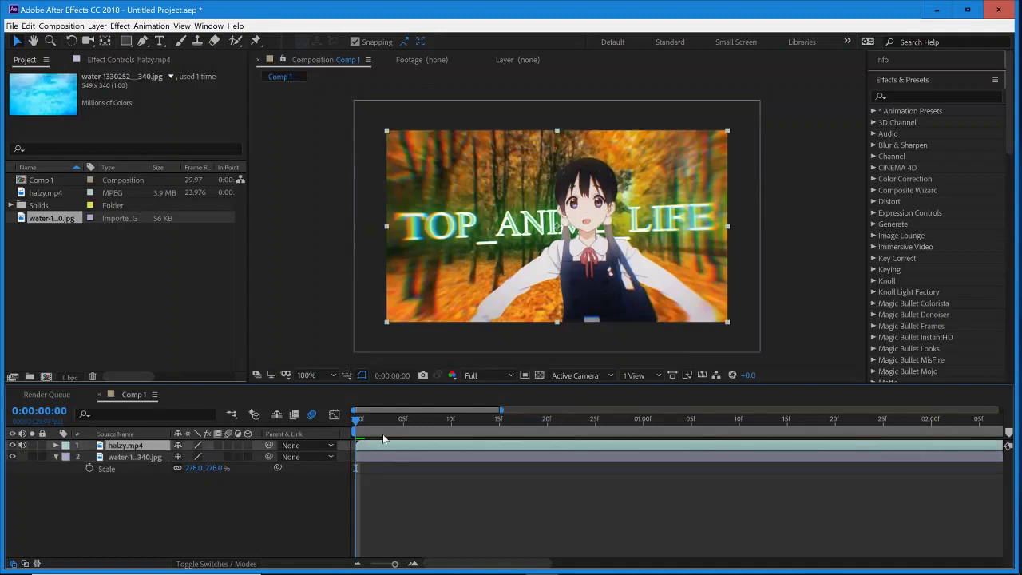
pyautogui.click(131, 456)
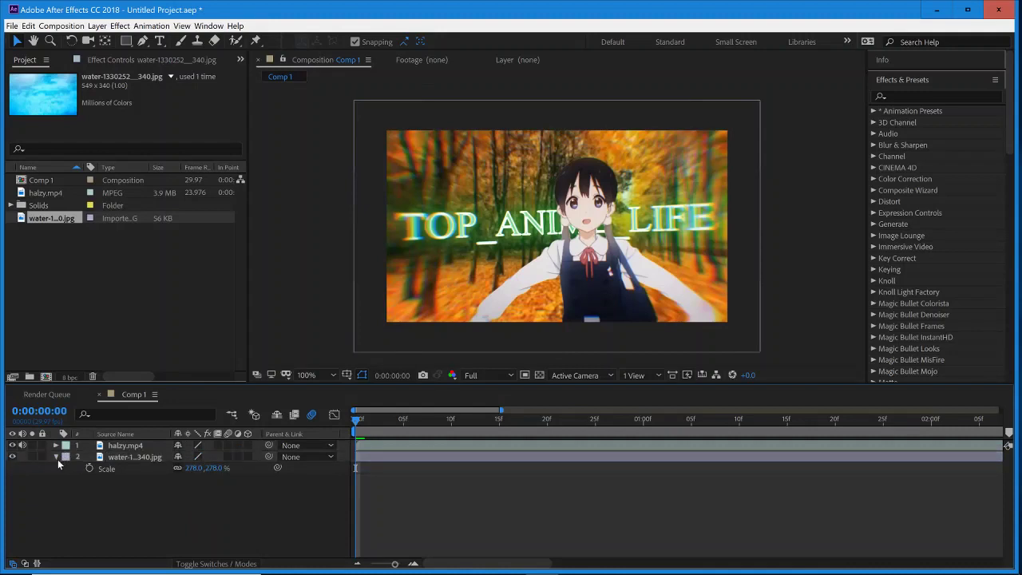
pyautogui.click(56, 458)
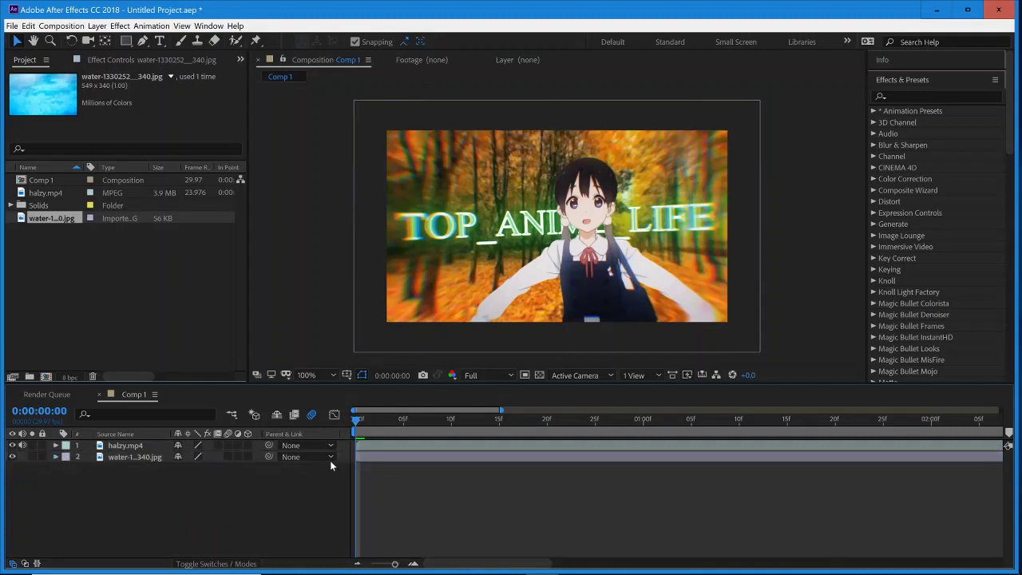
pyautogui.click(140, 446)
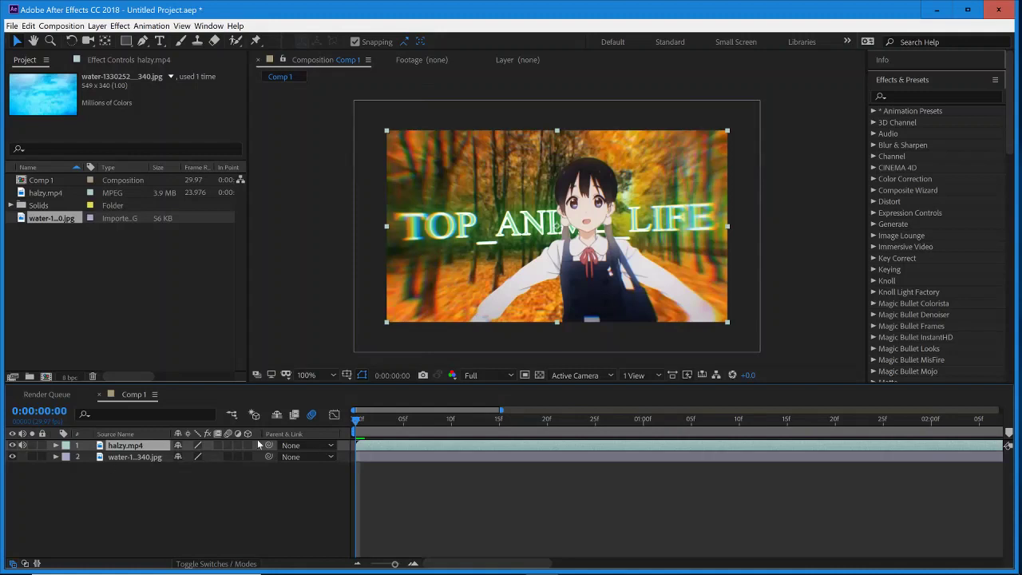
pyautogui.click(135, 492)
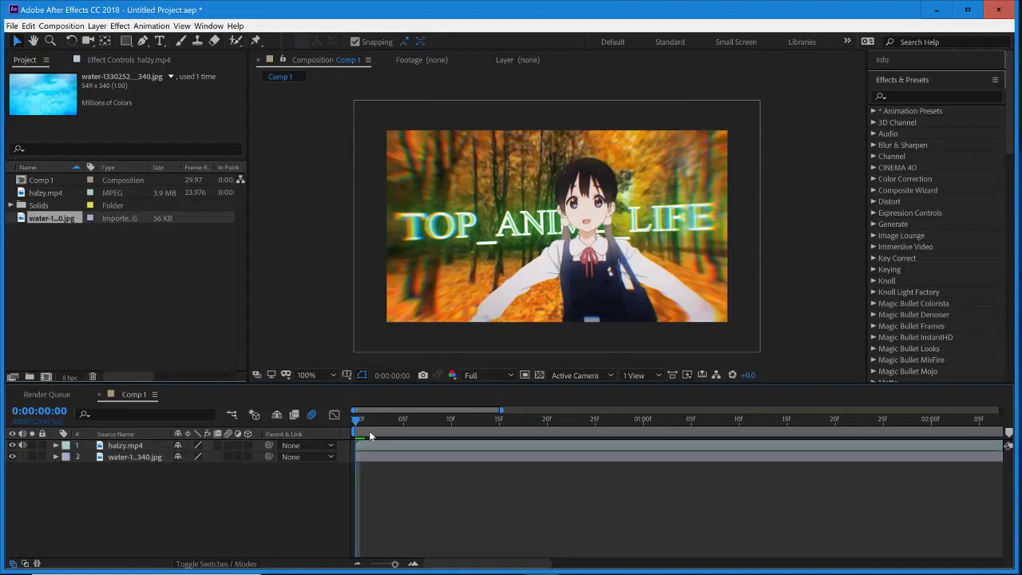
# Step: Split the halzy.mp4 clip at the cuts at 0:00:01:25 and 0:00:03:26
pyautogui.moveTo(370, 435); pyautogui.dragTo(692, 437)
pyautogui.press(';')
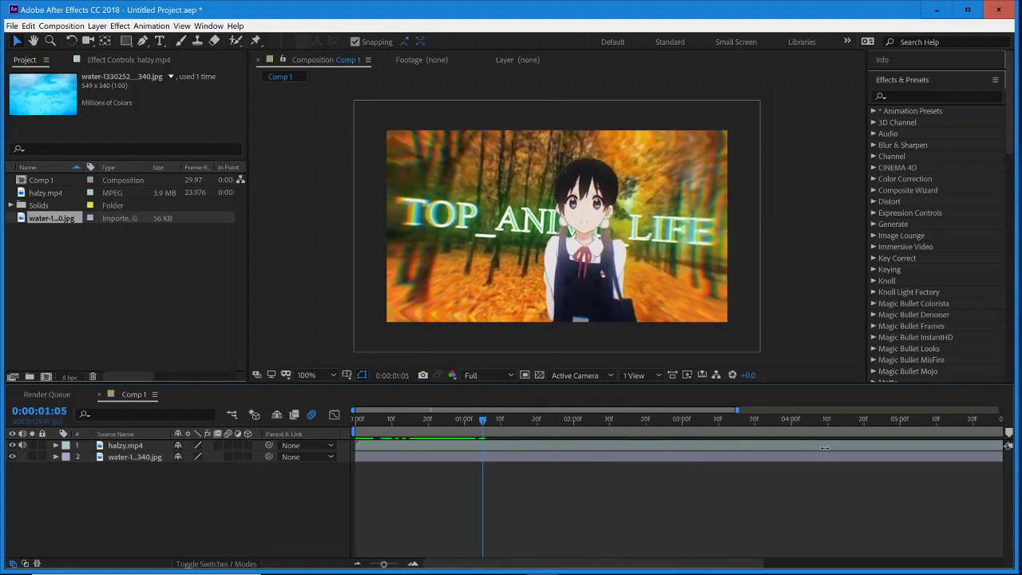
pyautogui.moveTo(444, 439); pyautogui.dragTo(475, 444)
pyautogui.click(501, 449)
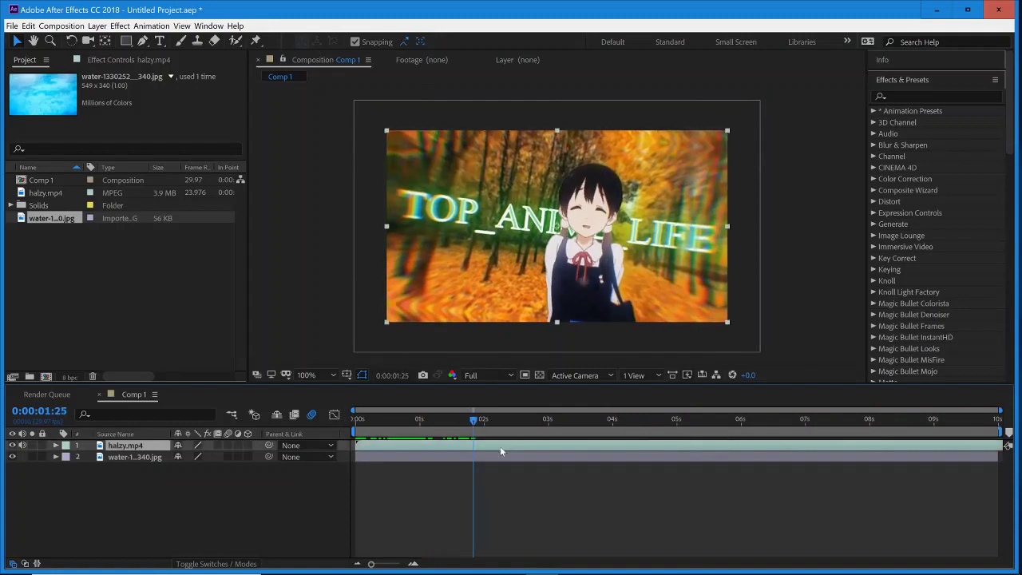
pyautogui.hotkey('ctrl', 'shift', 'd')
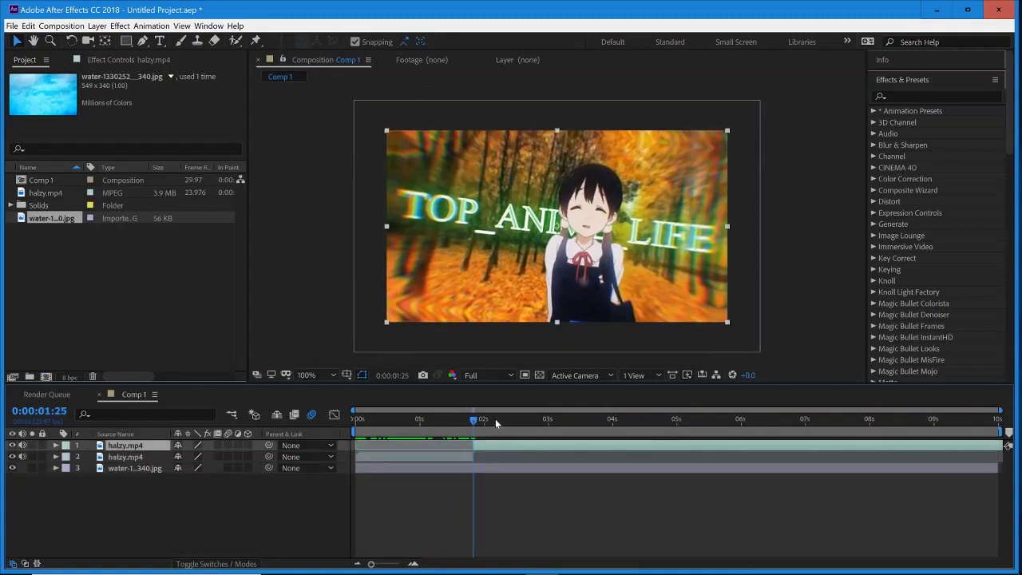
pyautogui.press('space')
pyautogui.press('space')
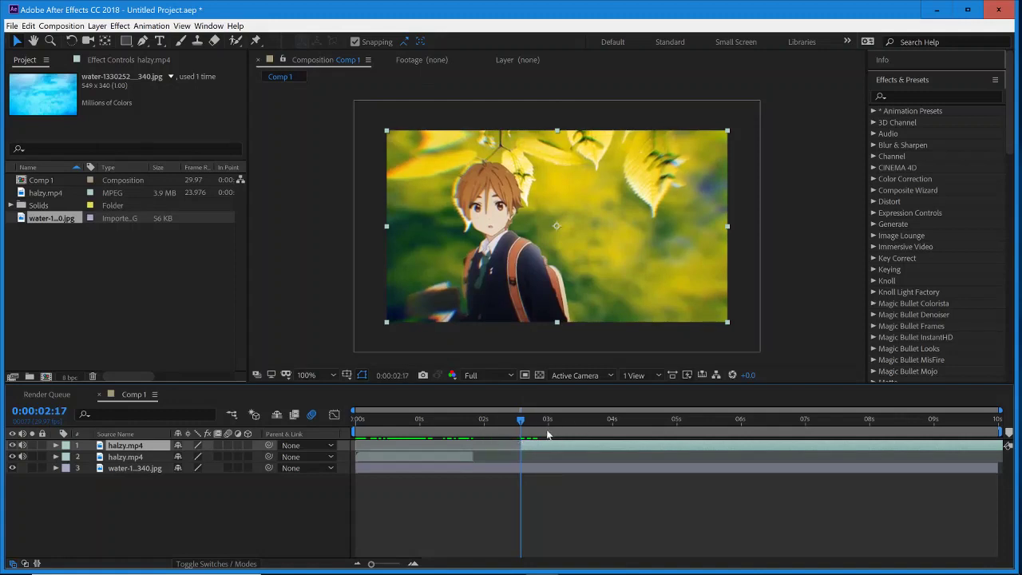
pyautogui.press('space')
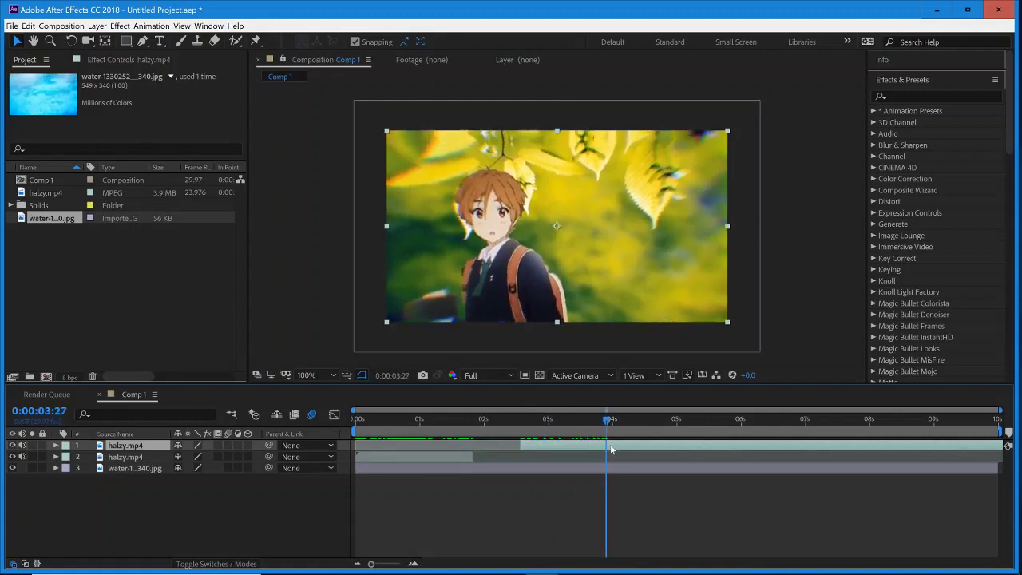
pyautogui.press('space')
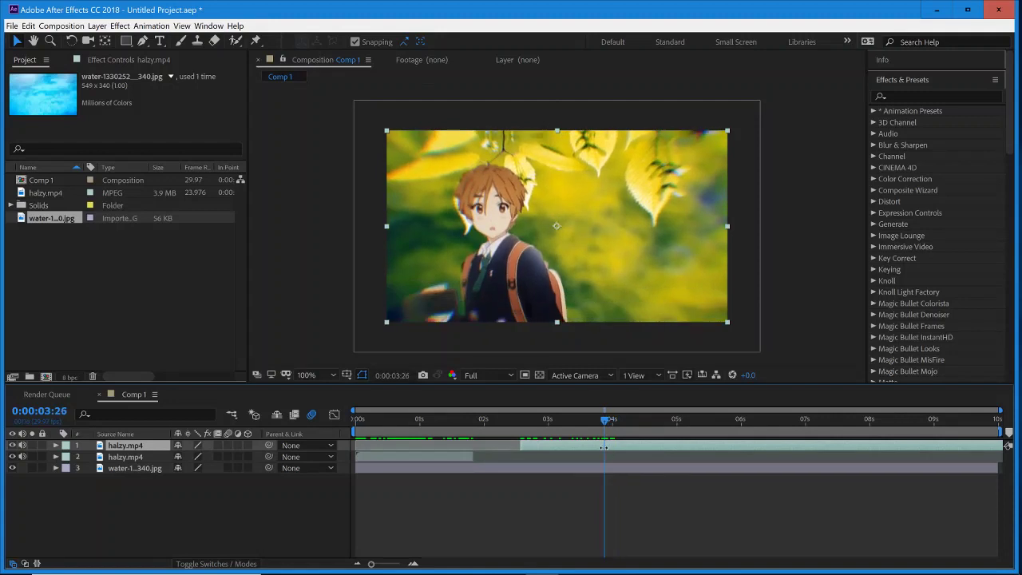
pyautogui.hotkey('ctrl', 'shift', 'd')
# Step: Split at the next cut near 0:00:06:03, trim the top clip at 0:00:06:28, and select all four
pyautogui.press('space')
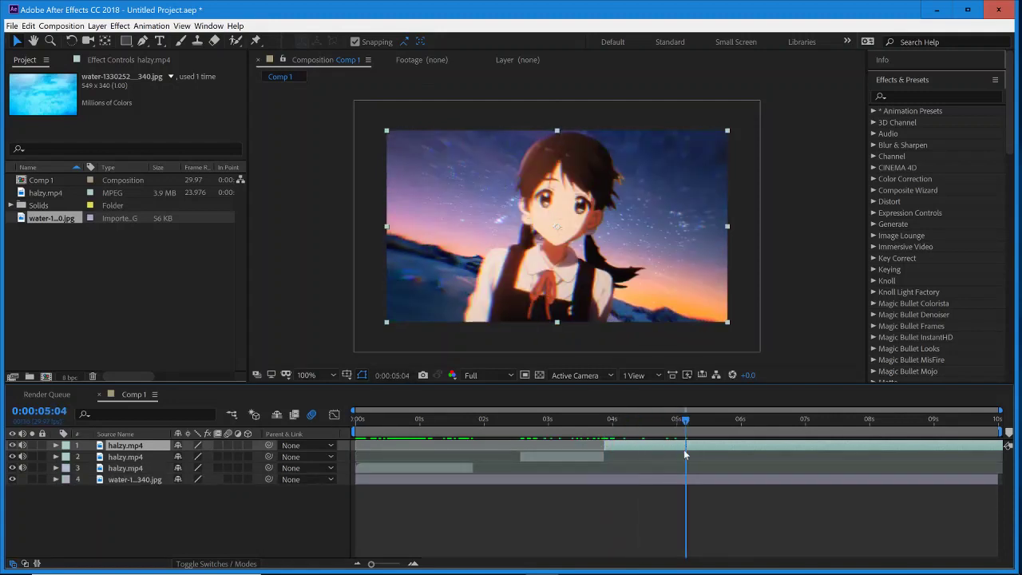
pyautogui.press('space')
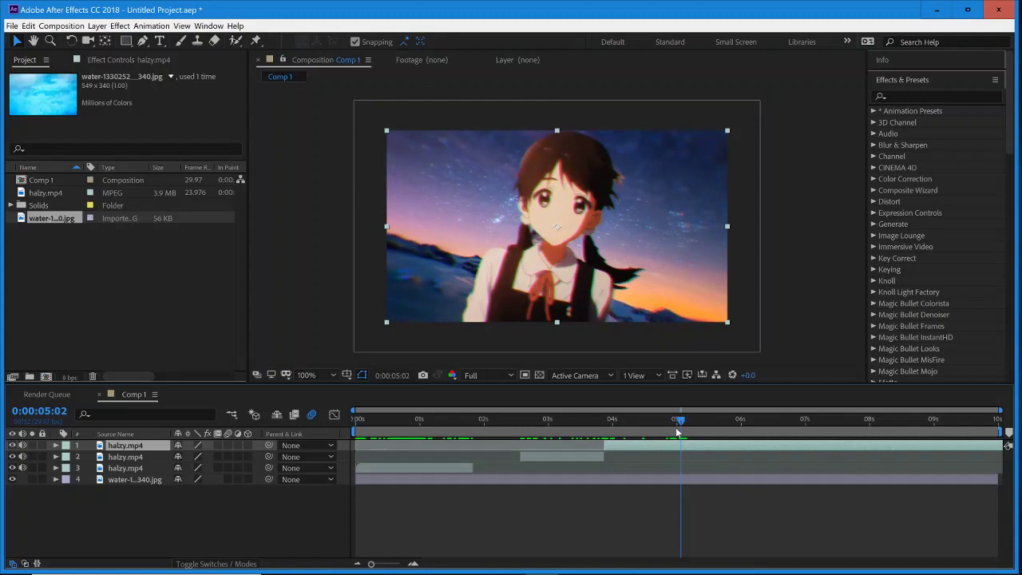
pyautogui.click(674, 435)
pyautogui.hotkey('alt', '[')
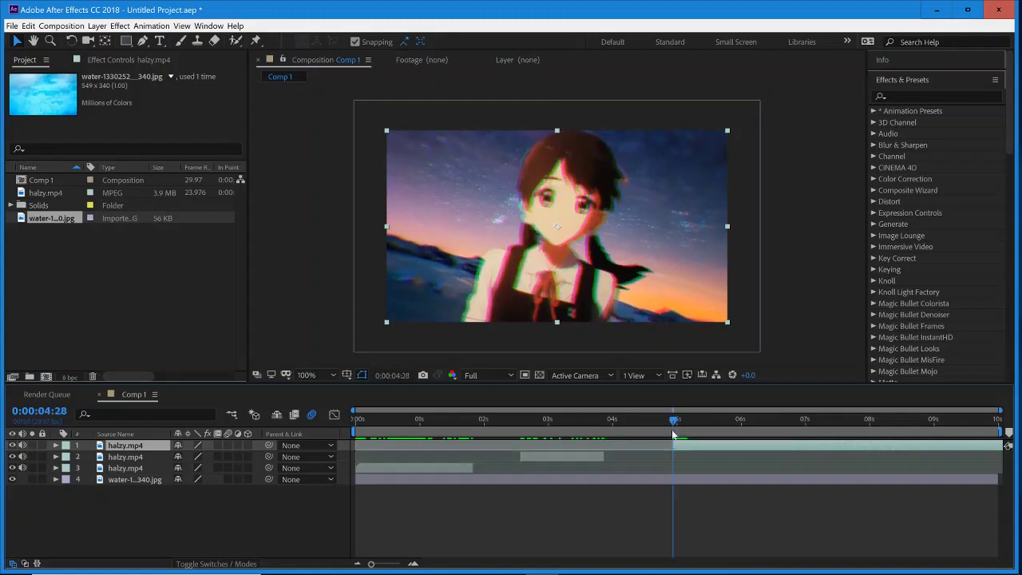
pyautogui.moveTo(674, 435); pyautogui.dragTo(738, 457)
pyautogui.hotkey('ctrl', 'shift', 'd')
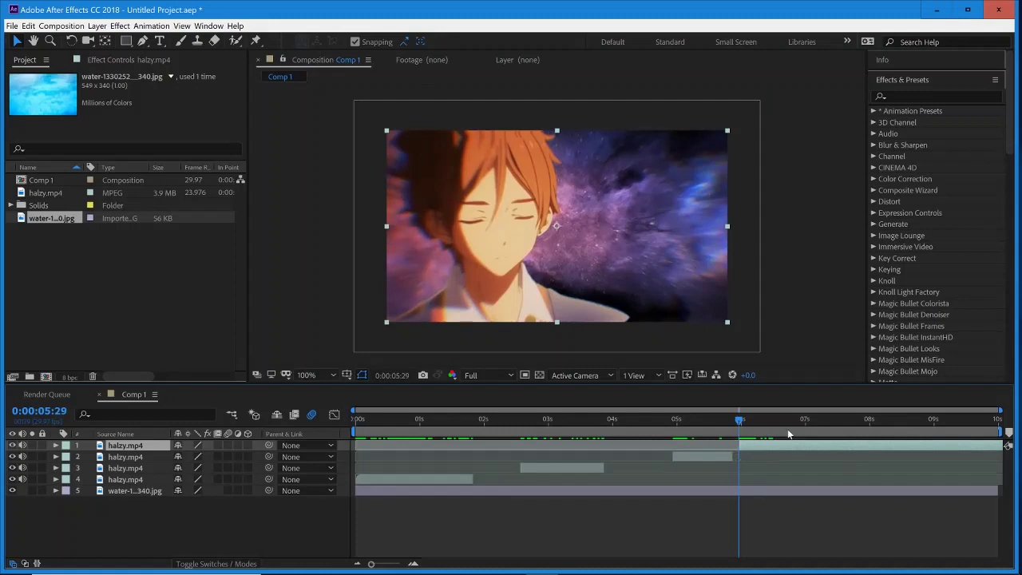
pyautogui.moveTo(748, 414); pyautogui.dragTo(798, 444)
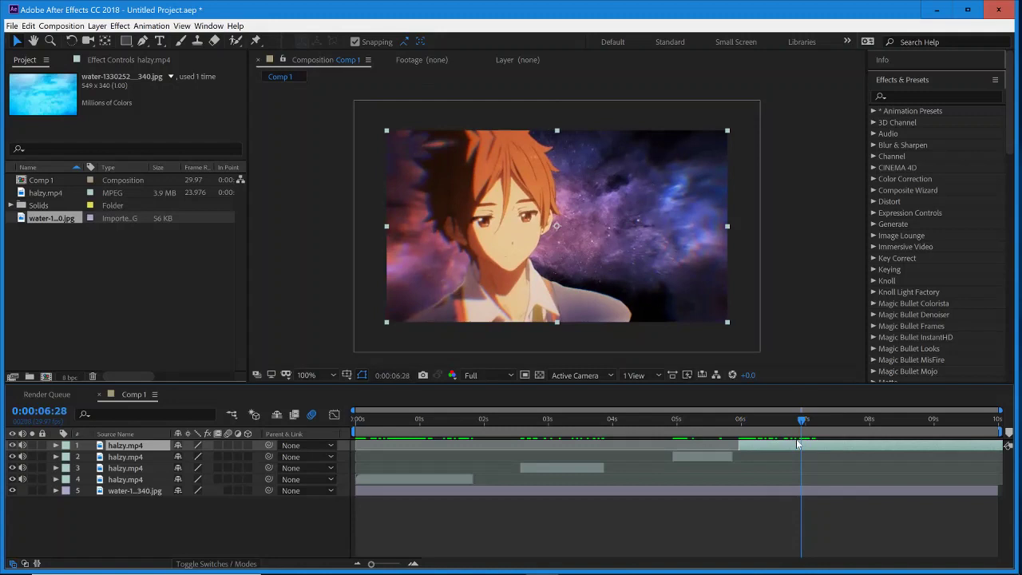
pyautogui.hotkey('alt', ']')
pyautogui.keyDown('shift'); pyautogui.click(431, 476); pyautogui.keyUp('shift')
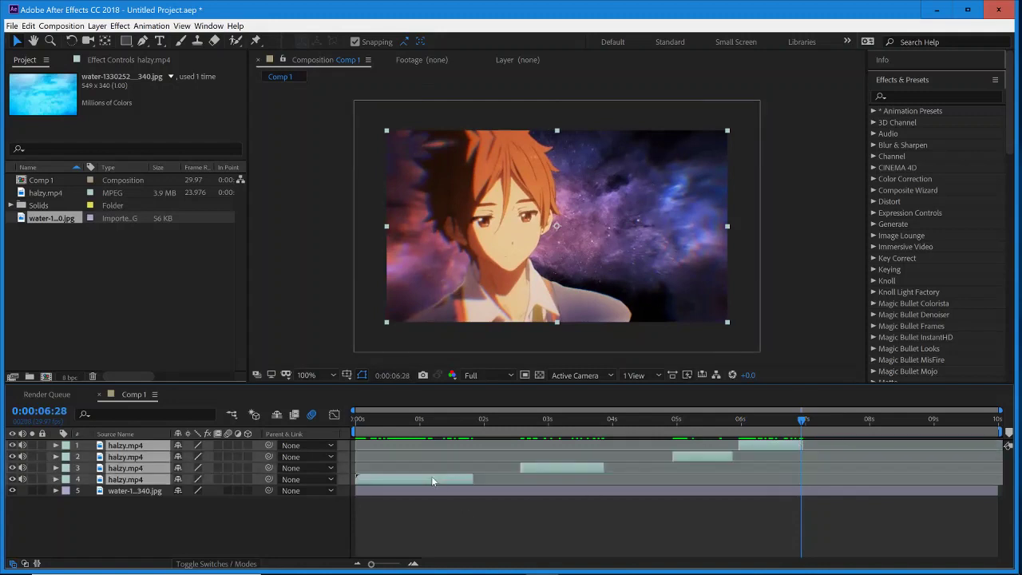
# Step: Align the four halzy.mp4 clips to start at zero and time-stretch them to 200%
pyautogui.press('Home')
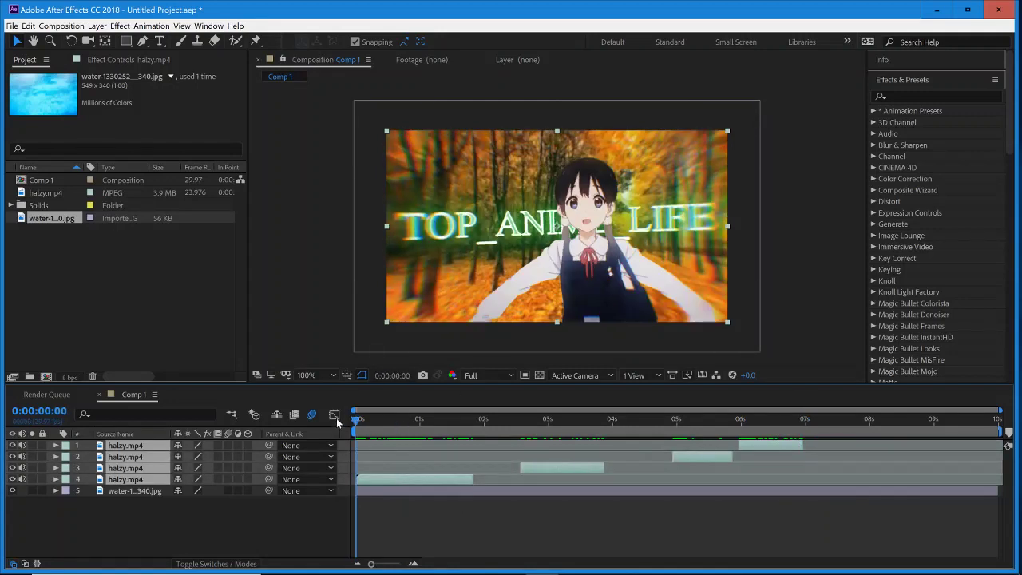
pyautogui.press('[')
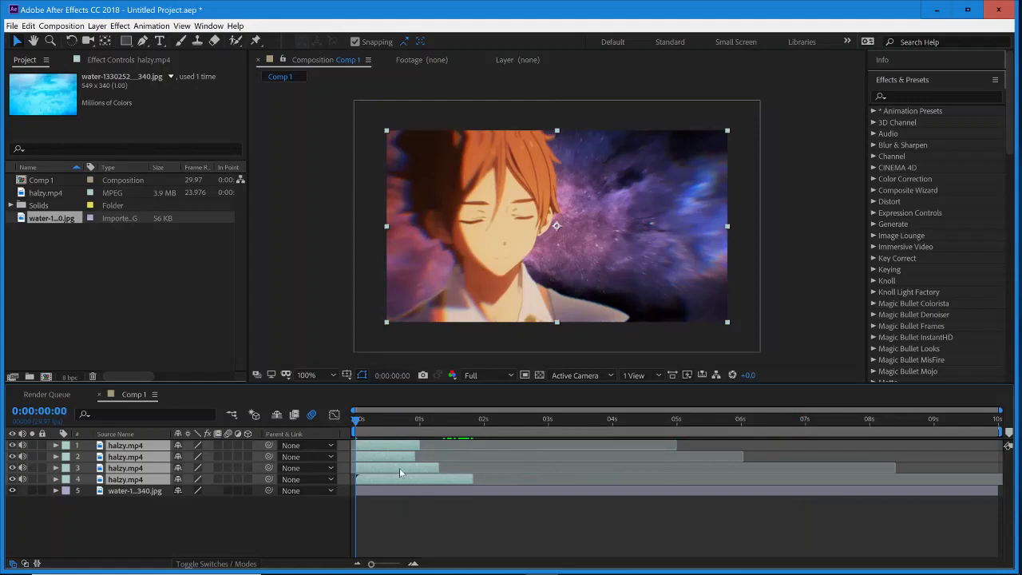
pyautogui.rightClick(400, 469)
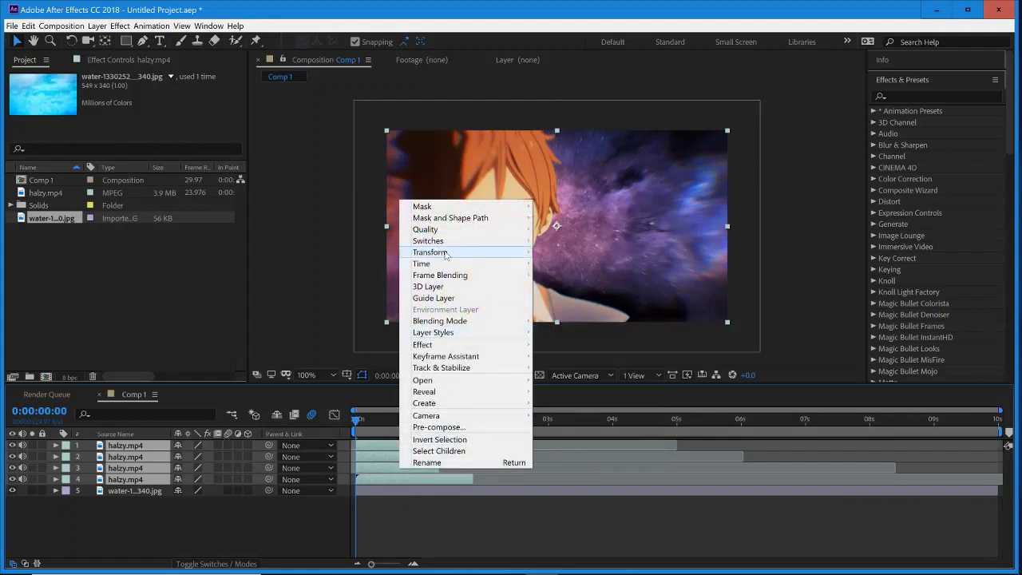
pyautogui.moveTo(439, 266)
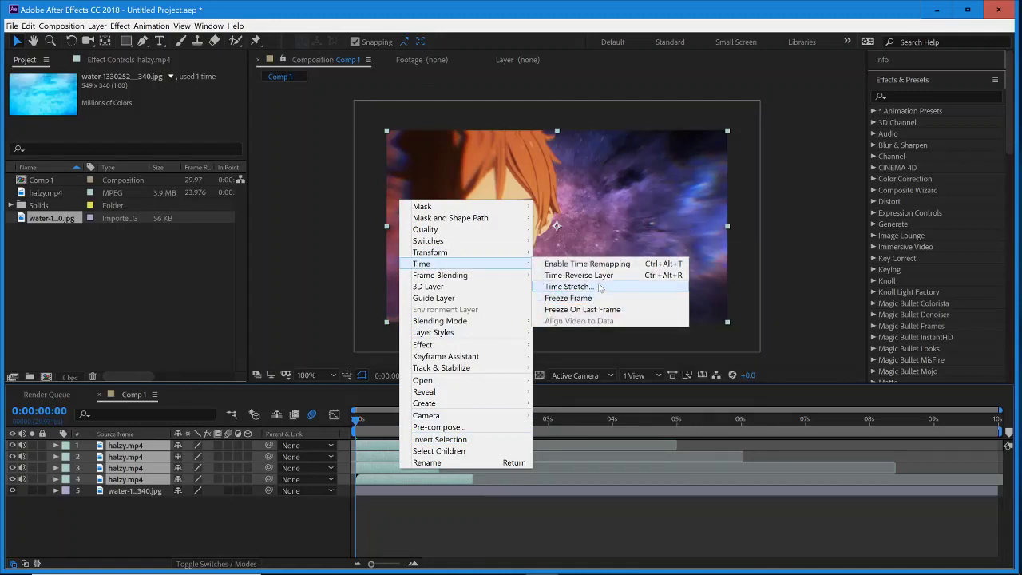
pyautogui.click(569, 287)
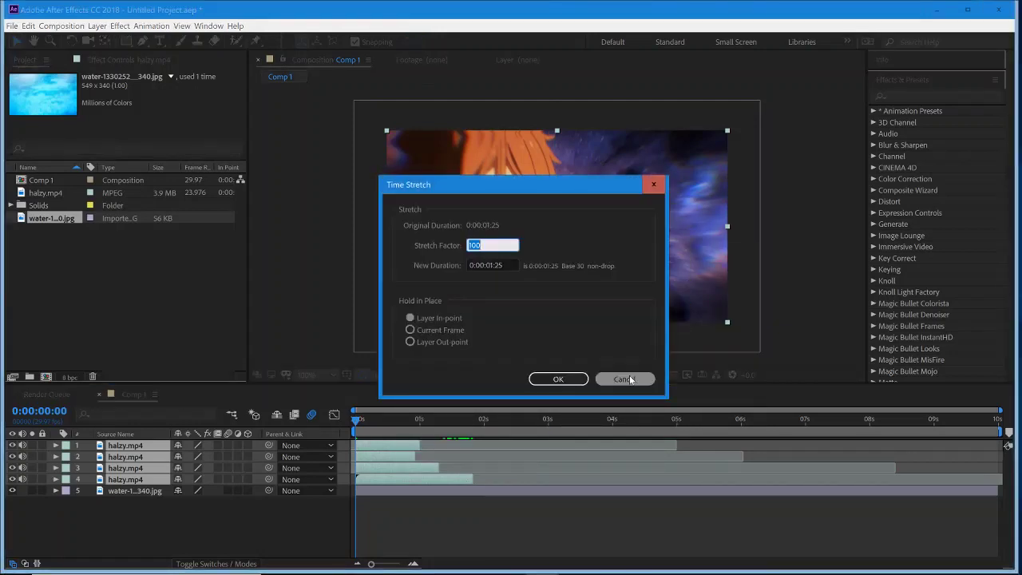
pyautogui.press('BackSpace')
pyautogui.write('200')
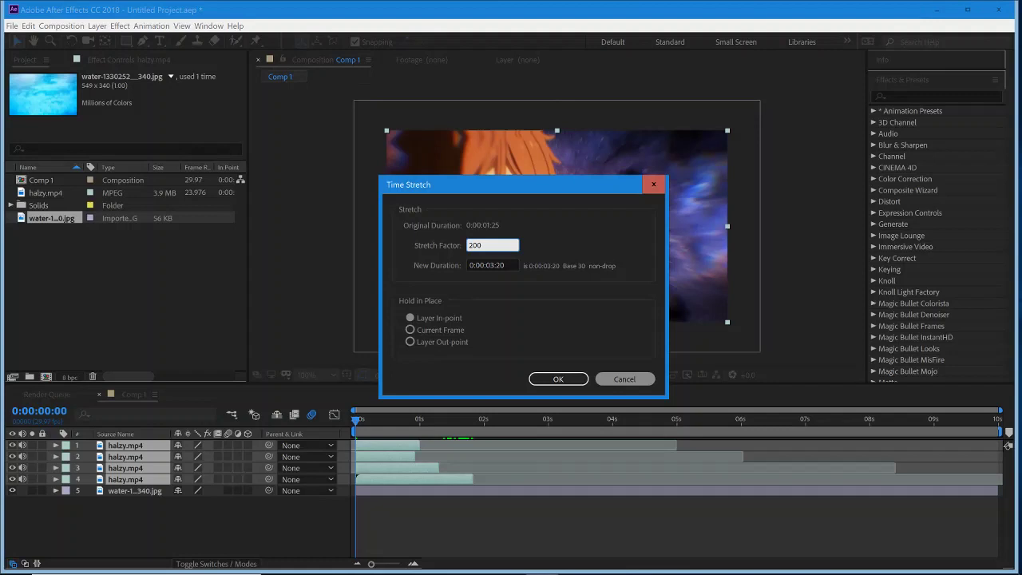
pyautogui.press('Return')
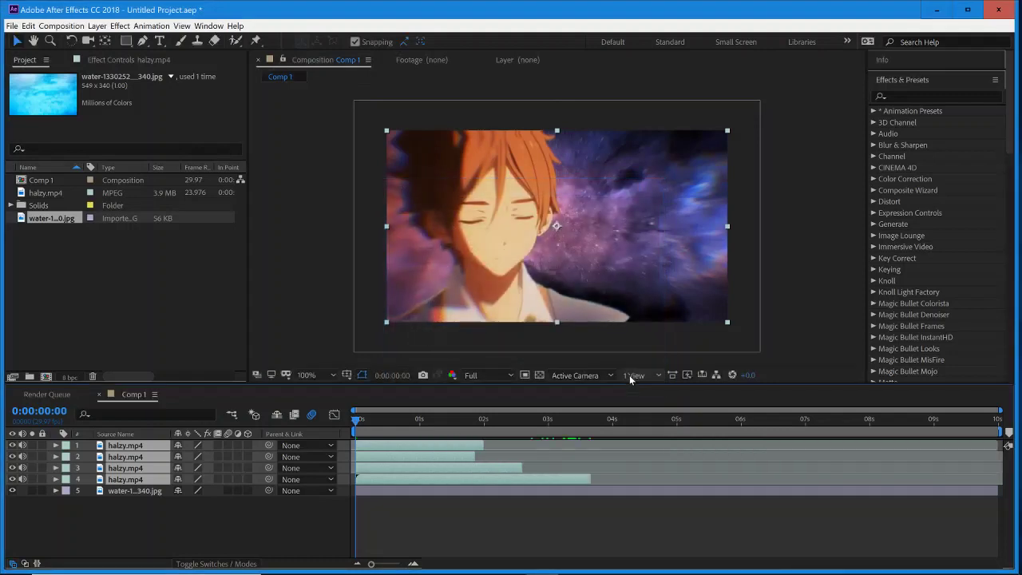
# Step: Move the playhead to 0:00:01:25 and reopen Time Stretch for the four clips
pyautogui.click(480, 432)
pyautogui.moveTo(479, 432); pyautogui.dragTo(473, 432)
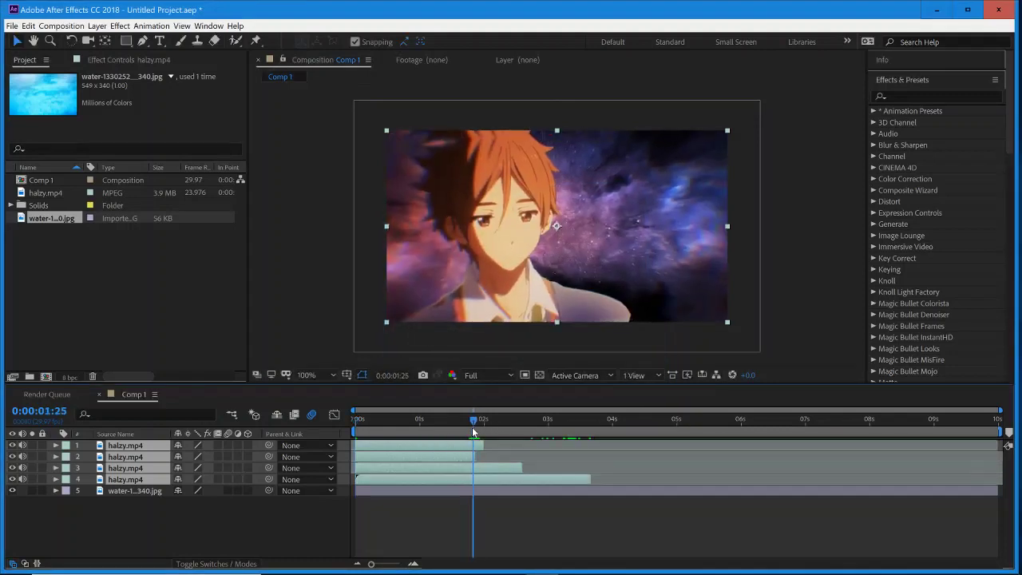
pyautogui.rightClick(412, 468)
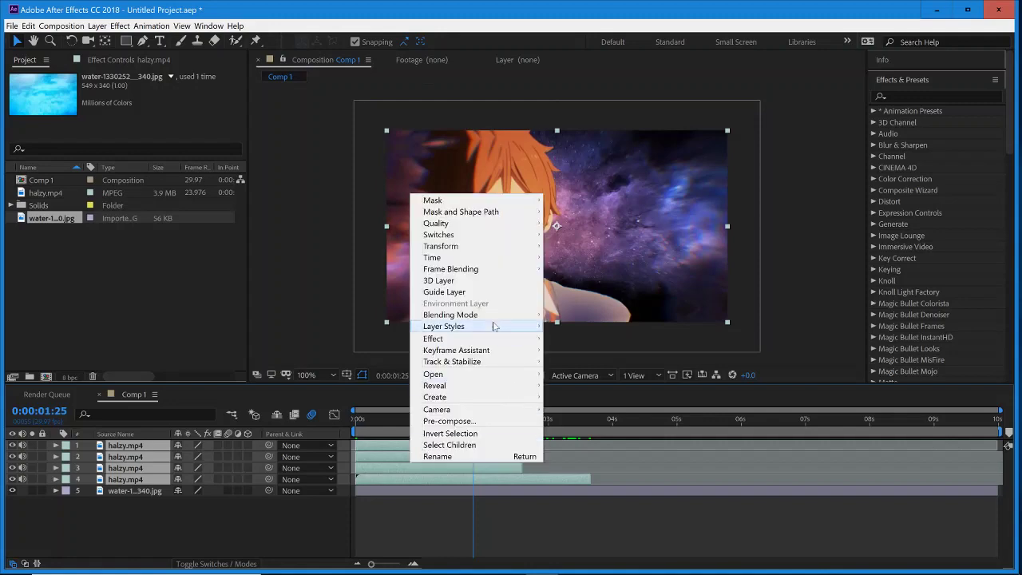
pyautogui.moveTo(479, 257)
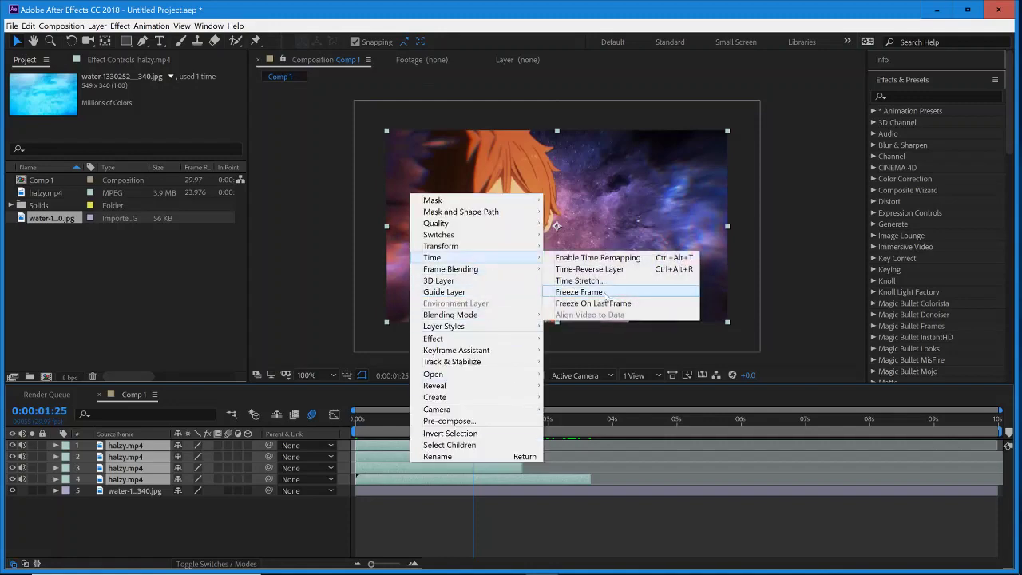
pyautogui.click(599, 280)
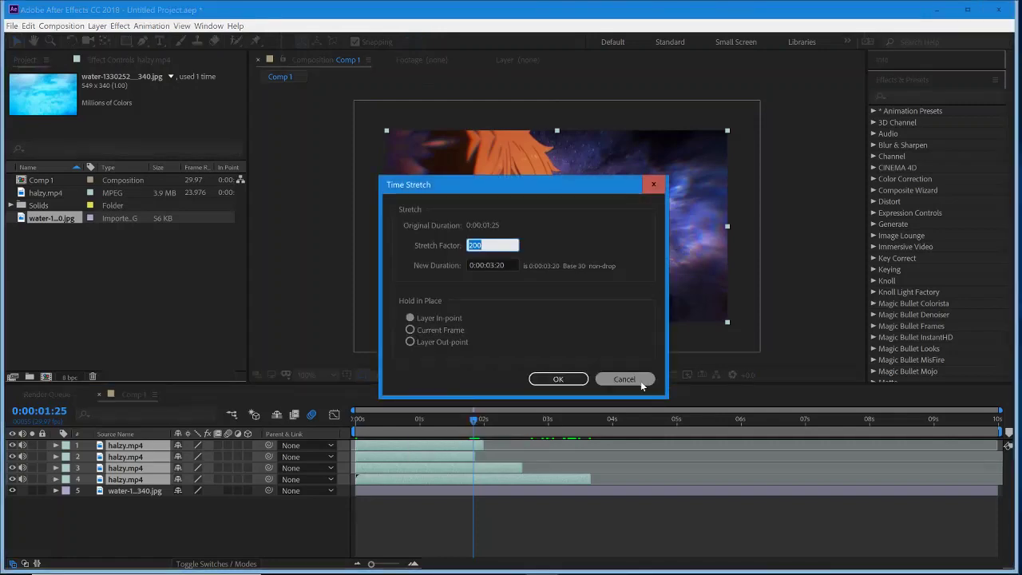
# Step: Stretch the clips another 200% and trim all four to end at 0:00:03:19
pyautogui.write('200')
pyautogui.press('Return')
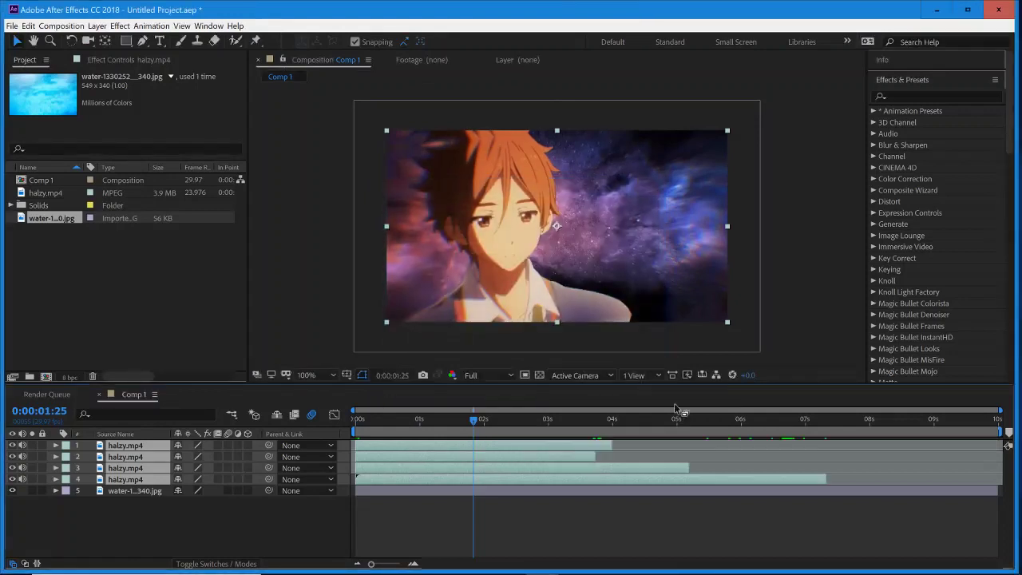
pyautogui.moveTo(548, 435); pyautogui.dragTo(591, 437)
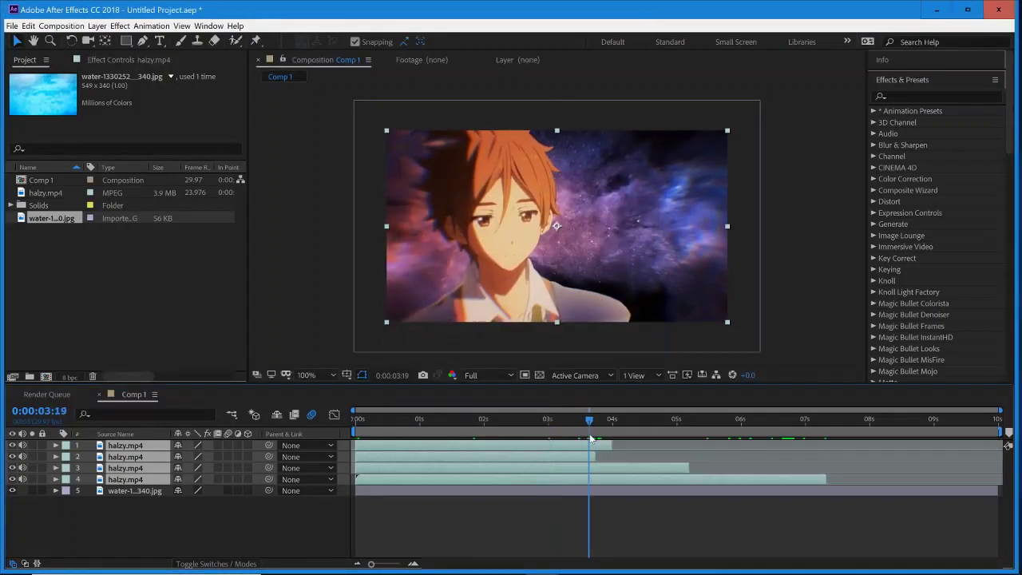
pyautogui.hotkey('alt', ']')
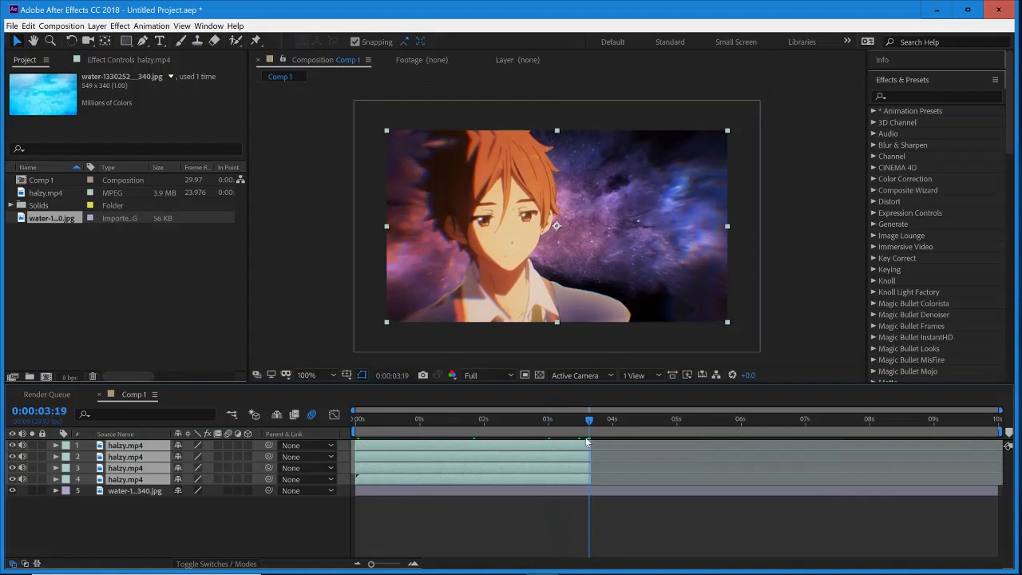
pyautogui.click(626, 511)
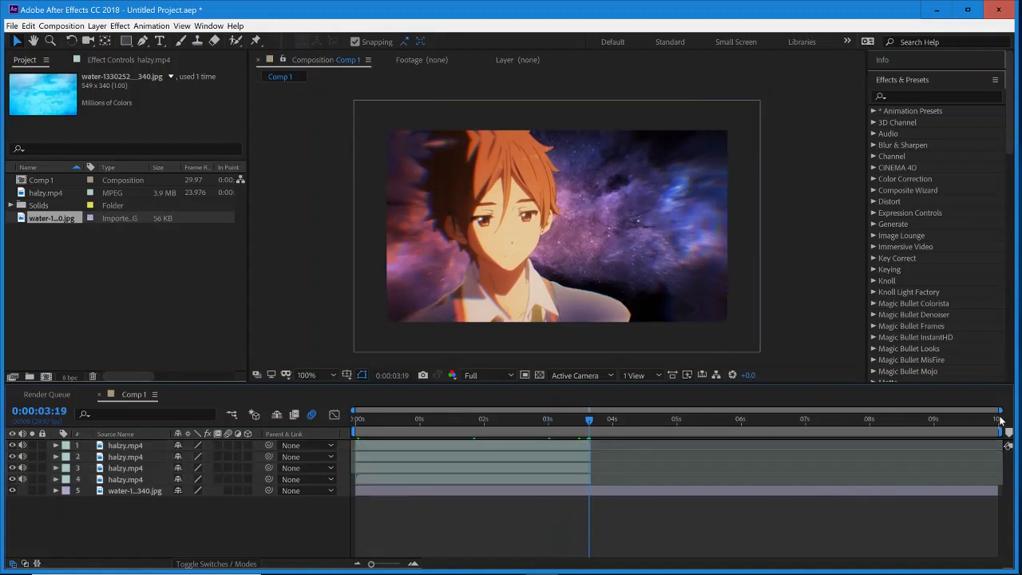
# Step: Preview the opening seconds, briefly soloing the water background to check it
pyautogui.moveTo(1000, 417); pyautogui.dragTo(738, 419)
pyautogui.press('space')
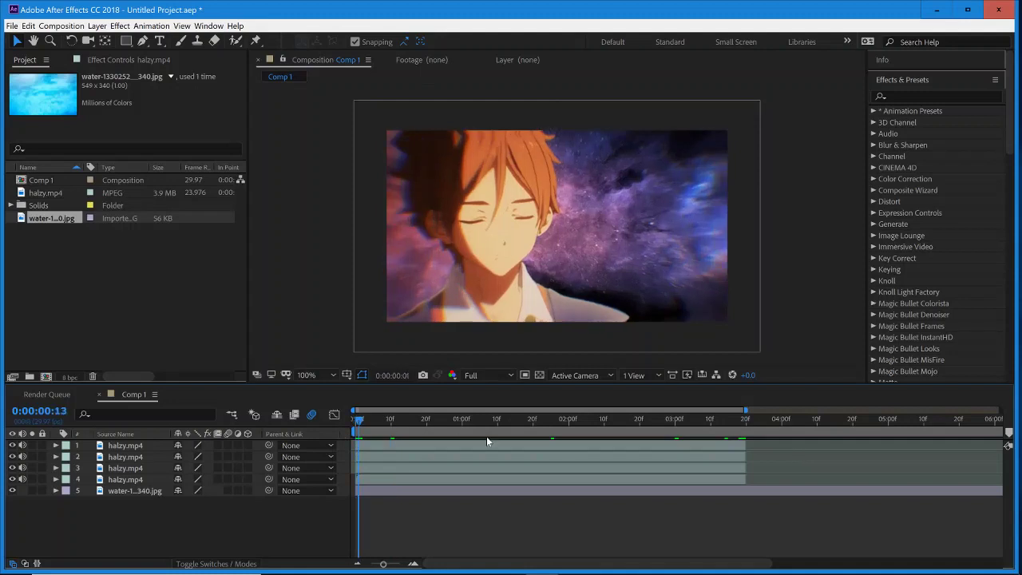
pyautogui.press('space')
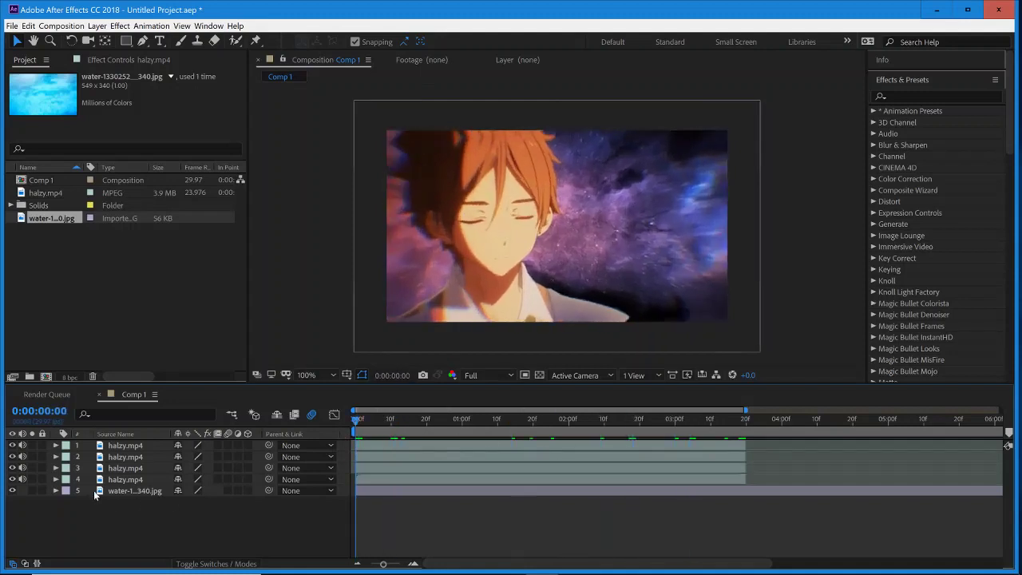
pyautogui.click(117, 491)
pyautogui.click(32, 493)
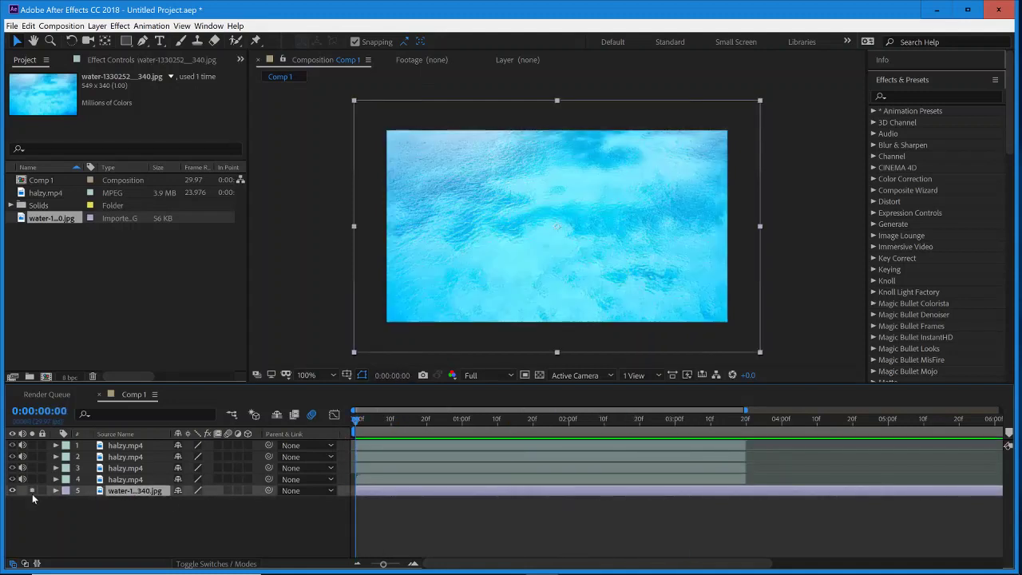
pyautogui.click(32, 491)
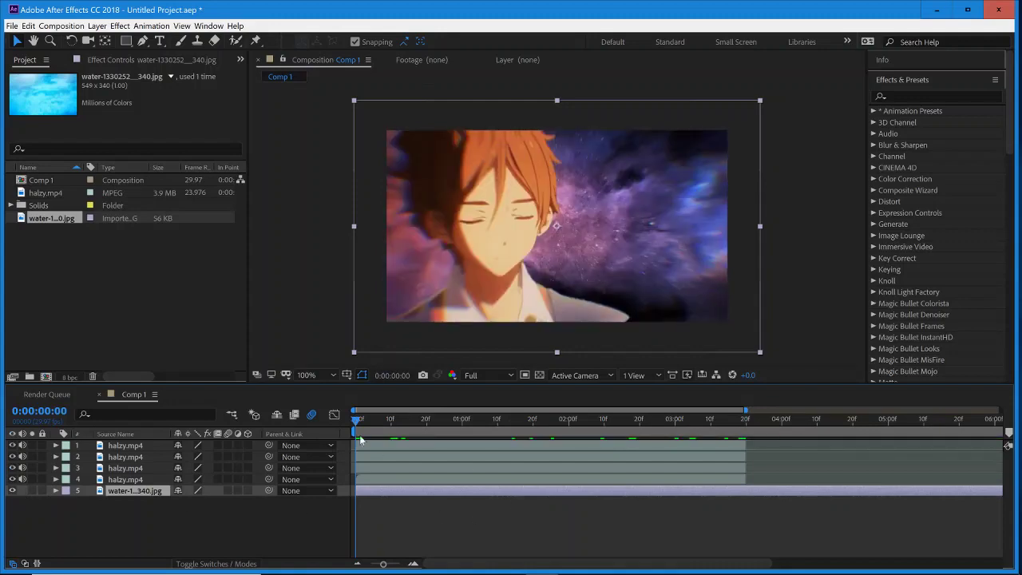
pyautogui.moveTo(366, 433)
pyautogui.mouseDown()
pyautogui.moveTo(632, 432)
pyautogui.moveTo(355, 432)
pyautogui.mouseUp()
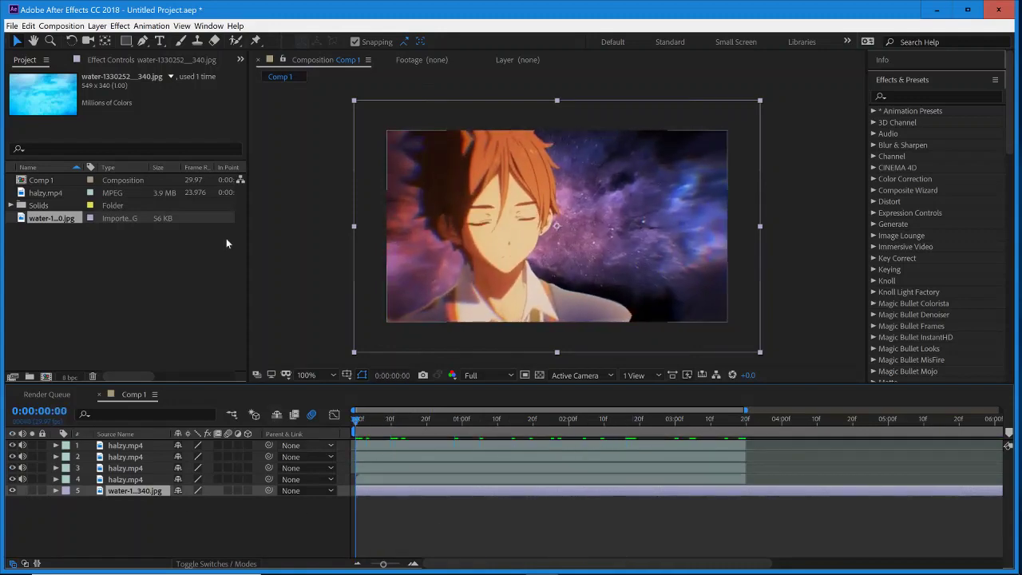
# Step: Add a 15mm Camera 1 and move it to the top of the layer stack
pyautogui.click(97, 26)
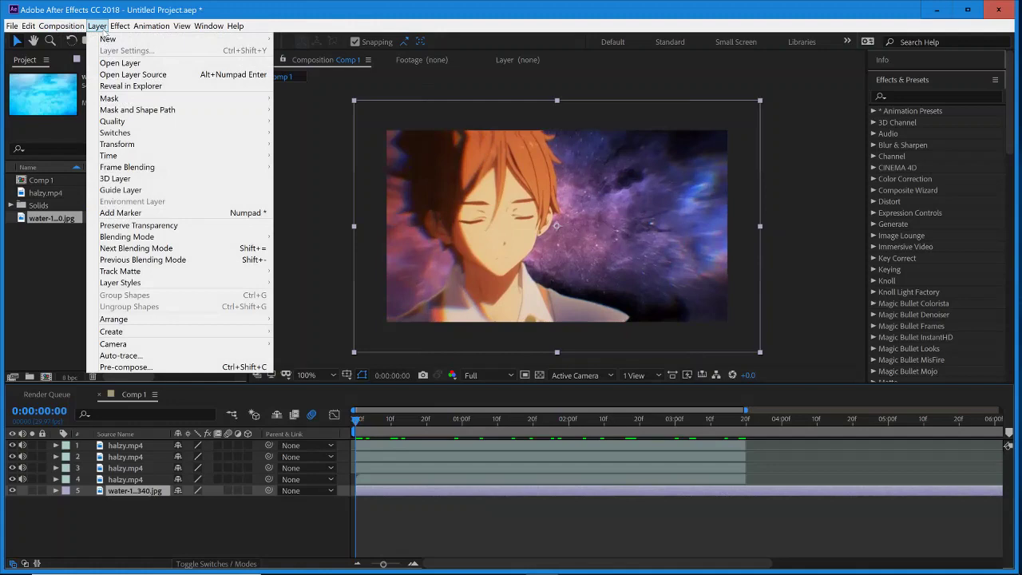
pyautogui.moveTo(106, 40)
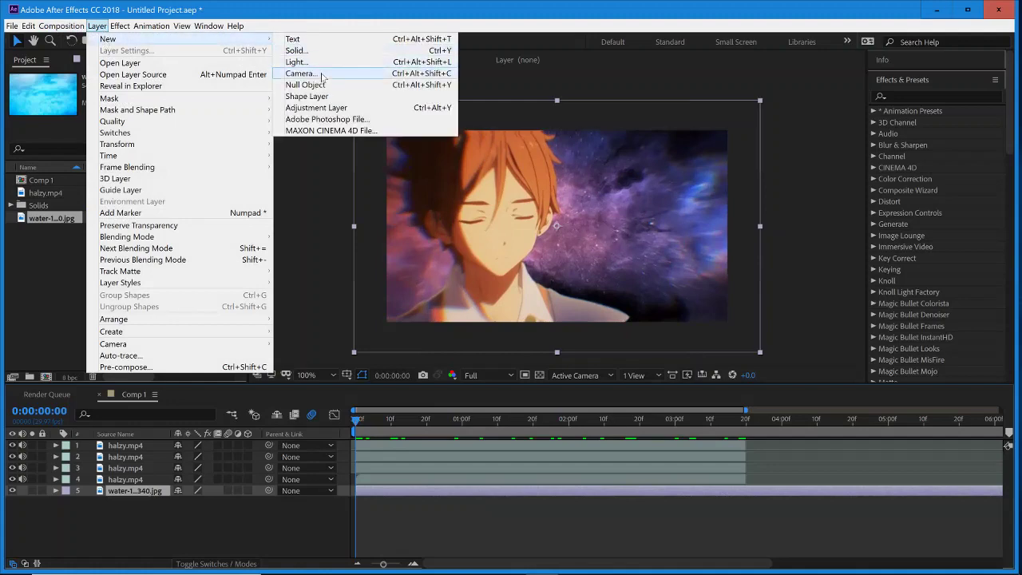
pyautogui.click(321, 73)
pyautogui.click(591, 156)
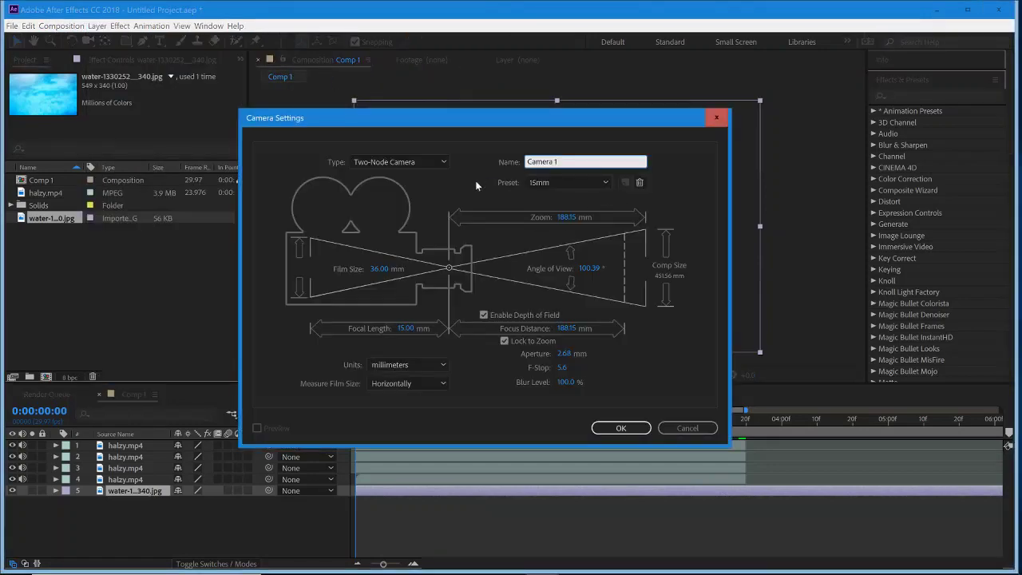
pyautogui.click(550, 187)
pyautogui.click(551, 218)
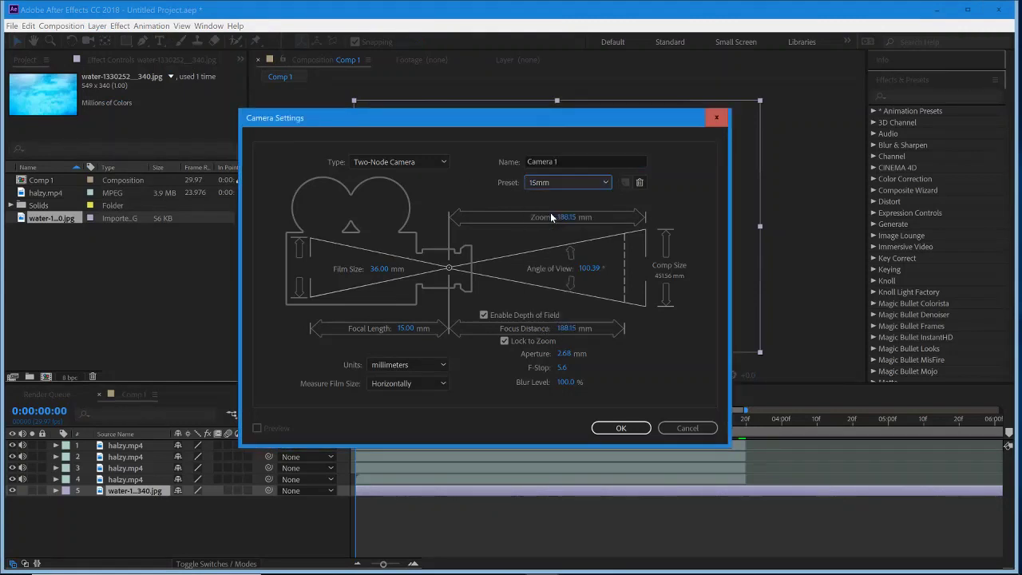
pyautogui.click(611, 430)
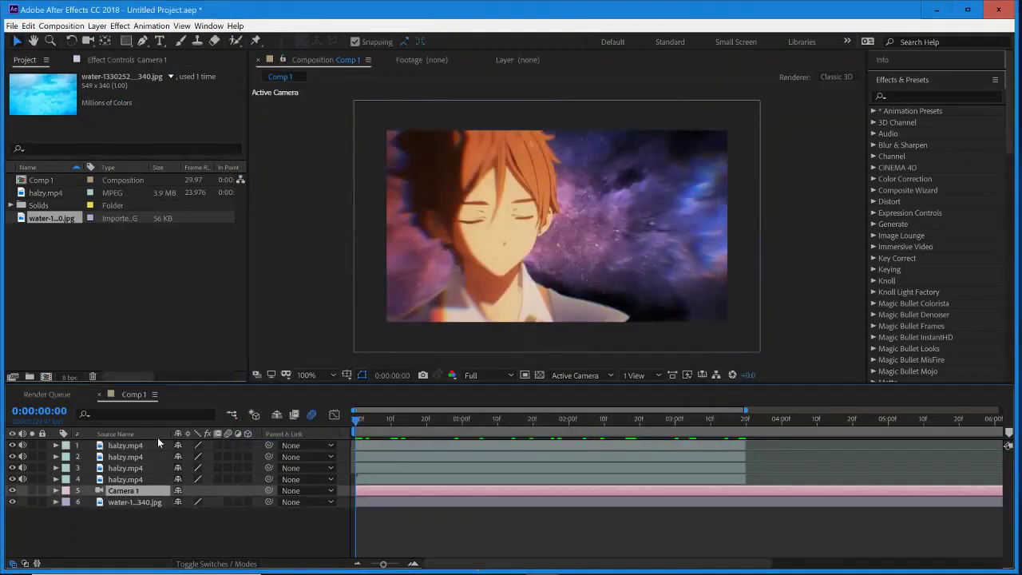
pyautogui.moveTo(136, 492); pyautogui.dragTo(133, 445)
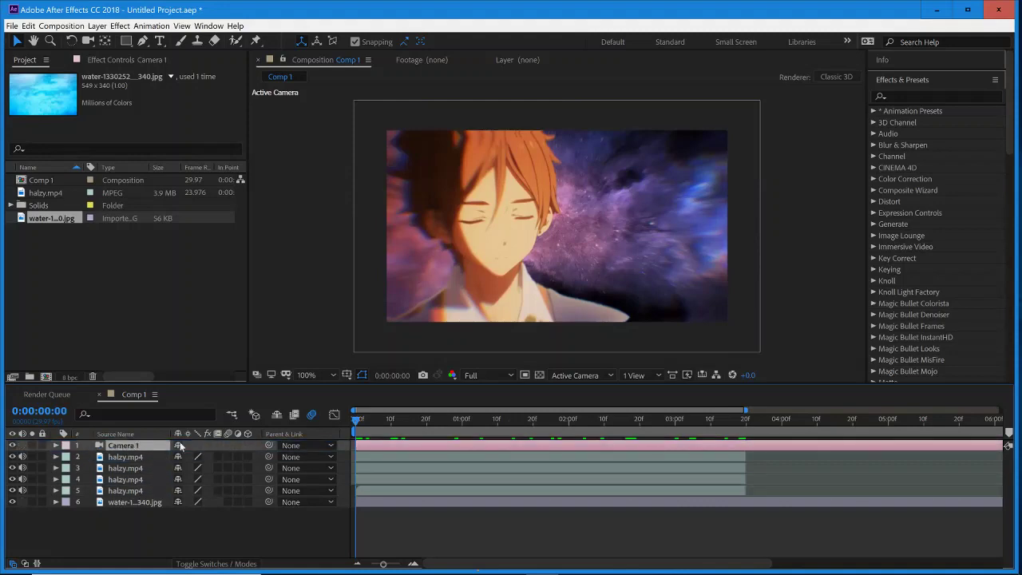
# Step: Add a new Null Object layer (Null 2) to Comp 1
pyautogui.click(97, 26)
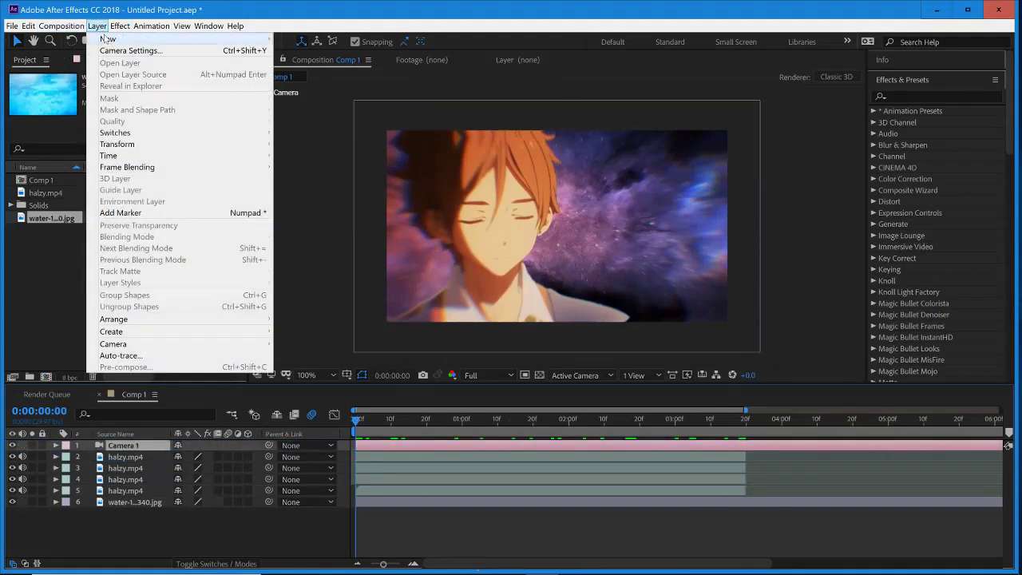
pyautogui.moveTo(108, 38)
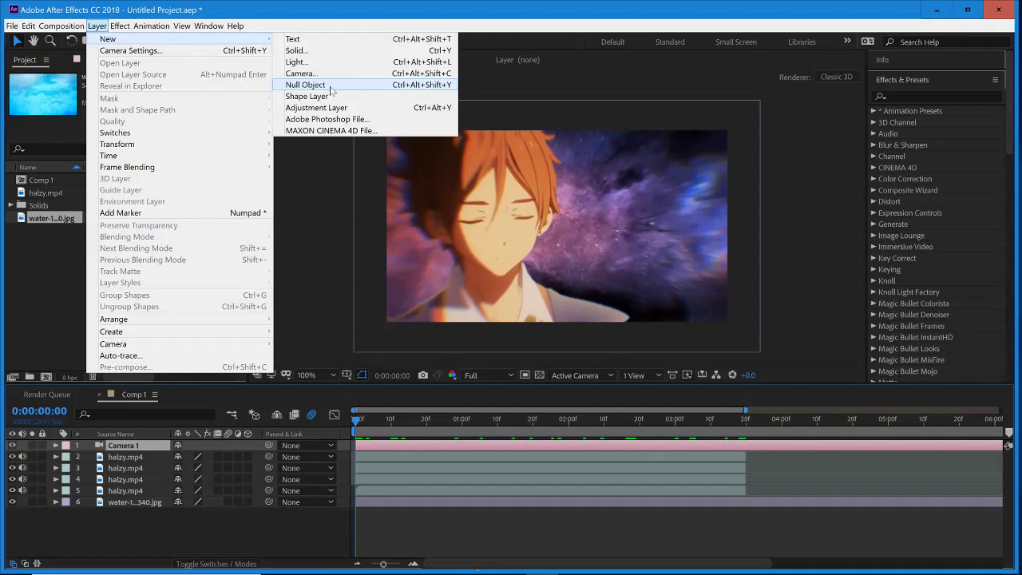
pyautogui.click(306, 85)
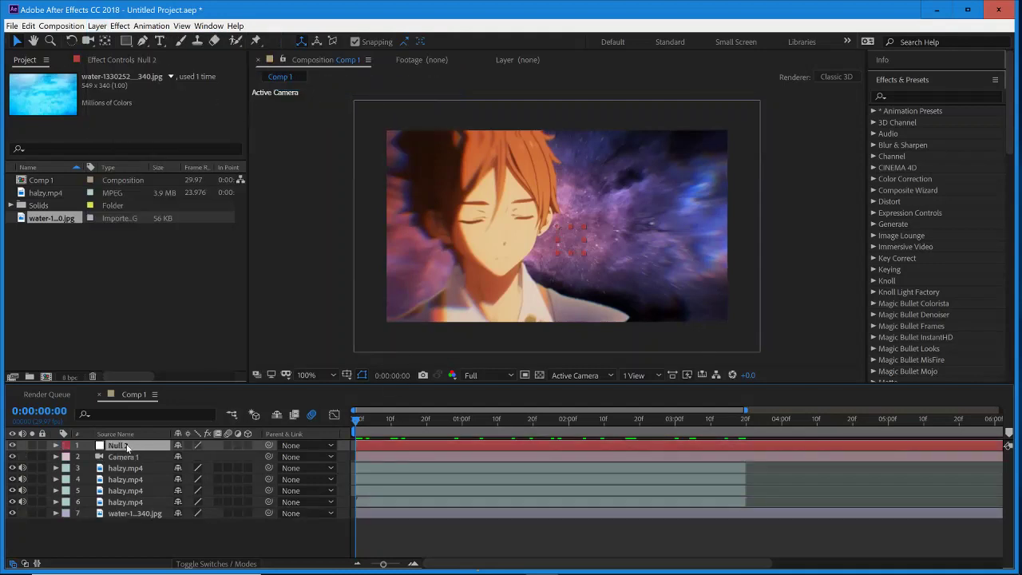
# Step: Place Null 2 directly below Camera 1 and pick-whip Camera 1's Parent to Null 2
pyautogui.moveTo(126, 444); pyautogui.dragTo(128, 461)
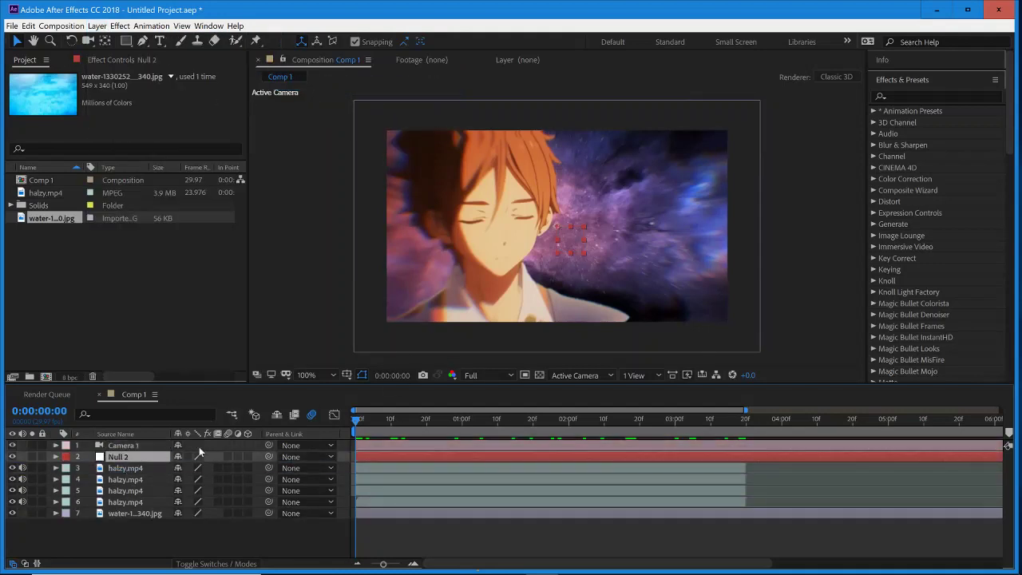
pyautogui.click(127, 445)
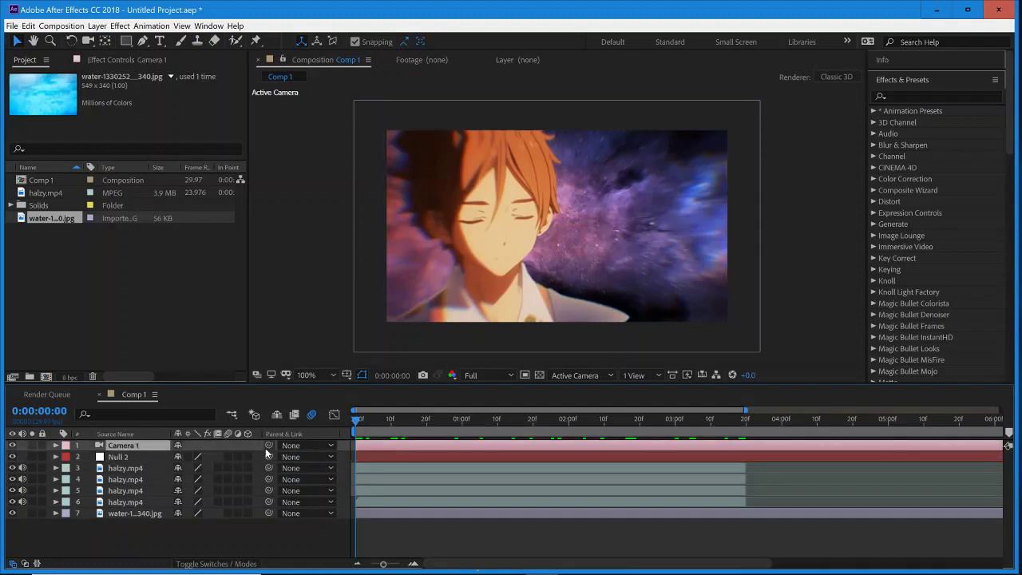
pyautogui.moveTo(267, 447); pyautogui.dragTo(128, 455)
pyautogui.click(128, 456)
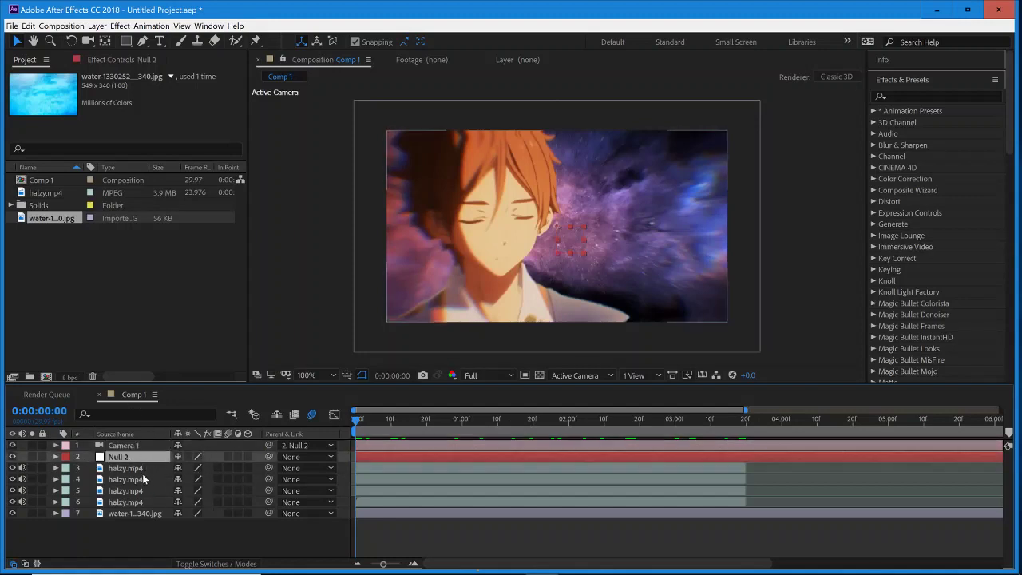
pyautogui.click(142, 471)
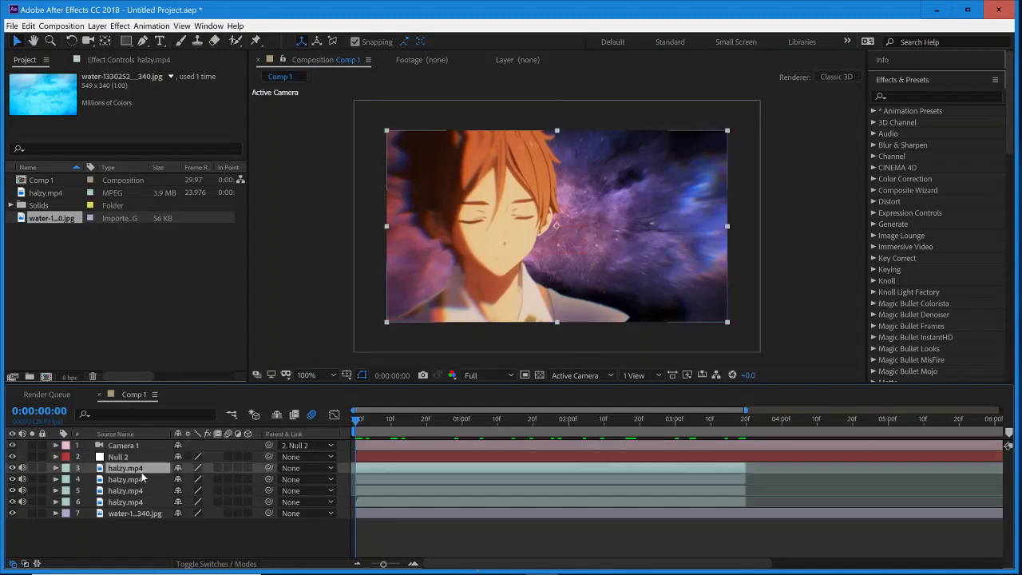
# Step: Mute the halzy.mp4 clip audio and switch layers 3–6 and the water background to 3D
pyautogui.click(22, 479)
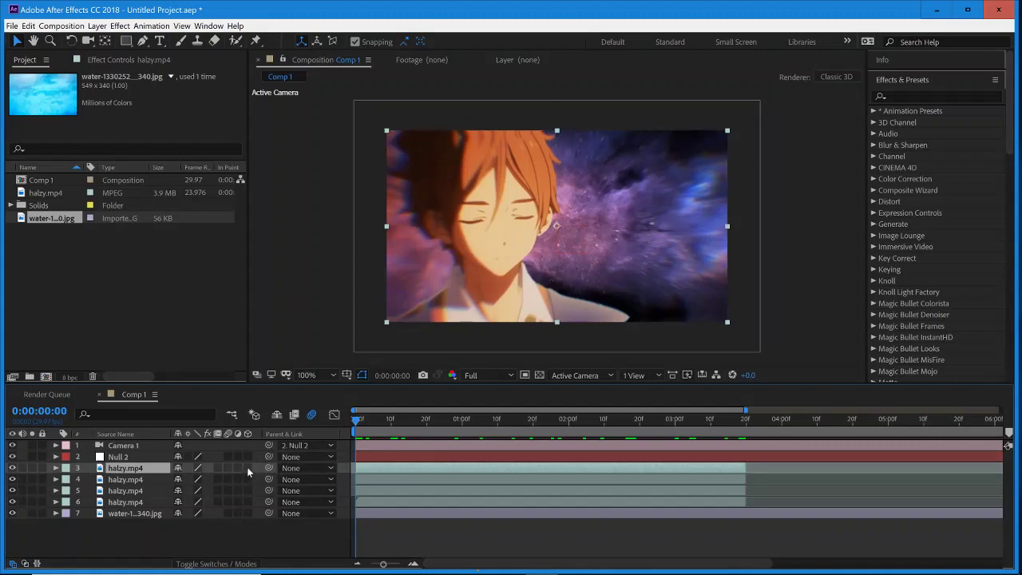
pyautogui.moveTo(247, 468); pyautogui.dragTo(245, 485)
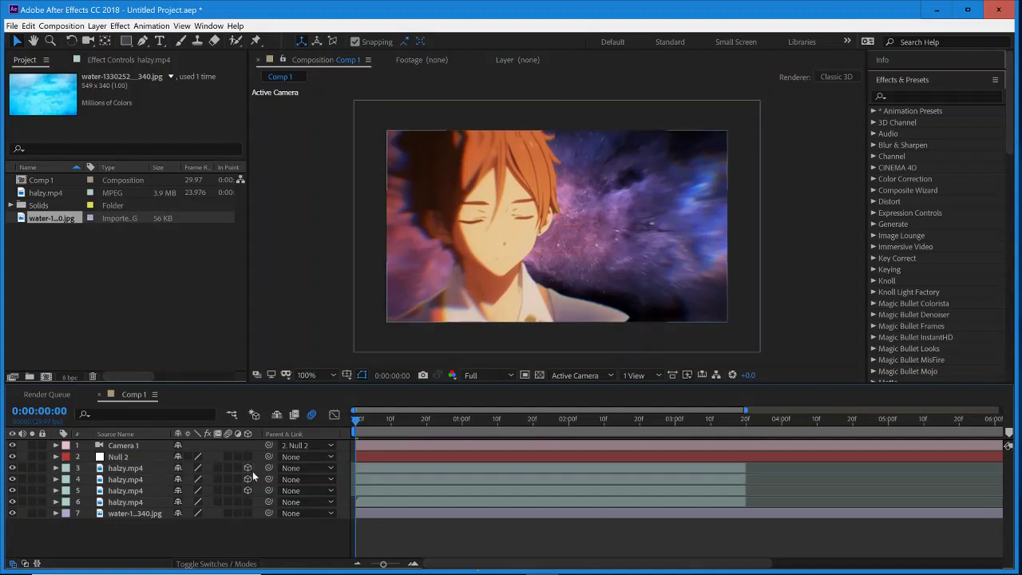
pyautogui.click(239, 564)
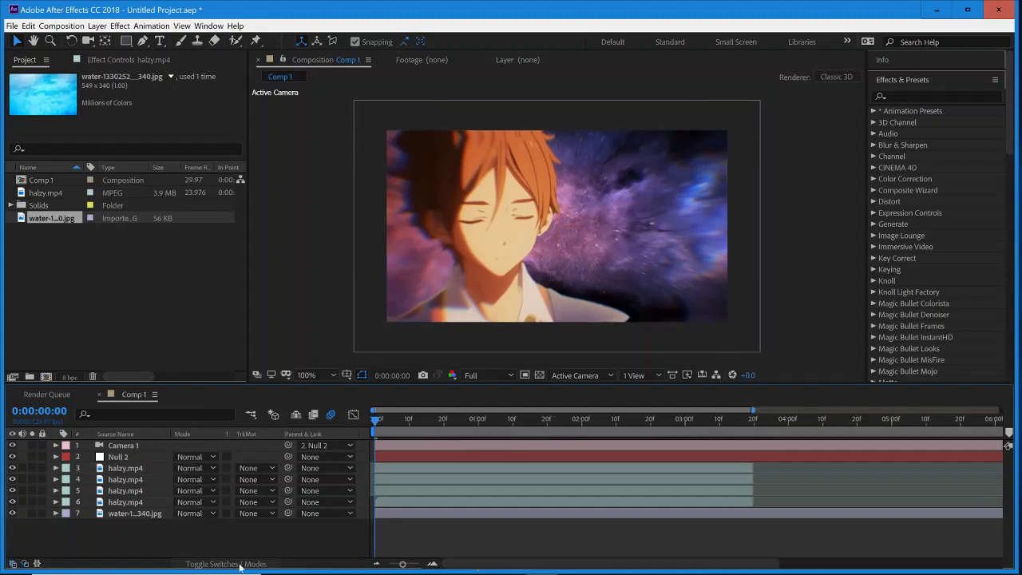
pyautogui.click(239, 563)
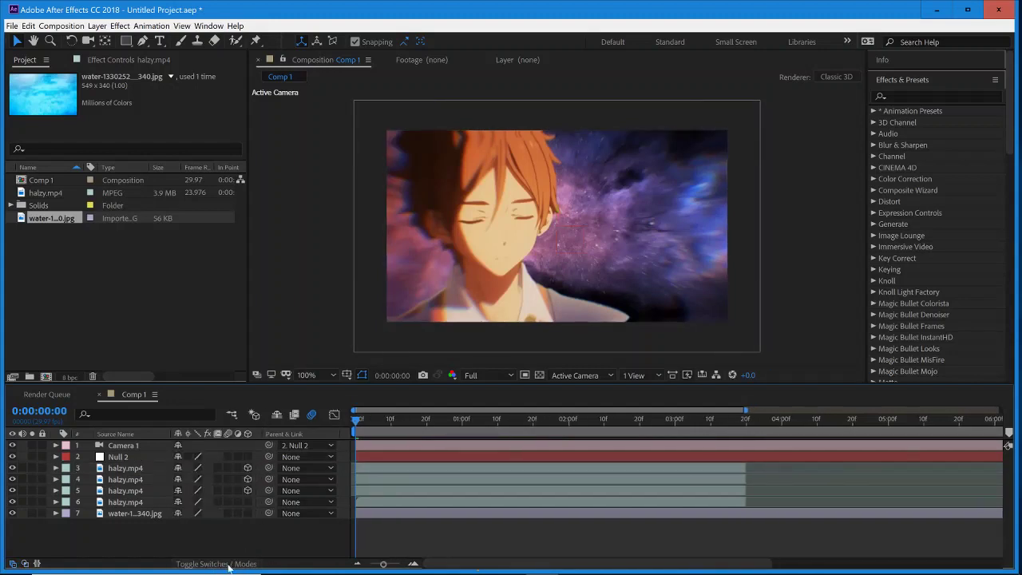
pyautogui.click(247, 502)
pyautogui.click(247, 513)
# Step: Solo the first halzy.mp4 clip and set Scale 33%, Position 973,188,0 and Z Rotation +9°
pyautogui.click(446, 471)
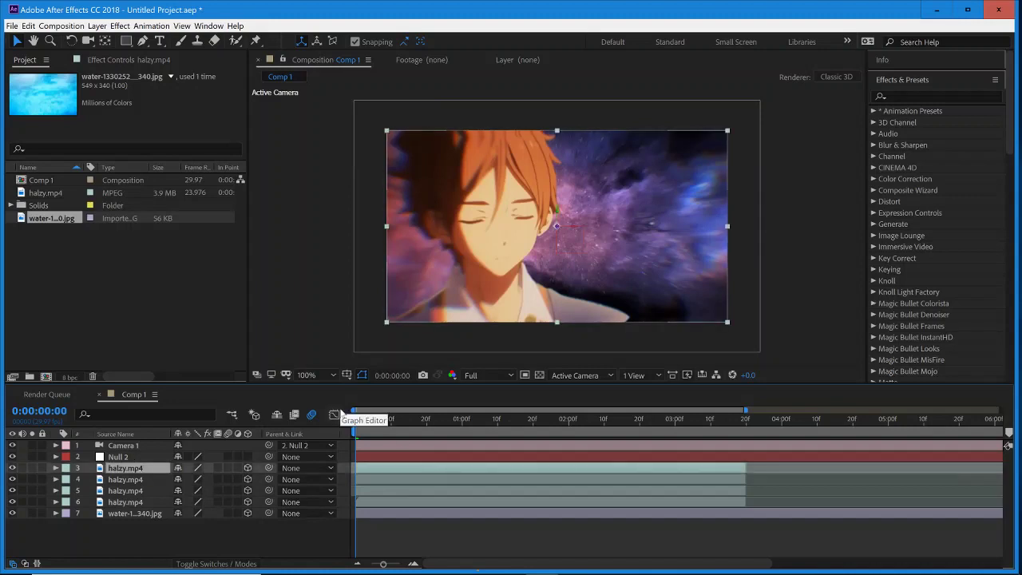
pyautogui.press('p')
pyautogui.hotkey('shift', 's')
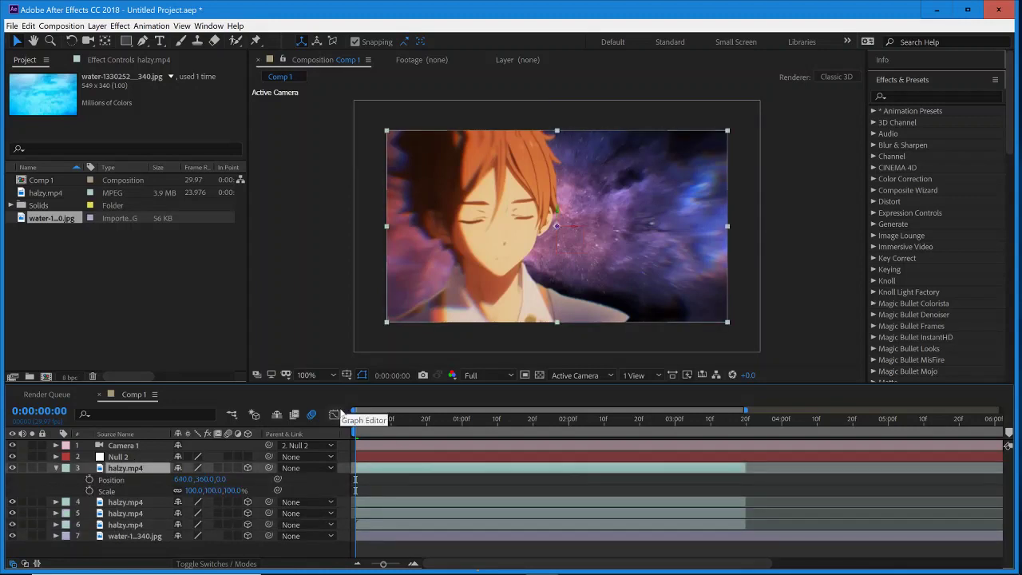
pyautogui.hotkey('shift', 'r')
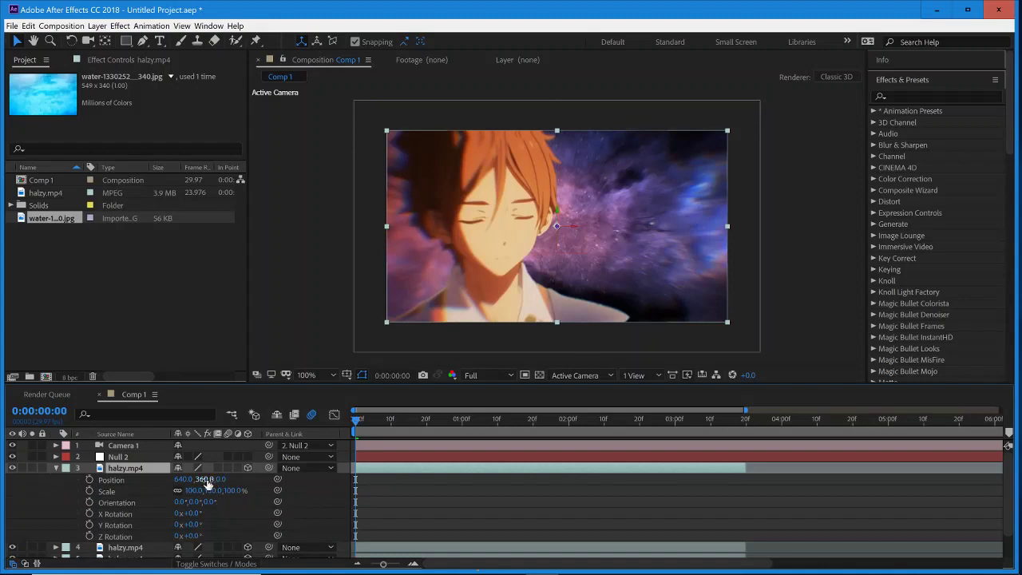
pyautogui.click(32, 468)
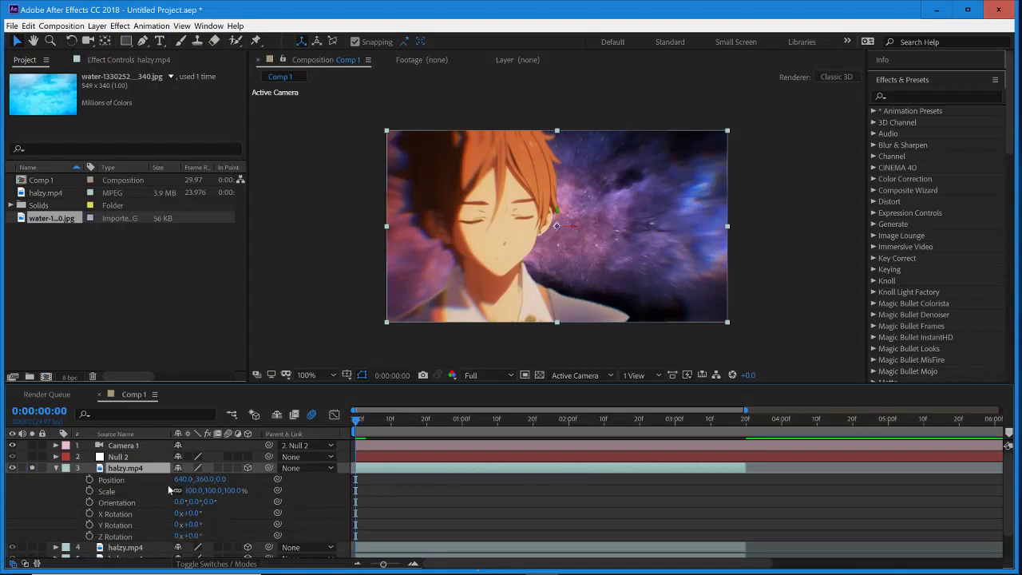
pyautogui.moveTo(221, 497); pyautogui.dragTo(331, 484)
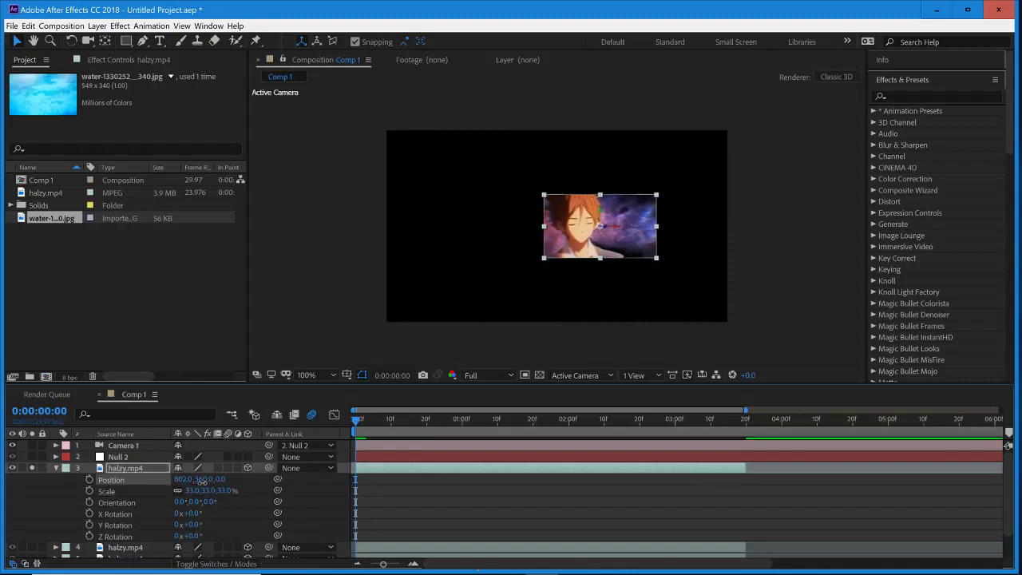
pyautogui.moveTo(197, 479); pyautogui.dragTo(170, 475)
pyautogui.moveTo(190, 537); pyautogui.dragTo(197, 537)
pyautogui.moveTo(203, 481); pyautogui.dragTo(233, 480)
pyautogui.click(55, 468)
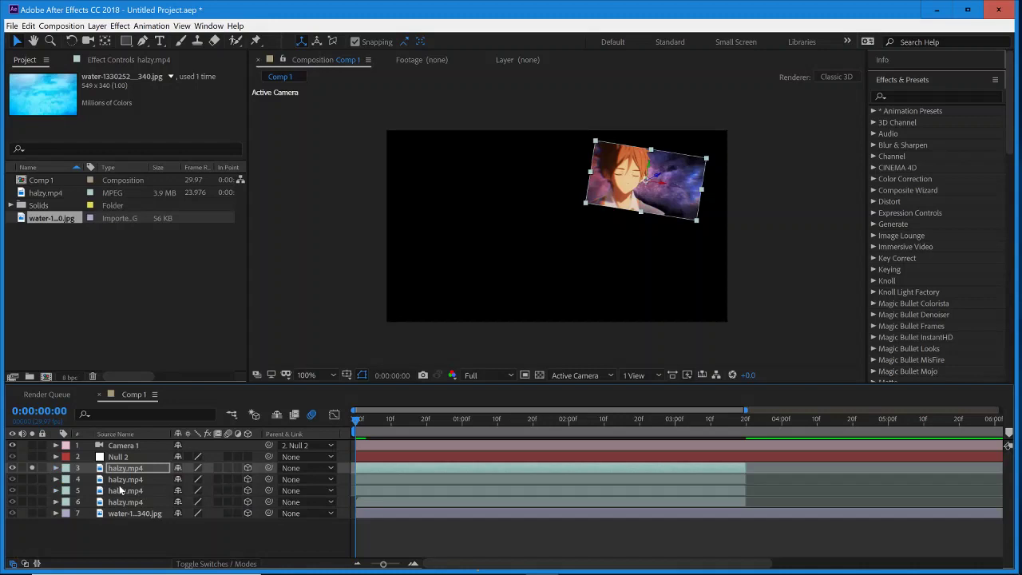
# Step: Solo layer 4's halzy.mp4 clip, shrink it, shift it left and tilt it slightly counter-clockwise
pyautogui.click(132, 482)
pyautogui.press('p')
pyautogui.hotkey('shift', 's')
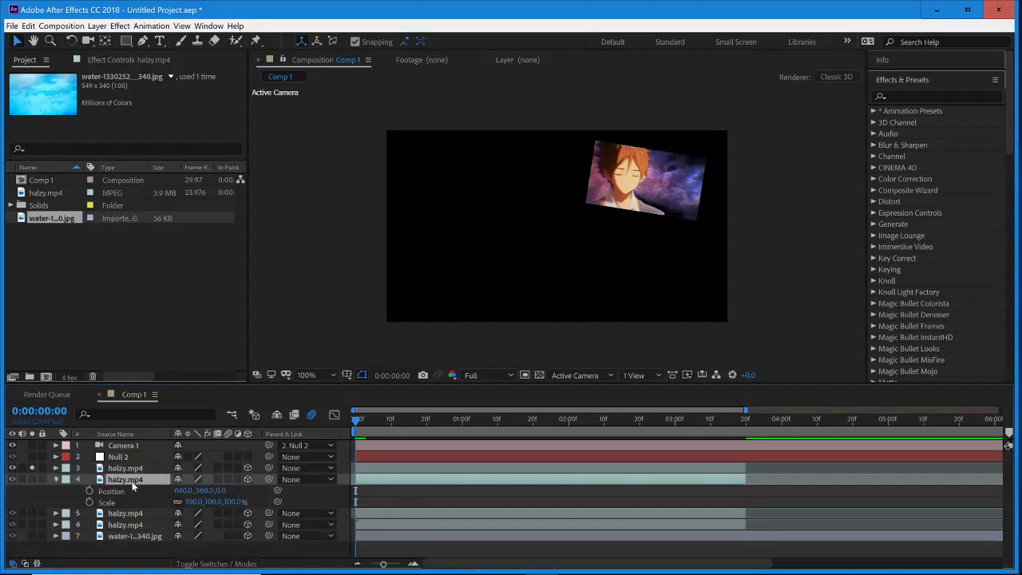
pyautogui.hotkey('shift', 'r')
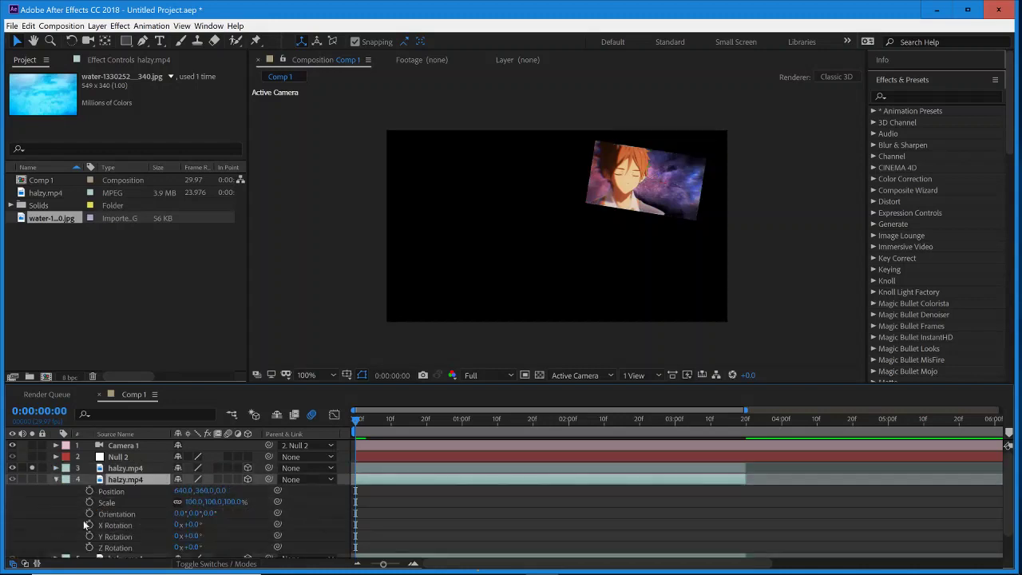
pyautogui.click(31, 480)
pyautogui.moveTo(224, 504); pyautogui.dragTo(94, 522)
pyautogui.moveTo(493, 194); pyautogui.dragTo(477, 191)
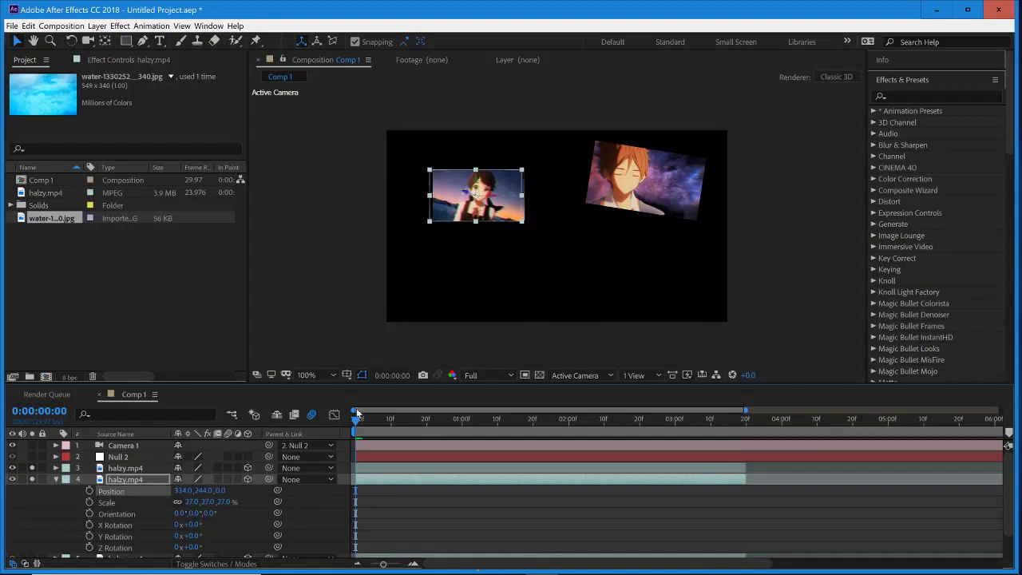
pyautogui.moveTo(180, 498); pyautogui.dragTo(220, 507)
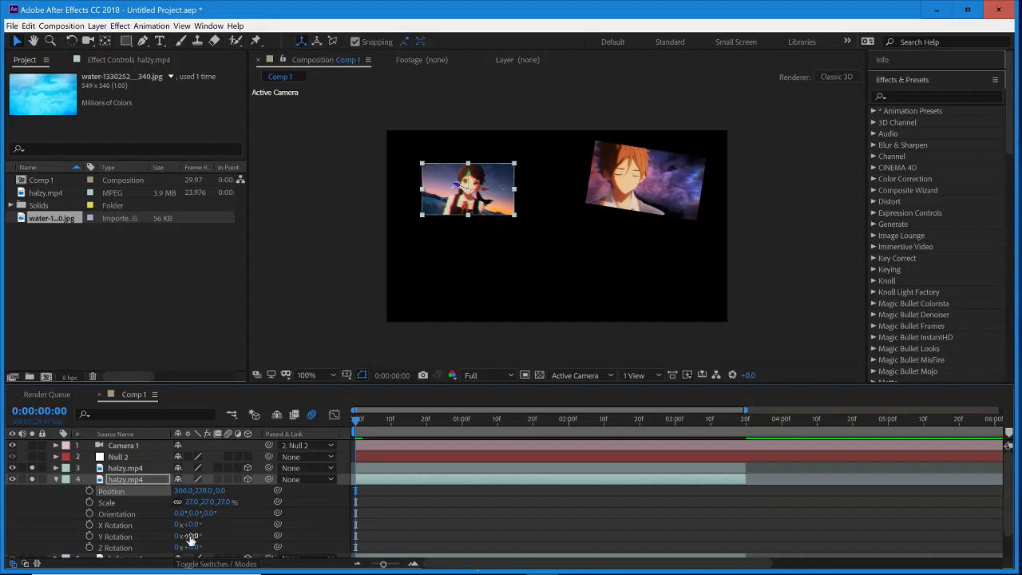
pyautogui.moveTo(189, 547)
pyautogui.mouseDown()
pyautogui.moveTo(201, 547)
pyautogui.moveTo(183, 548)
pyautogui.mouseUp()
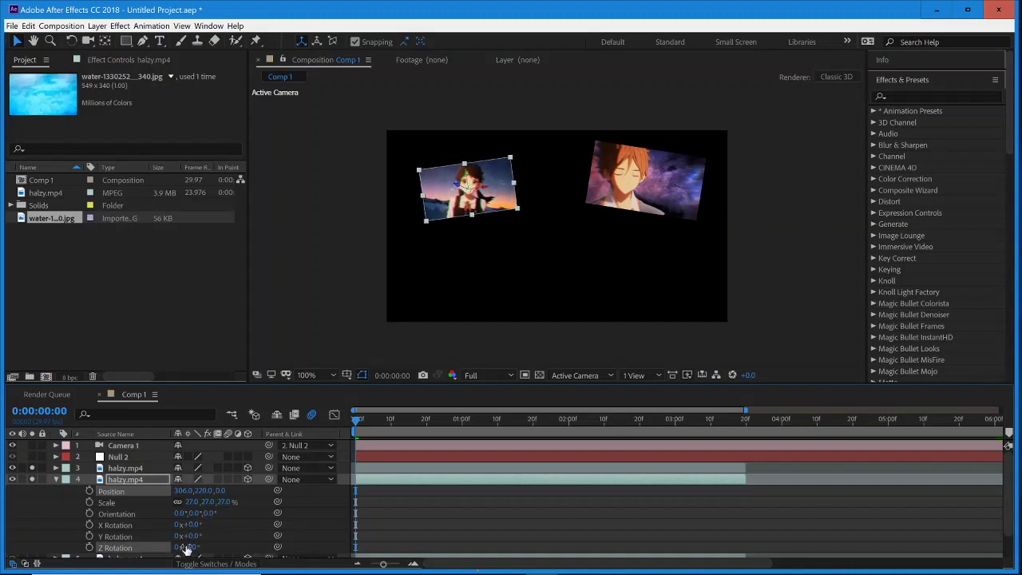
pyautogui.click(147, 480)
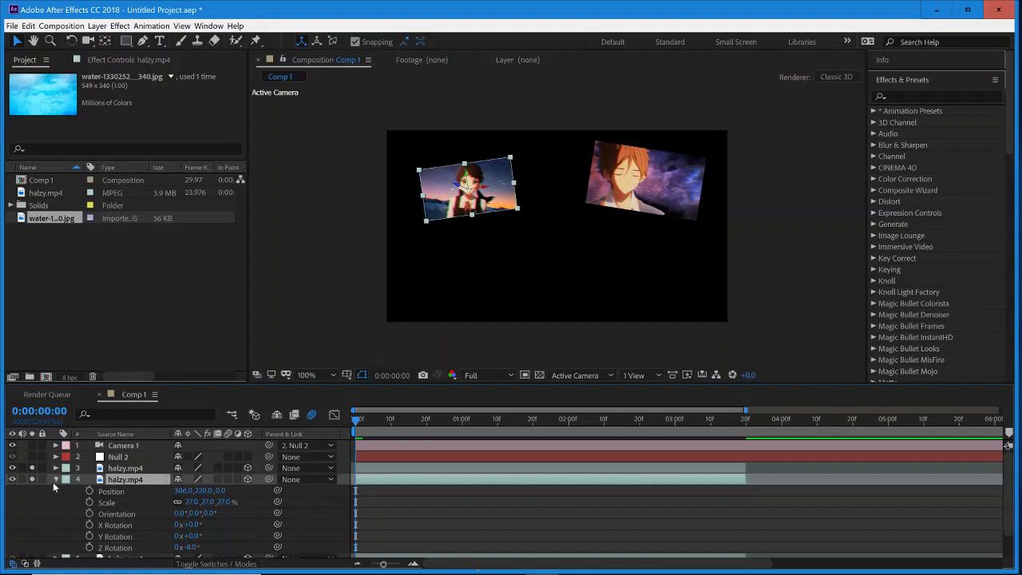
pyautogui.click(55, 480)
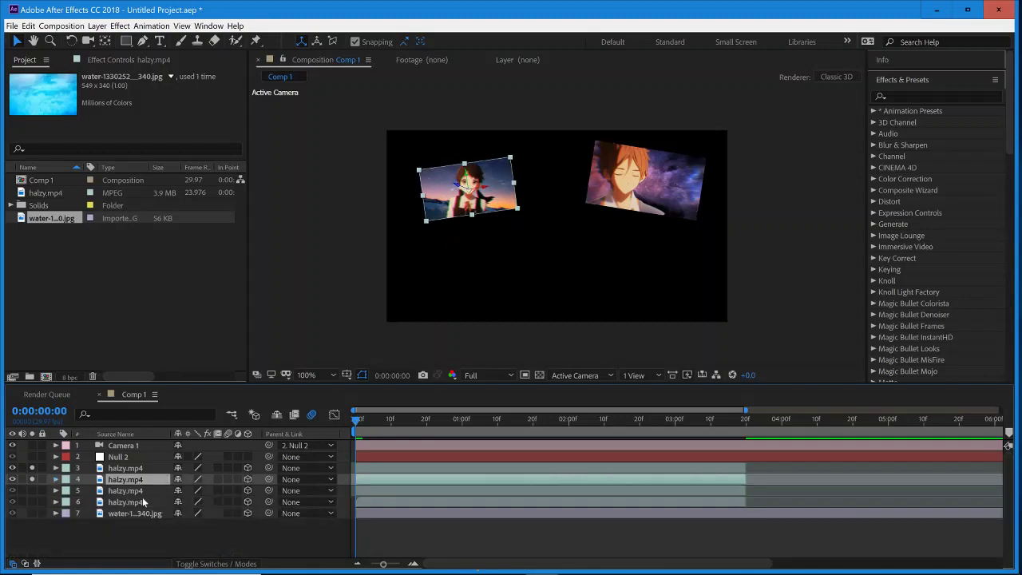
# Step: Solo layer 5's clip, scale it to 17% and tilt it slightly clockwise on Z
pyautogui.click(145, 491)
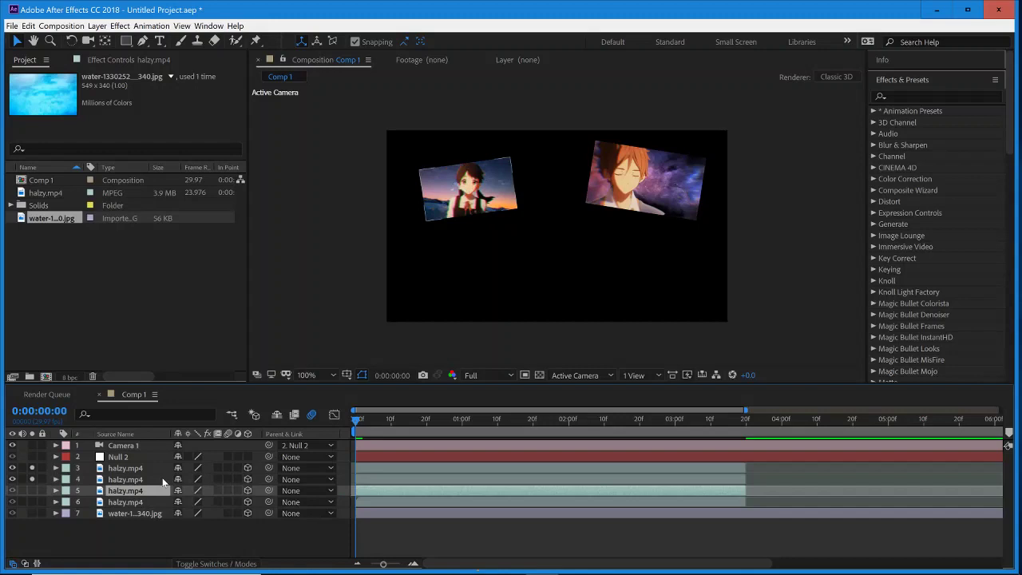
pyautogui.press('p')
pyautogui.hotkey('shift', 's')
pyautogui.hotkey('shift', 'r')
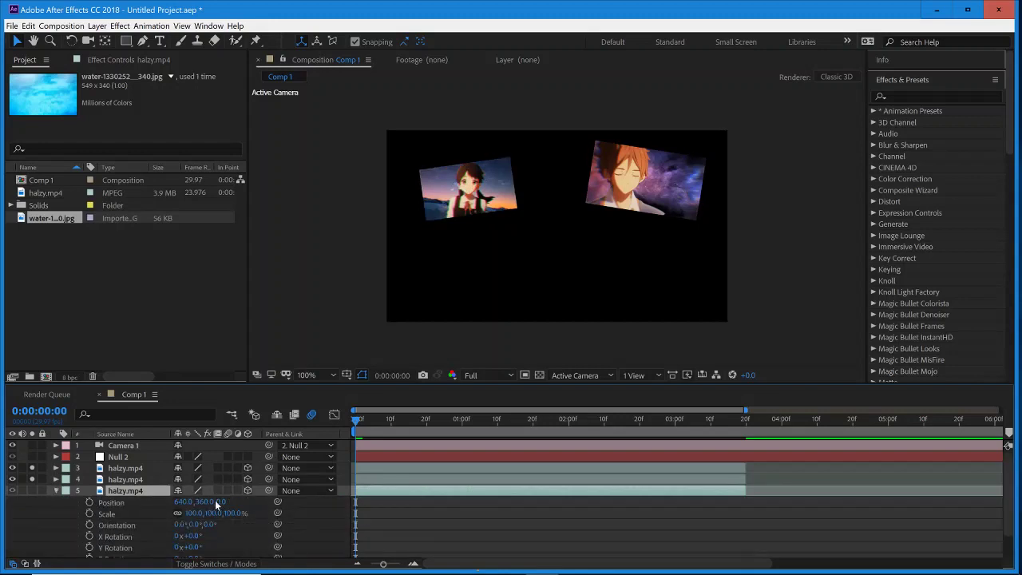
pyautogui.click(32, 489)
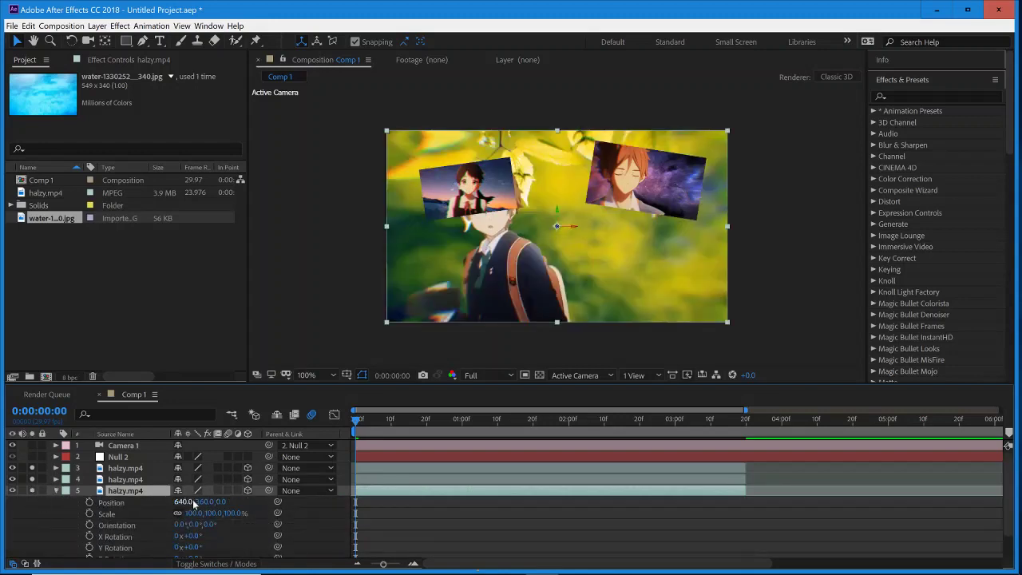
pyautogui.moveTo(214, 517)
pyautogui.mouseDown()
pyautogui.moveTo(177, 537)
pyautogui.moveTo(230, 488)
pyautogui.moveTo(192, 502)
pyautogui.moveTo(211, 501)
pyautogui.moveTo(211, 480)
pyautogui.moveTo(176, 502)
pyautogui.moveTo(205, 513)
pyautogui.mouseUp()
pyautogui.click(206, 515)
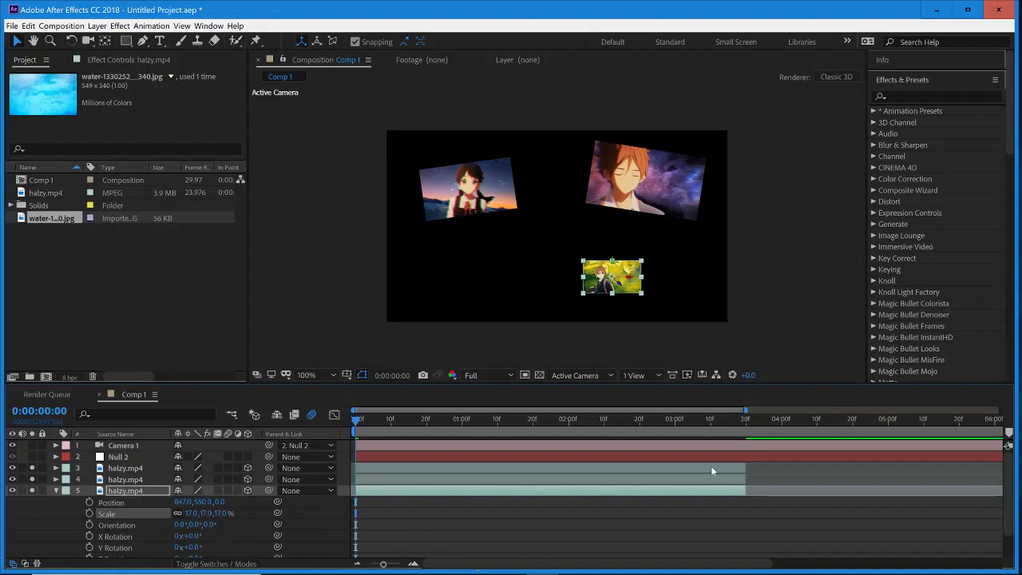
pyautogui.scroll(-2, 468, 521)
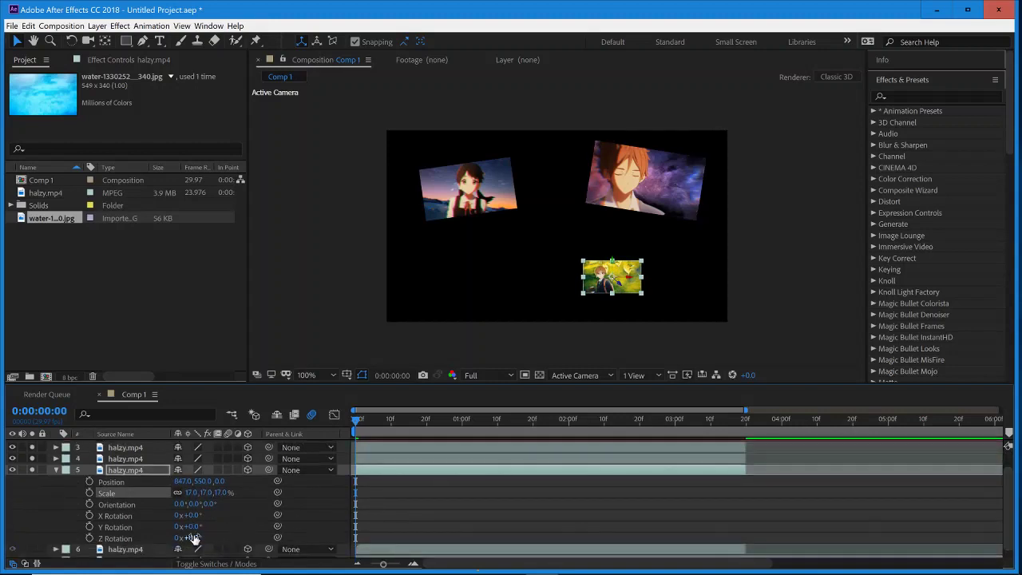
pyautogui.moveTo(195, 539); pyautogui.dragTo(193, 538)
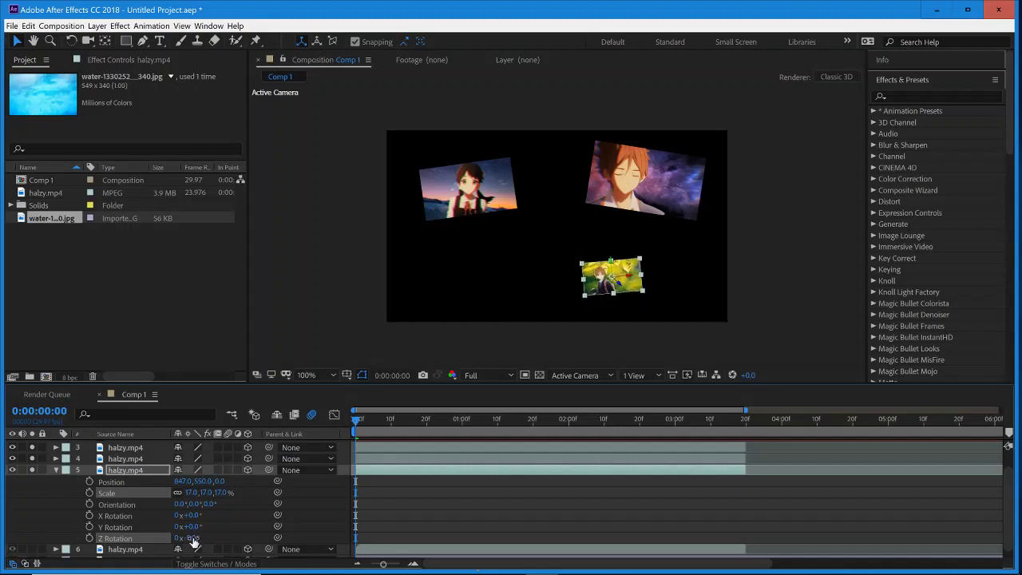
# Step: Collapse the fifth clip, then solo the sixth clip and reveal its Position, Scale and Rotation
pyautogui.click(55, 470)
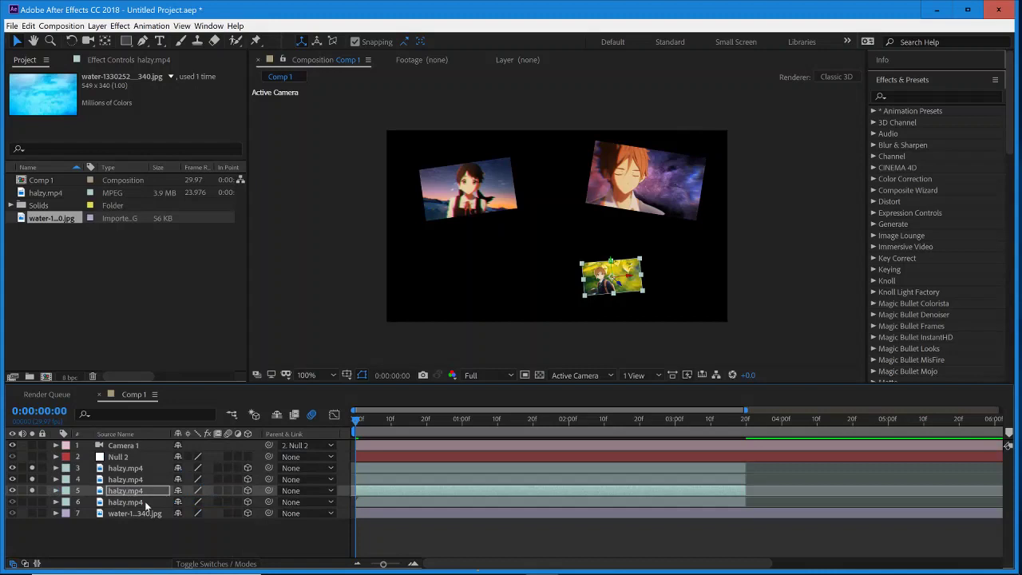
pyautogui.click(146, 503)
pyautogui.click(32, 502)
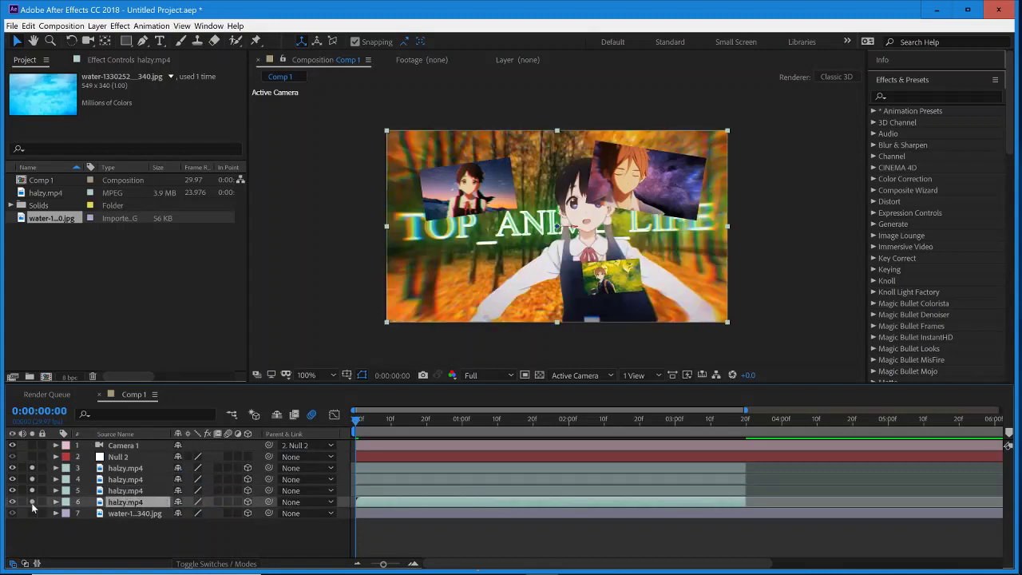
pyautogui.press('p')
pyautogui.hotkey('shift', 's')
pyautogui.hotkey('shift', 'r')
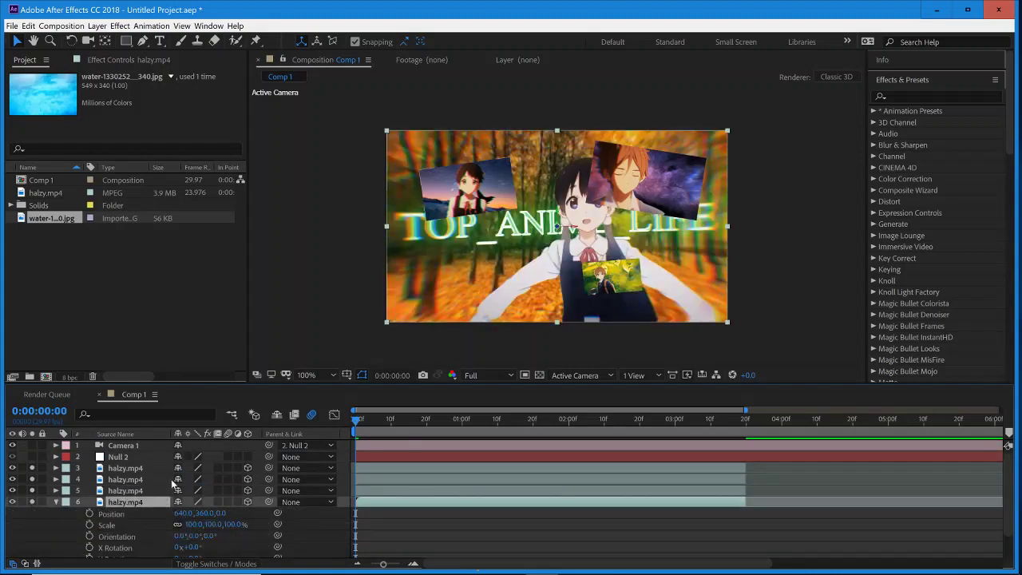
# Step: Set the sixth clip to 18% scale at 412,515 with 2° Z rotation
pyautogui.moveTo(214, 524); pyautogui.dragTo(120, 526)
pyautogui.moveTo(207, 513); pyautogui.dragTo(315, 506)
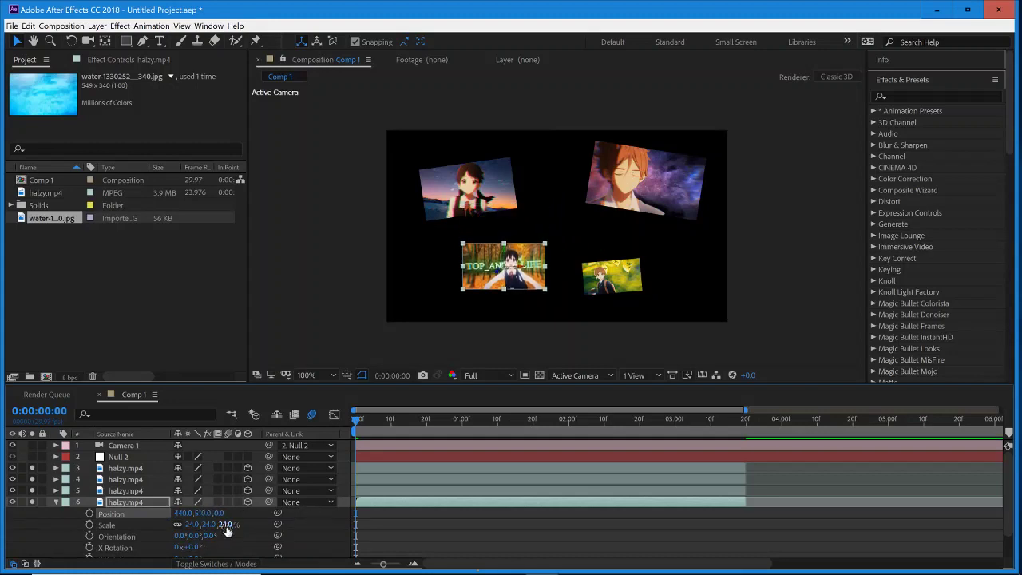
pyautogui.moveTo(226, 531)
pyautogui.mouseDown()
pyautogui.moveTo(166, 520)
pyautogui.moveTo(217, 521)
pyautogui.mouseUp()
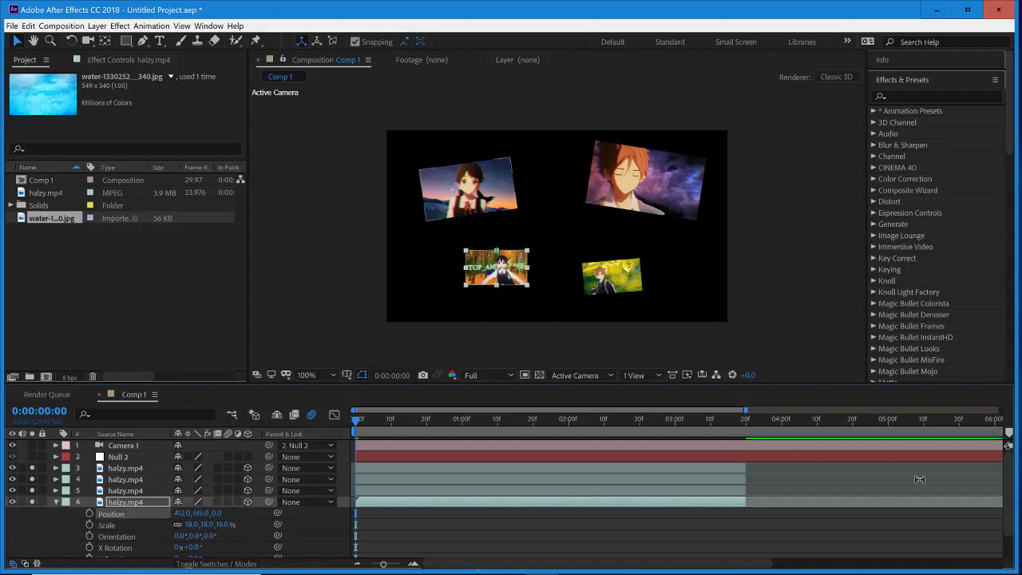
pyautogui.scroll(-2, 1007, 523)
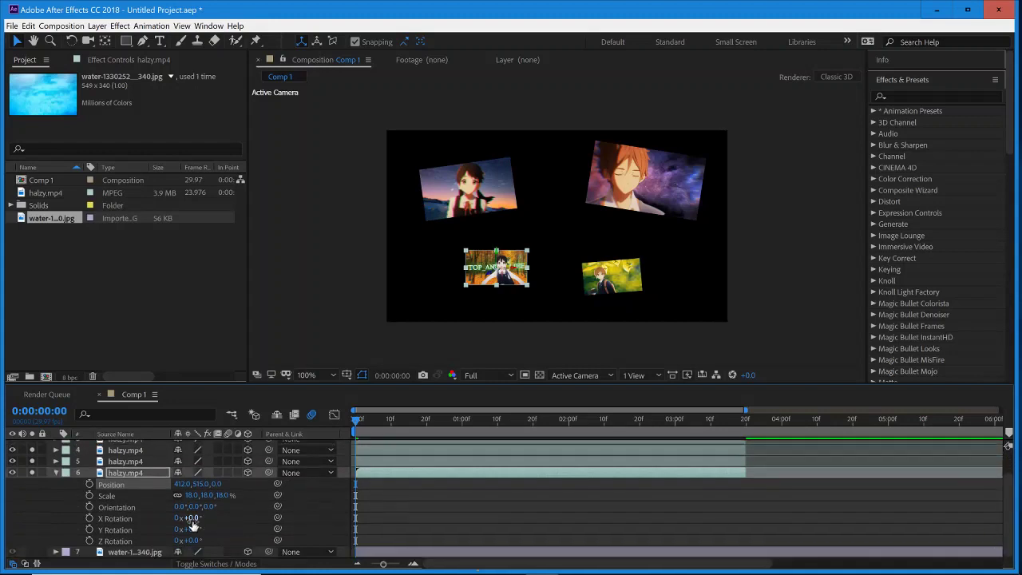
pyautogui.moveTo(195, 540); pyautogui.dragTo(195, 539)
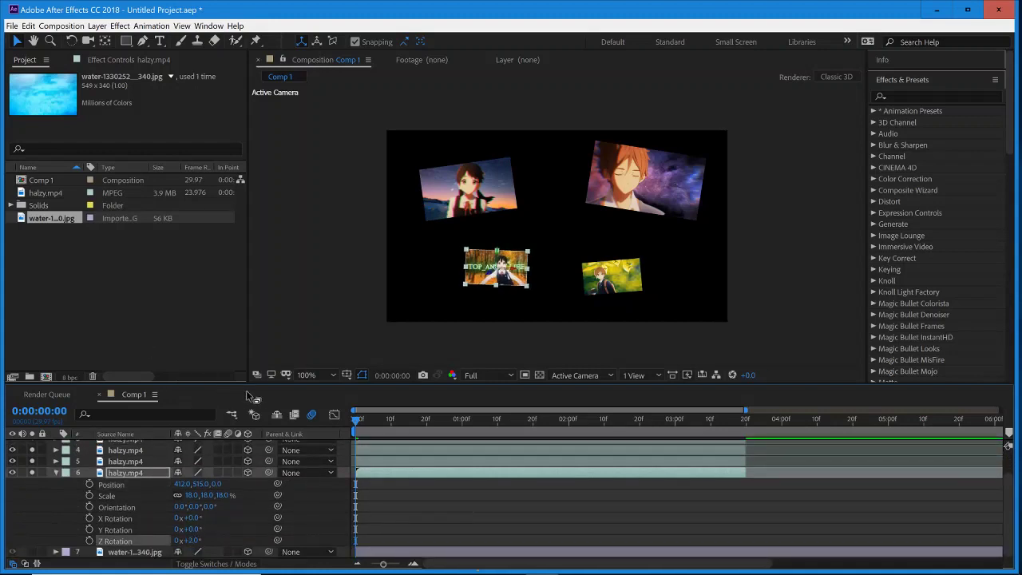
pyautogui.click(56, 472)
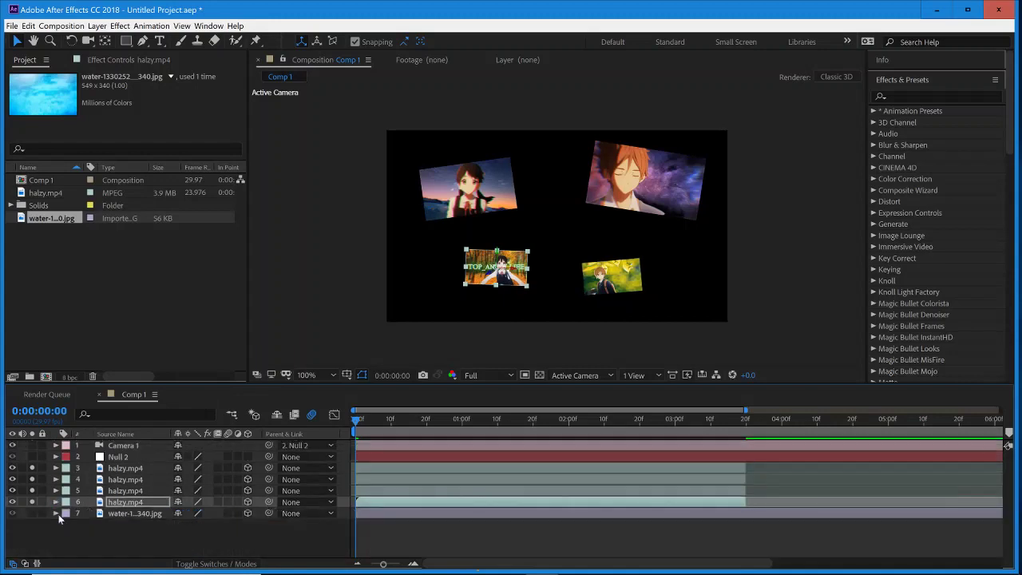
# Step: Unsolo the four clips and reveal Null 2's Scale, Position and Rotation properties
pyautogui.keyDown('shift'); pyautogui.click(131, 470); pyautogui.keyUp('shift')
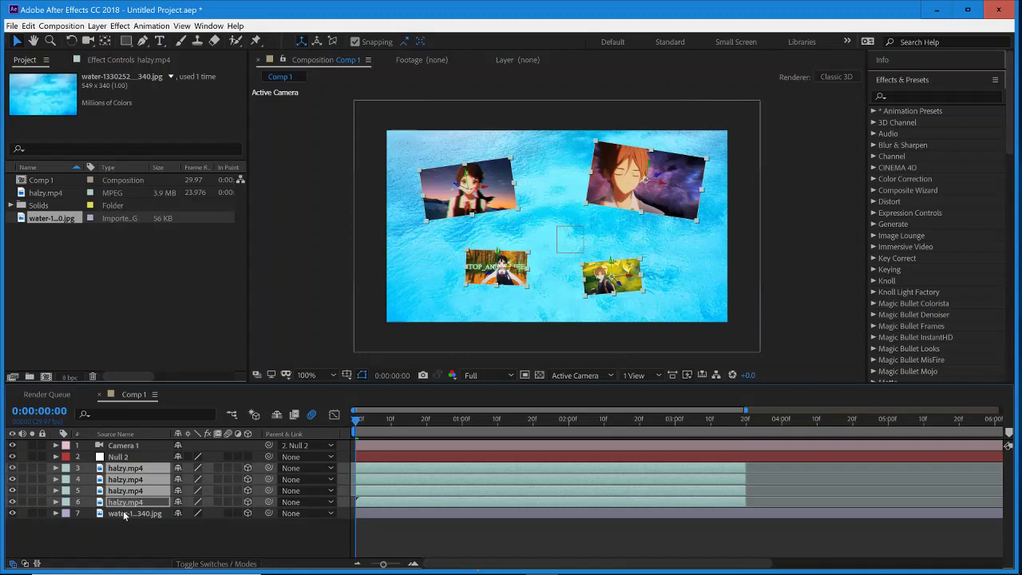
pyautogui.click(145, 526)
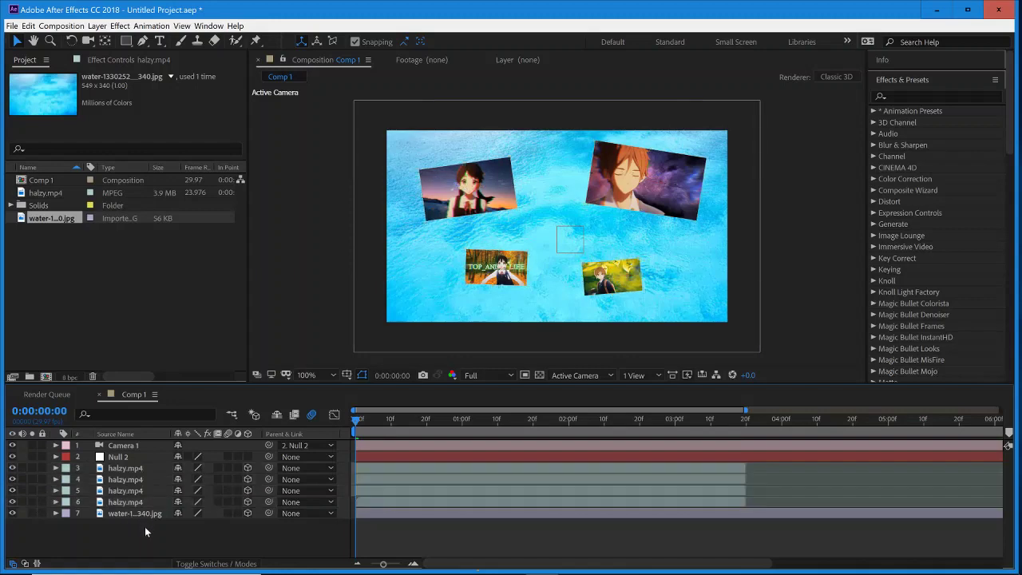
pyautogui.click(119, 448)
pyautogui.click(118, 457)
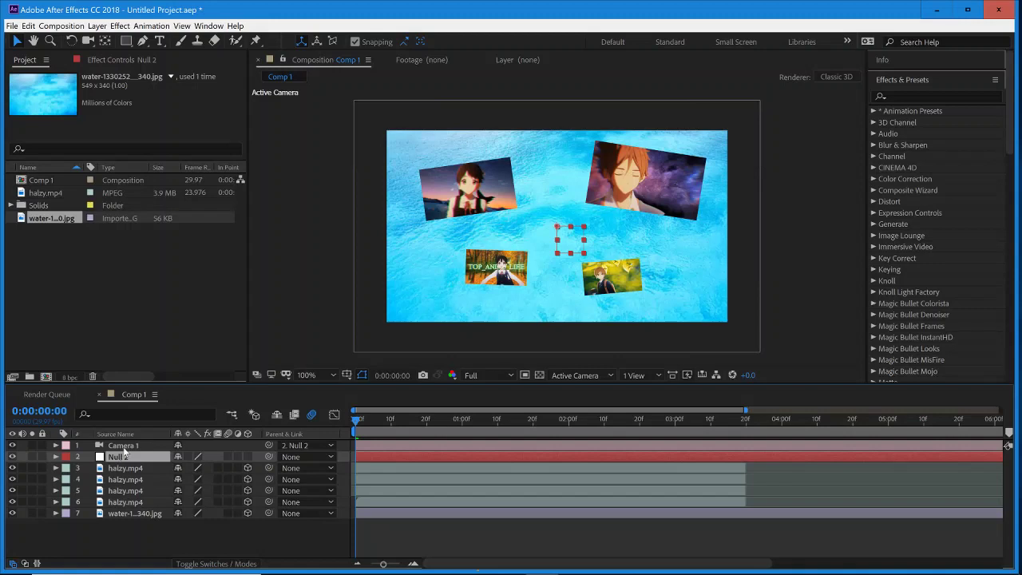
pyautogui.press('s')
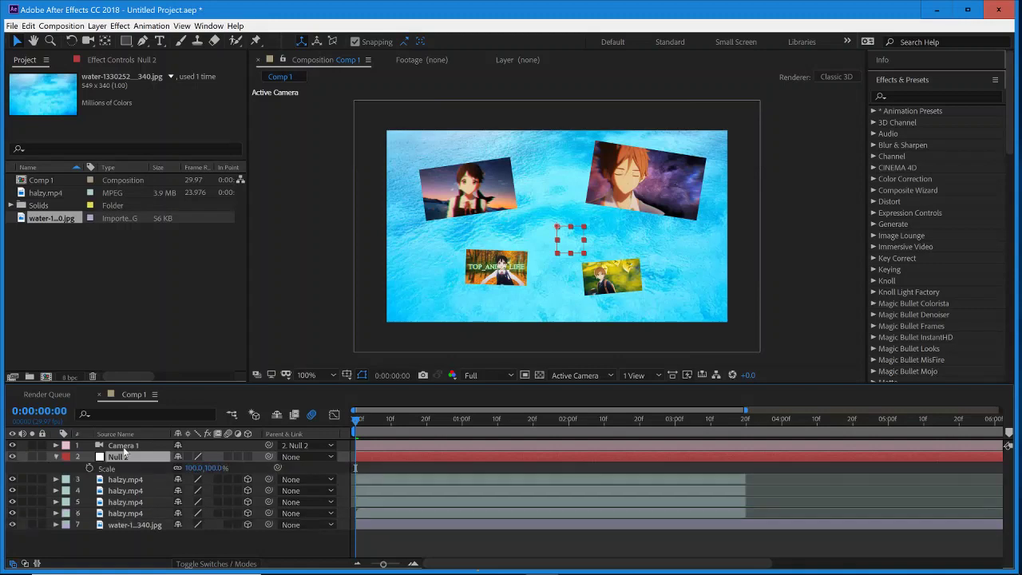
pyautogui.hotkey('shift', 'p')
pyautogui.hotkey('shift', 'r')
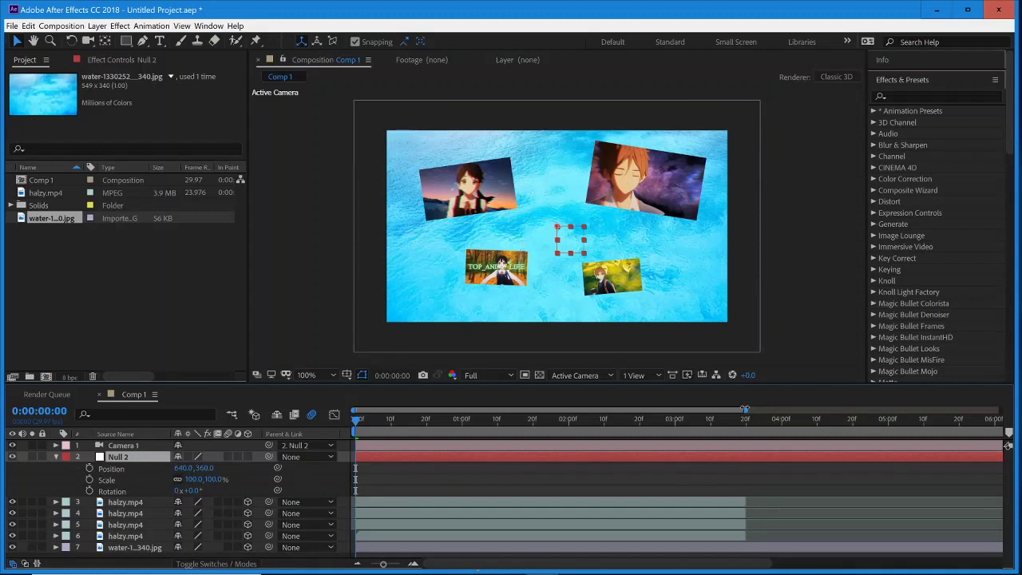
# Step: Return to 0:00 and zoom the timeline in on the first four seconds
pyautogui.click(739, 412)
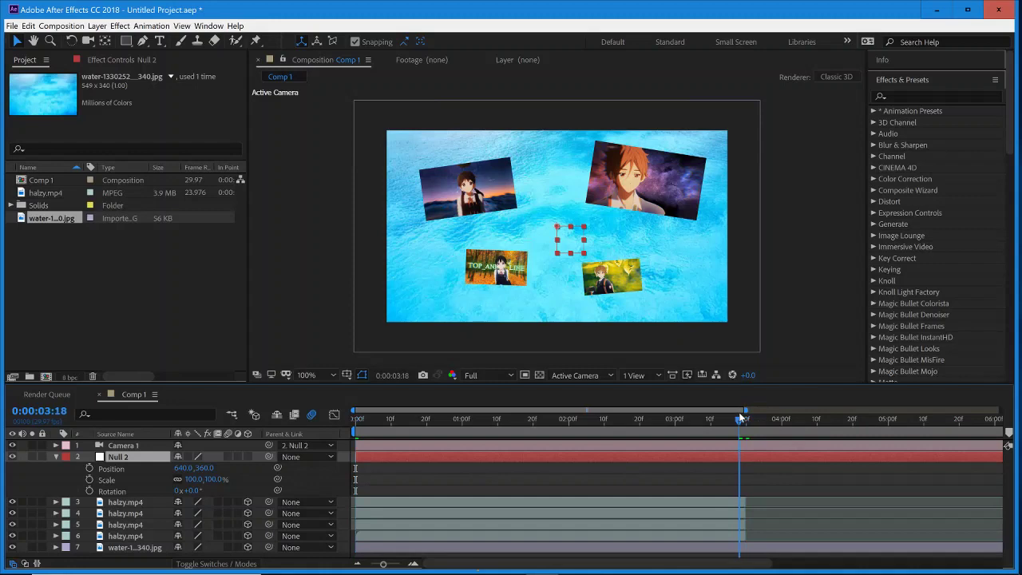
pyautogui.press('Home')
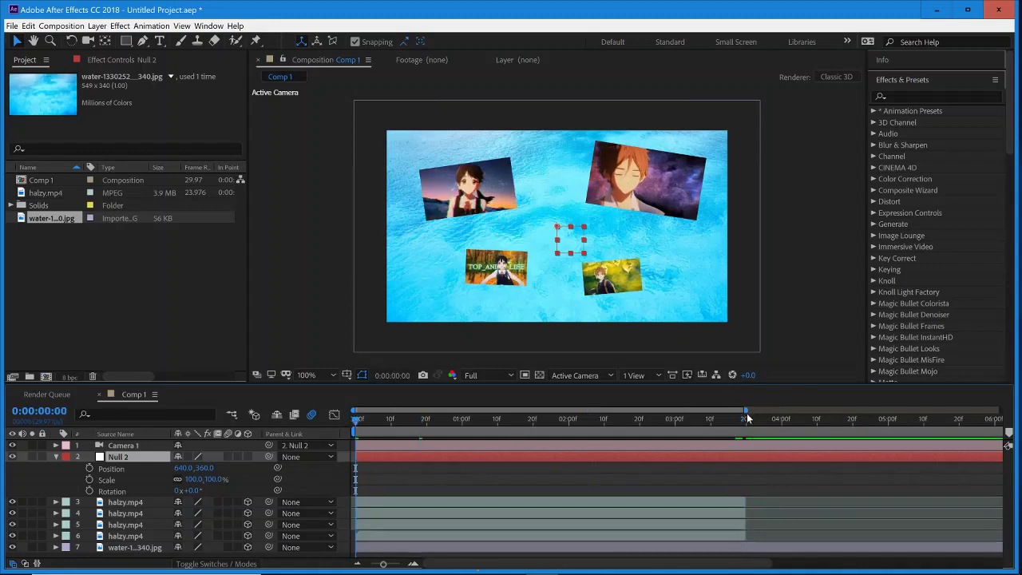
pyautogui.moveTo(746, 408); pyautogui.dragTo(615, 409)
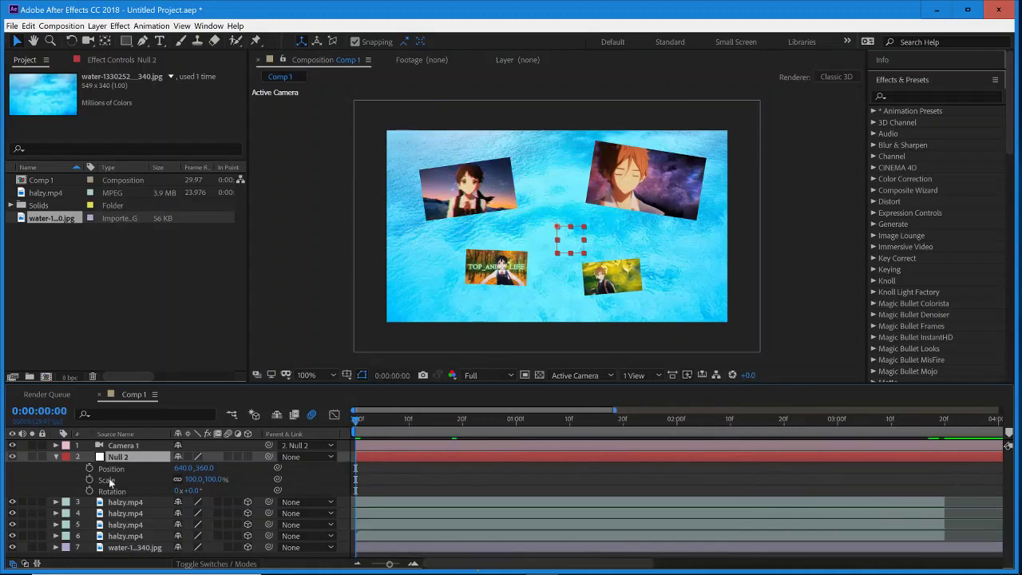
# Step: Start Position, Scale and Rotation keyframes on Null 2 at 0:00 and zoom the timeline in
pyautogui.click(89, 469)
pyautogui.click(89, 480)
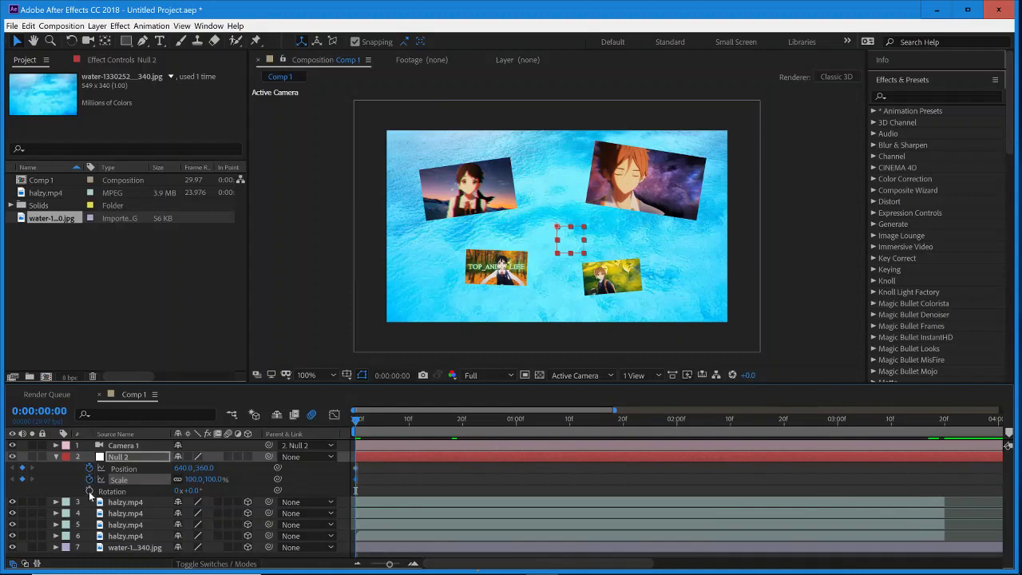
pyautogui.click(89, 491)
pyautogui.moveTo(381, 422); pyautogui.dragTo(410, 429)
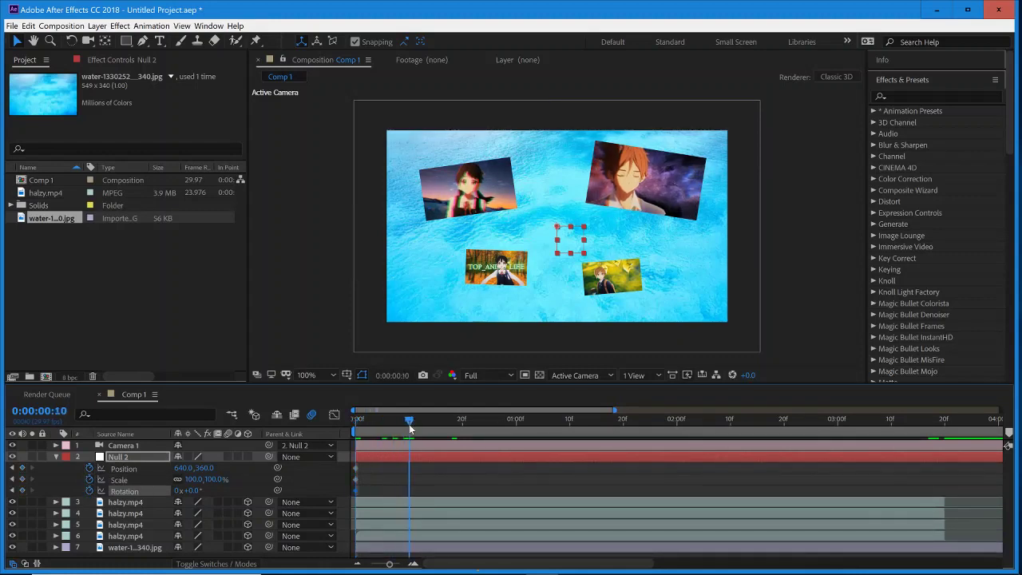
pyautogui.press('space')
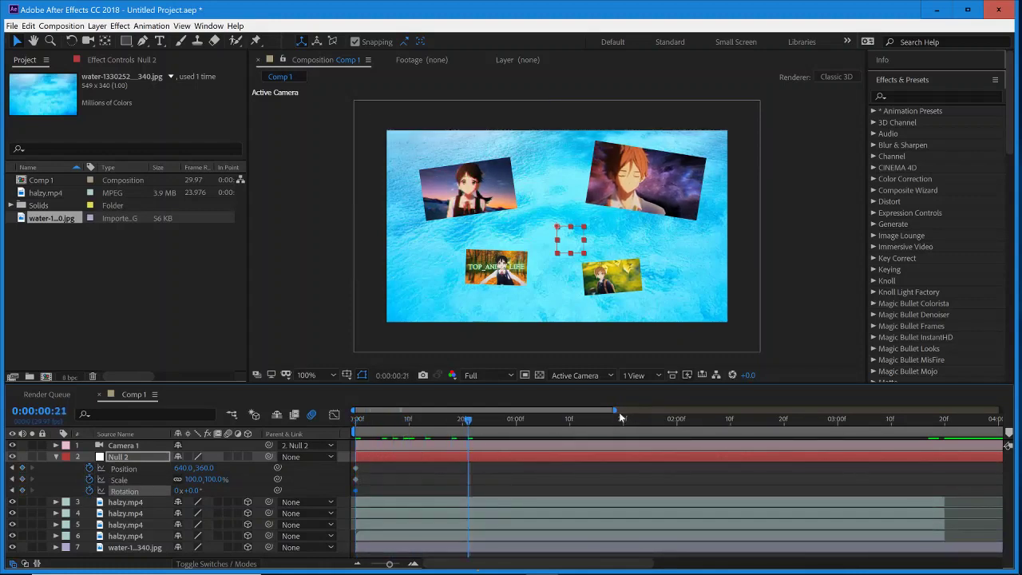
pyautogui.press('-')
pyautogui.press('-')
pyautogui.press('-')
pyautogui.press('-')
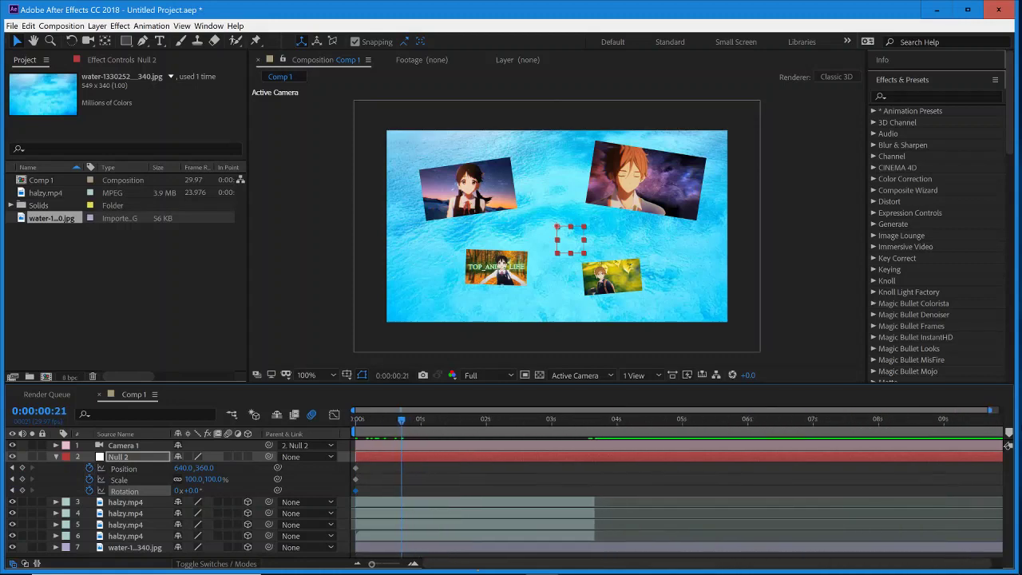
pyautogui.press('=')
pyautogui.press('=')
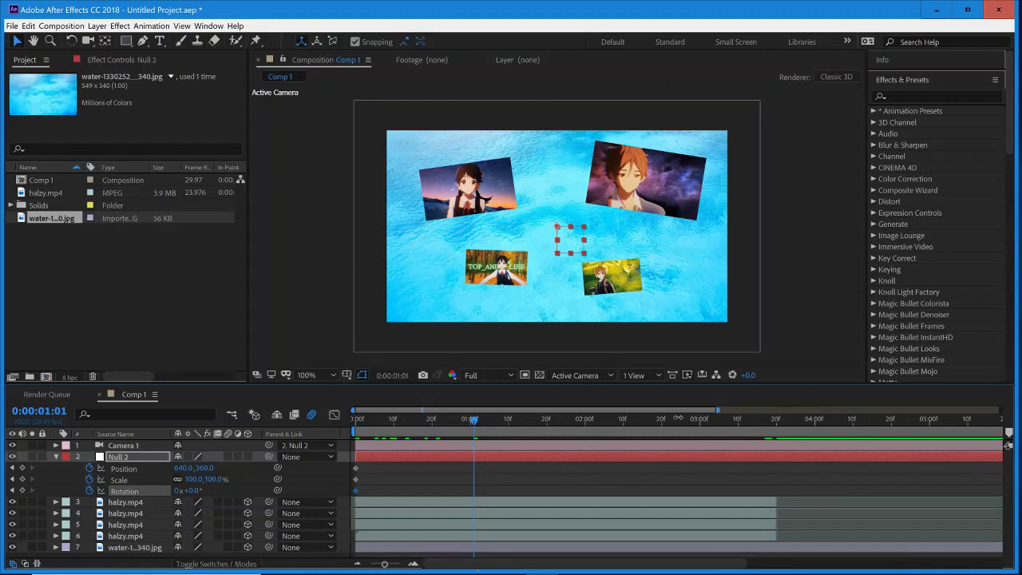
pyautogui.moveTo(678, 419); pyautogui.dragTo(634, 424)
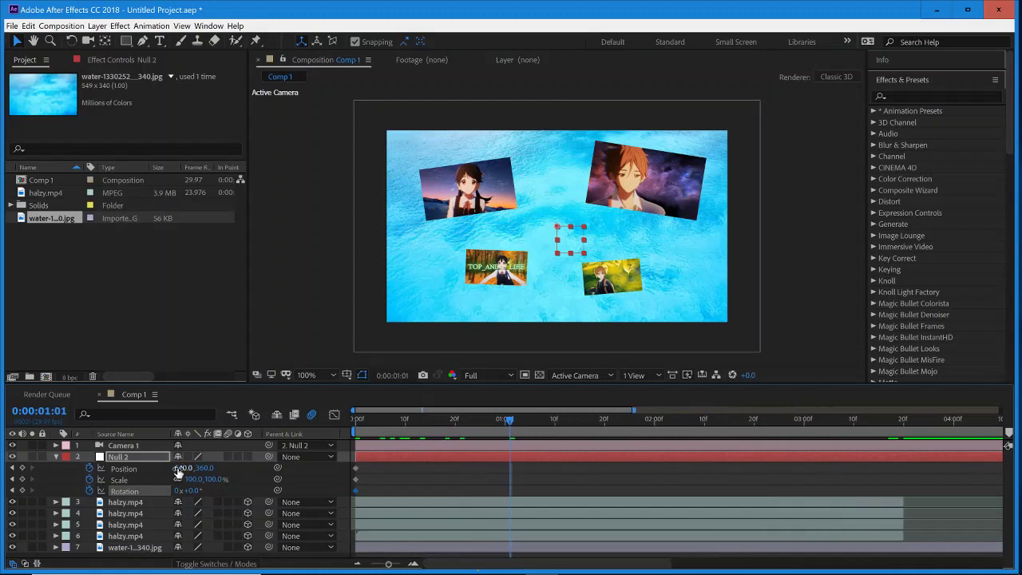
# Step: At 0:00:01:01, keyframe Null 2 to 27% scale and 10° rotation framing the night-sky clip
pyautogui.moveTo(177, 473); pyautogui.dragTo(144, 476)
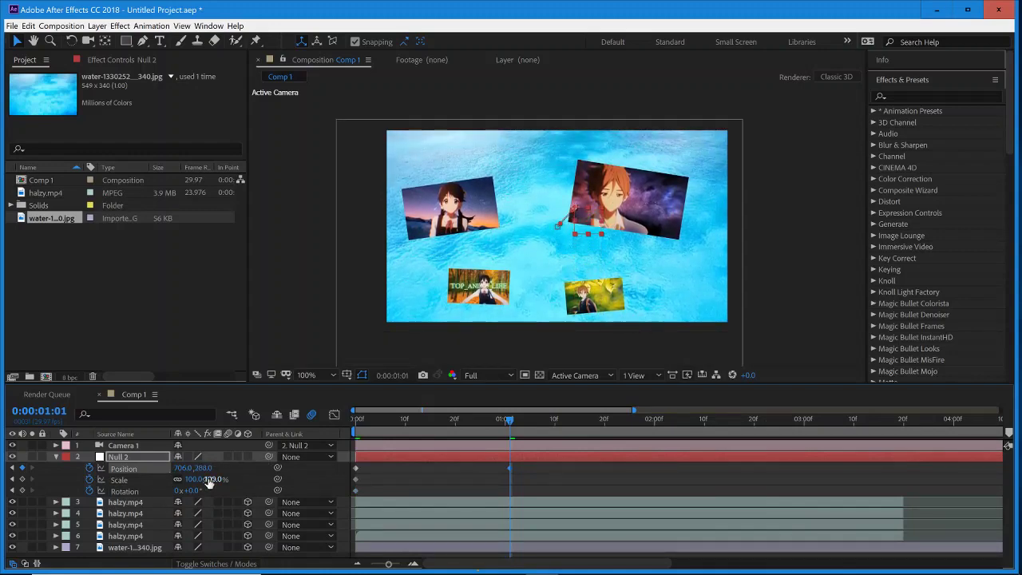
pyautogui.moveTo(206, 480); pyautogui.dragTo(267, 456)
pyautogui.click(202, 468)
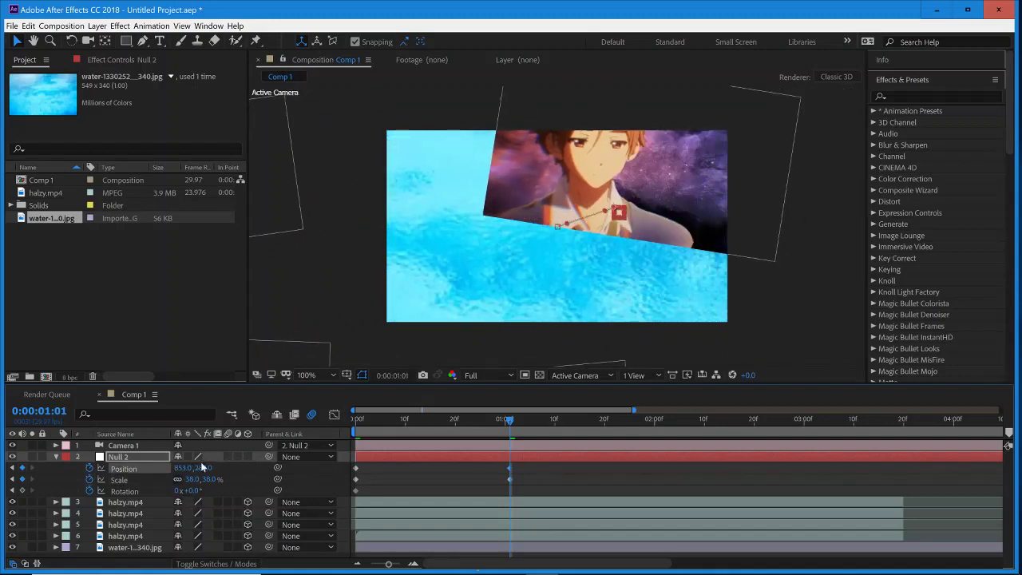
pyautogui.moveTo(202, 468); pyautogui.dragTo(191, 519)
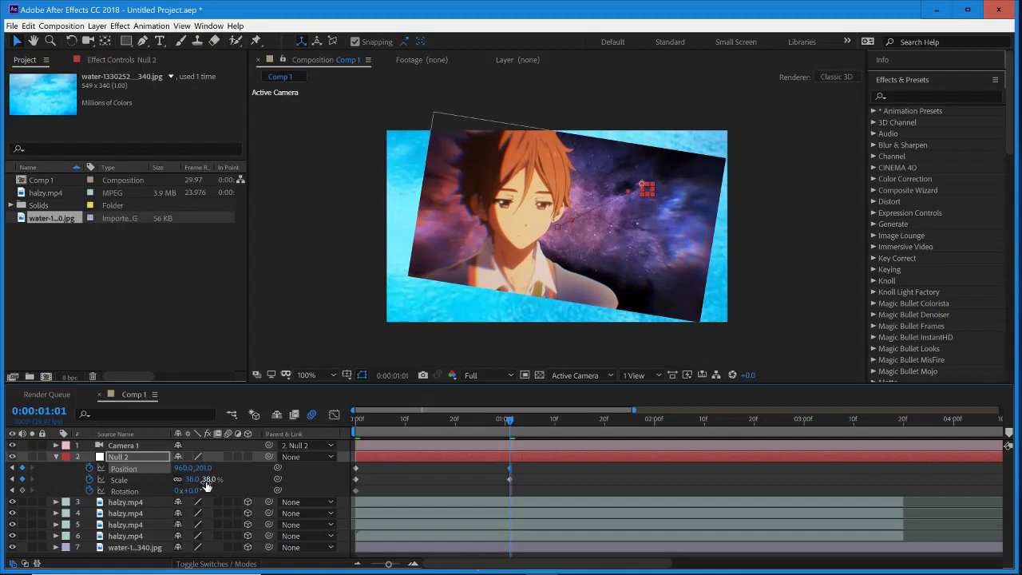
pyautogui.moveTo(206, 485)
pyautogui.mouseDown()
pyautogui.moveTo(200, 492)
pyautogui.moveTo(197, 468)
pyautogui.moveTo(201, 490)
pyautogui.mouseUp()
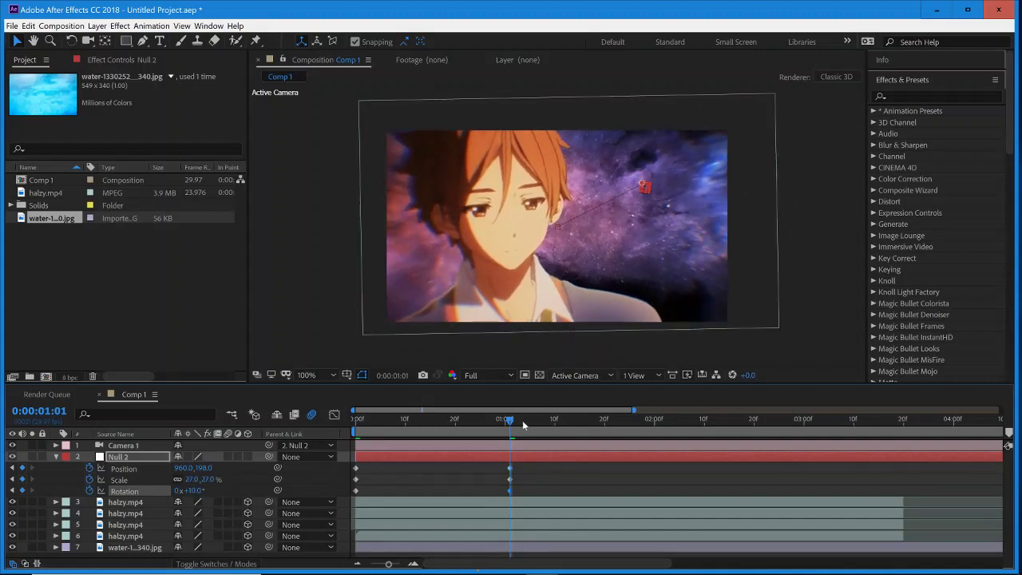
# Step: Apply Easy Ease to all of Null 2's keyframes
pyautogui.moveTo(528, 466); pyautogui.dragTo(351, 498)
pyautogui.rightClick(355, 495)
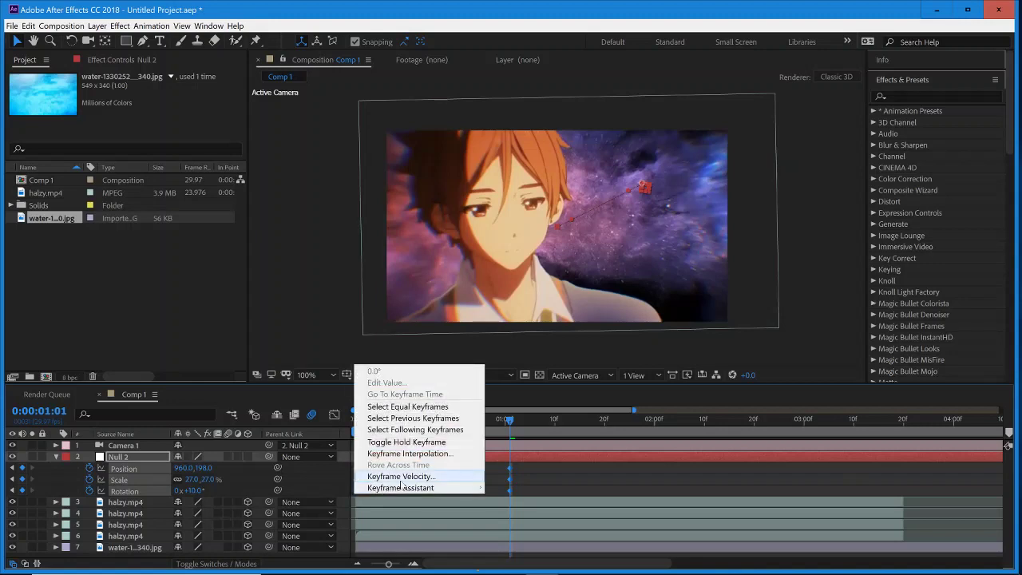
pyautogui.moveTo(404, 489)
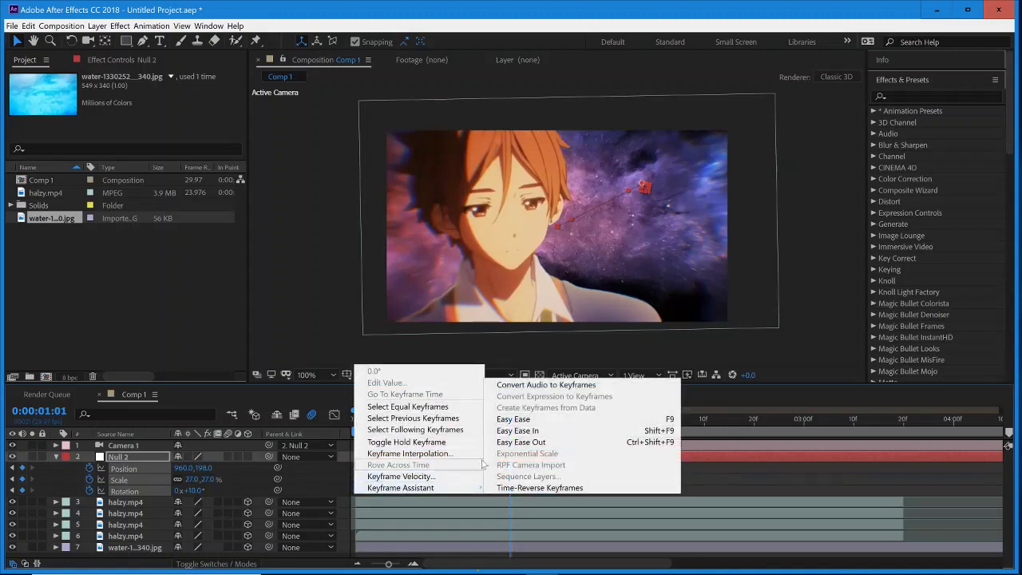
pyautogui.click(530, 420)
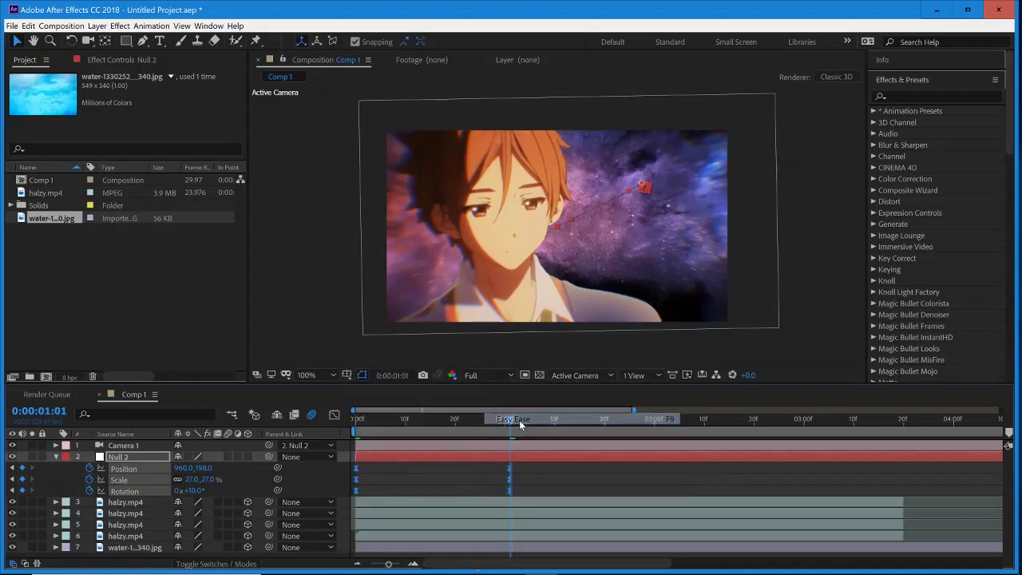
# Step: Enable motion blur for the composition, the four halzy.mp4 clips and the water background
pyautogui.click(313, 415)
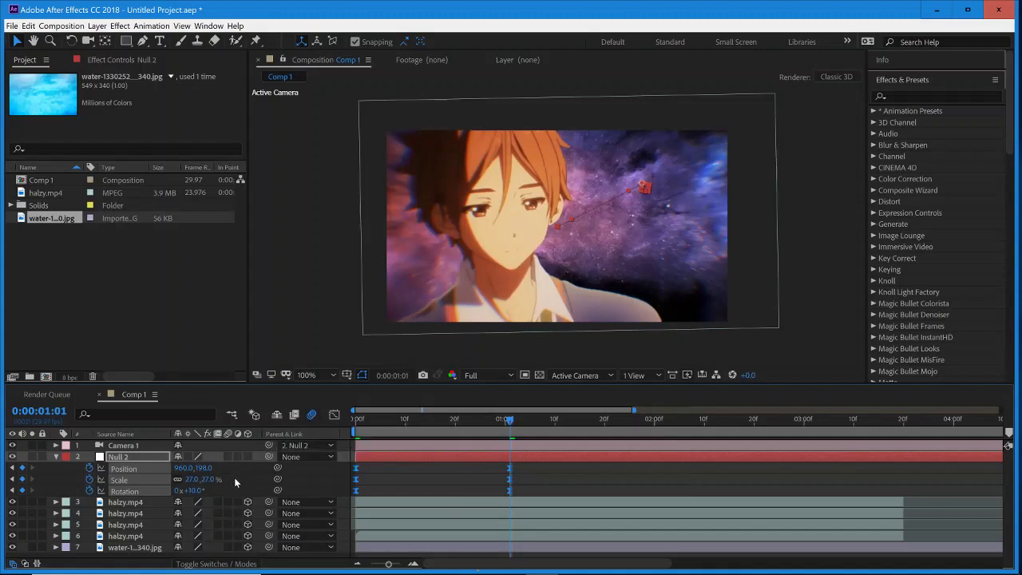
pyautogui.click(234, 477)
pyautogui.click(124, 504)
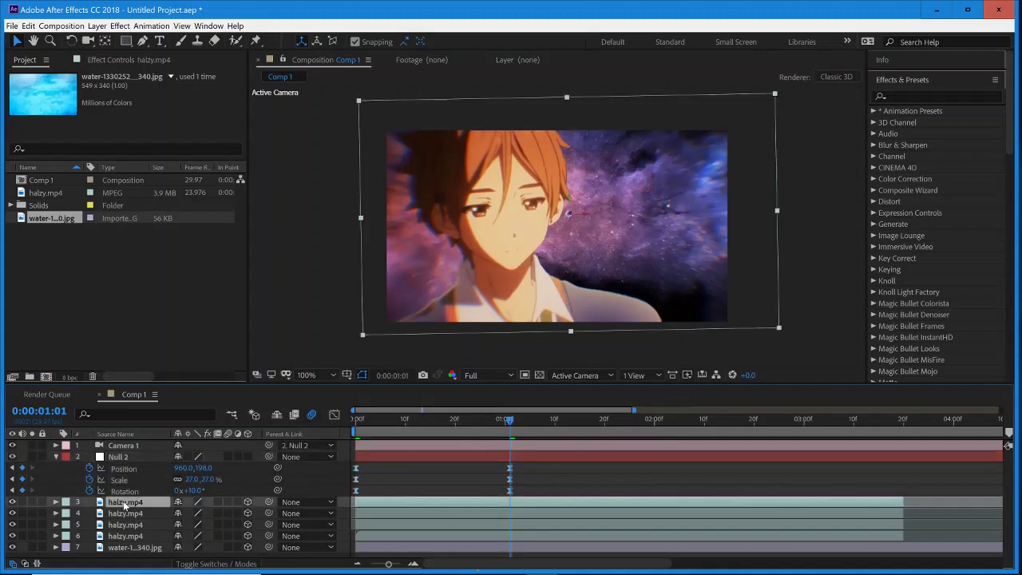
pyautogui.keyDown('shift'); pyautogui.click(123, 548); pyautogui.keyUp('shift')
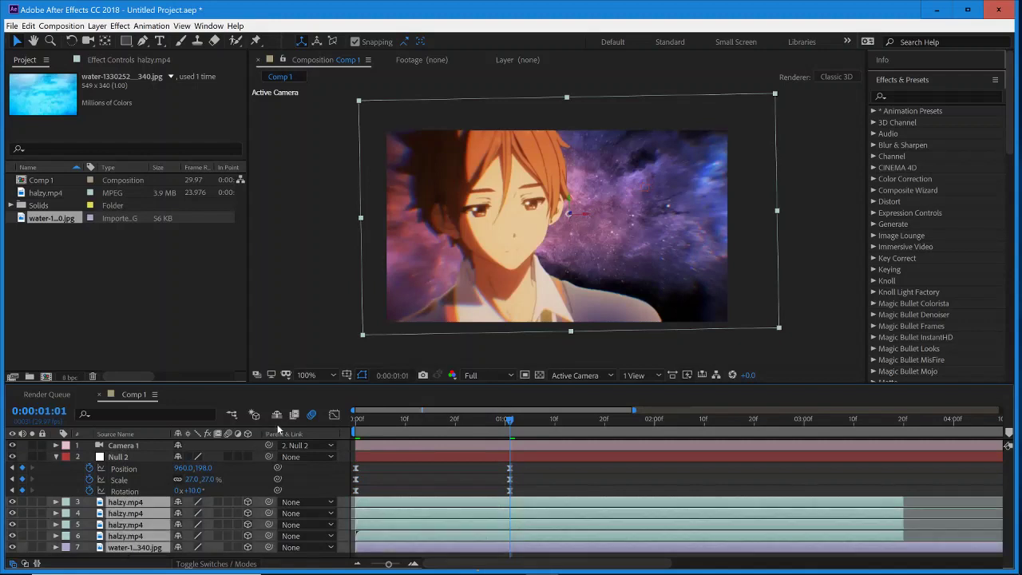
pyautogui.click(227, 503)
pyautogui.click(248, 485)
pyautogui.click(347, 431)
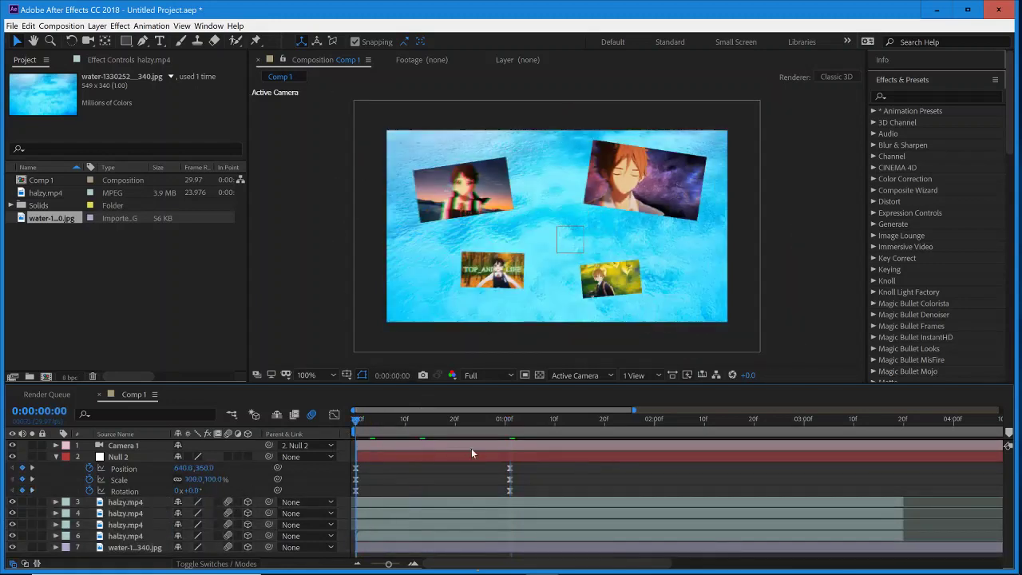
# Step: Preview the first zoom, then add hold keyframes for Null 2's Position, Scale and Rotation at 1:18
pyautogui.press('space')
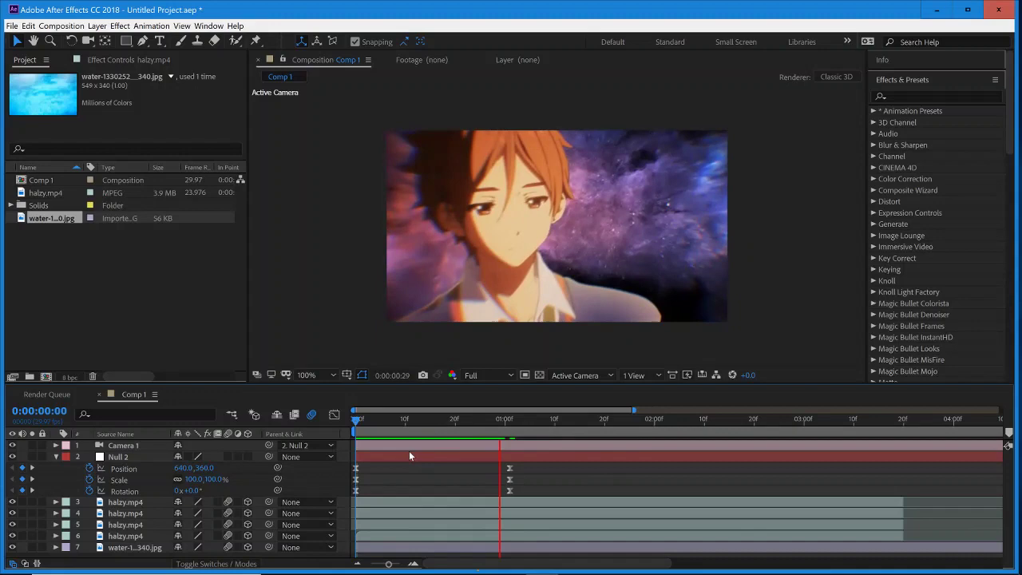
pyautogui.moveTo(360, 432)
pyautogui.mouseDown()
pyautogui.moveTo(393, 434)
pyautogui.moveTo(367, 433)
pyautogui.mouseUp()
pyautogui.press('space')
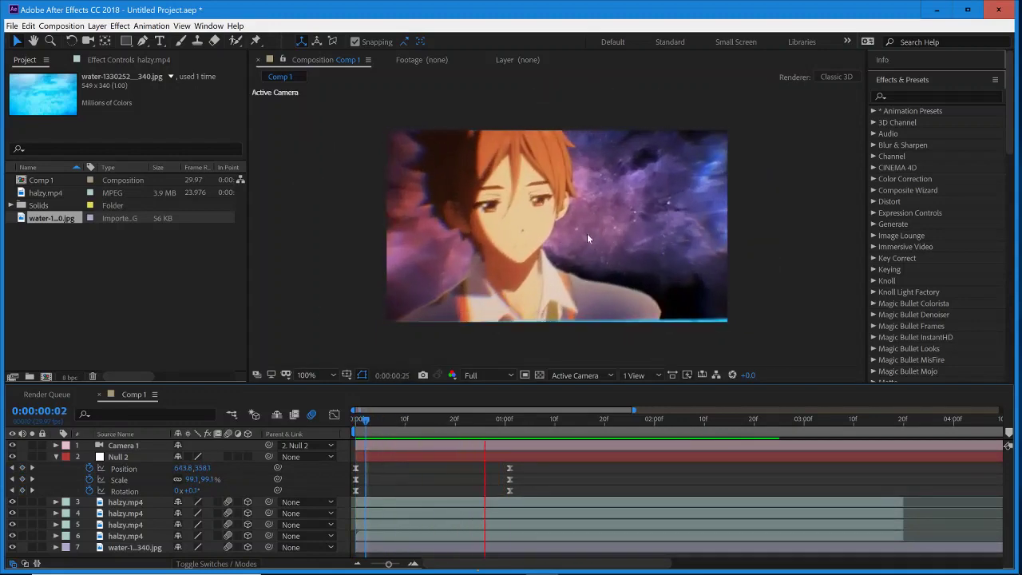
pyautogui.moveTo(357, 420); pyautogui.dragTo(605, 441)
pyautogui.press('pagedown')
pyautogui.press('pagedown')
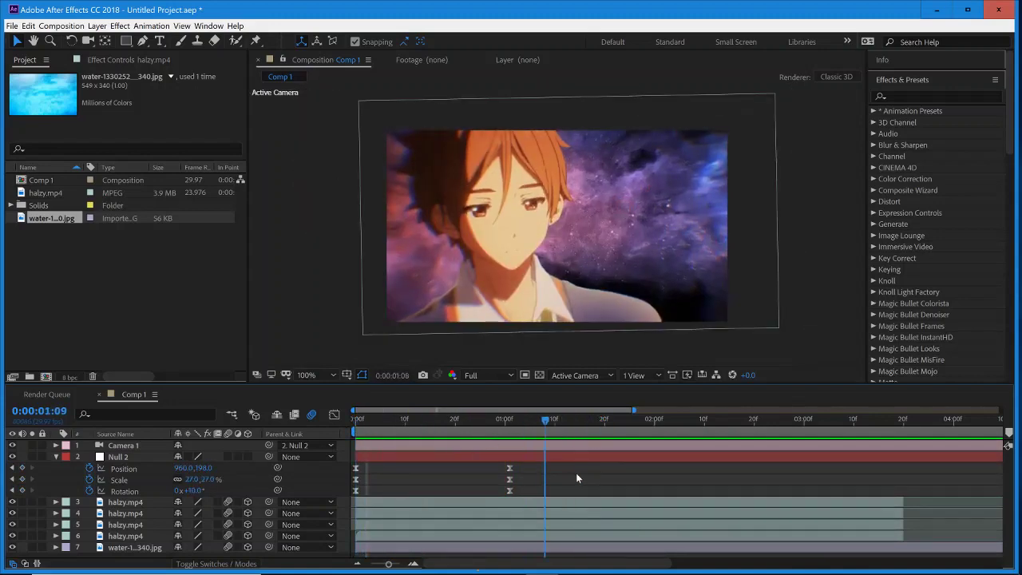
pyautogui.click(586, 455)
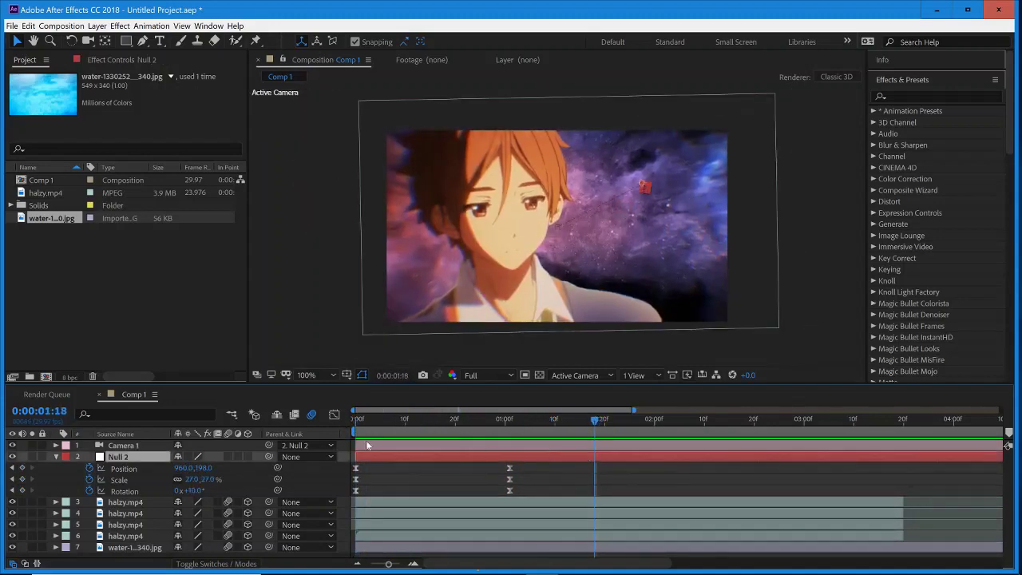
pyautogui.click(23, 468)
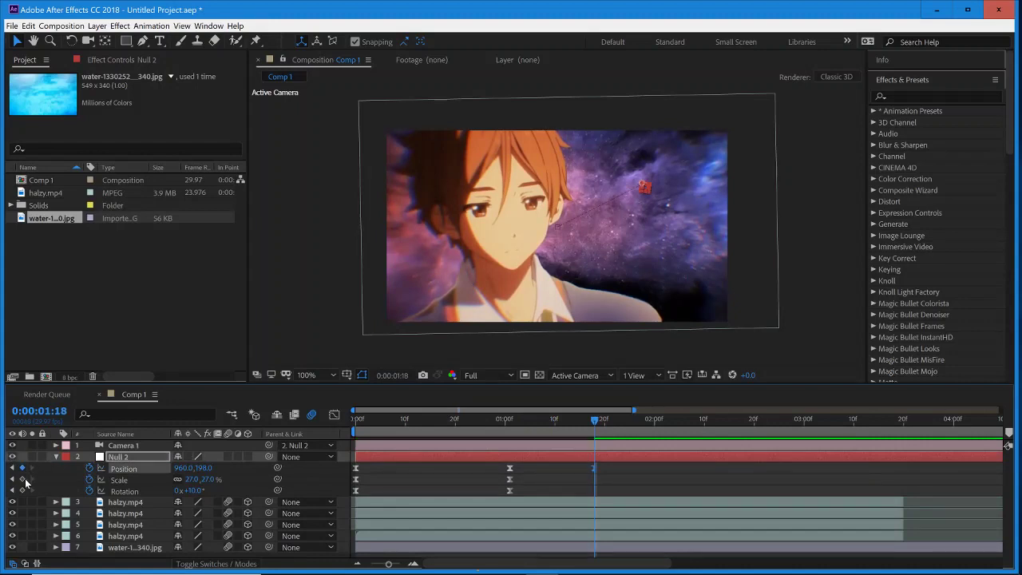
pyautogui.click(22, 480)
pyautogui.click(22, 490)
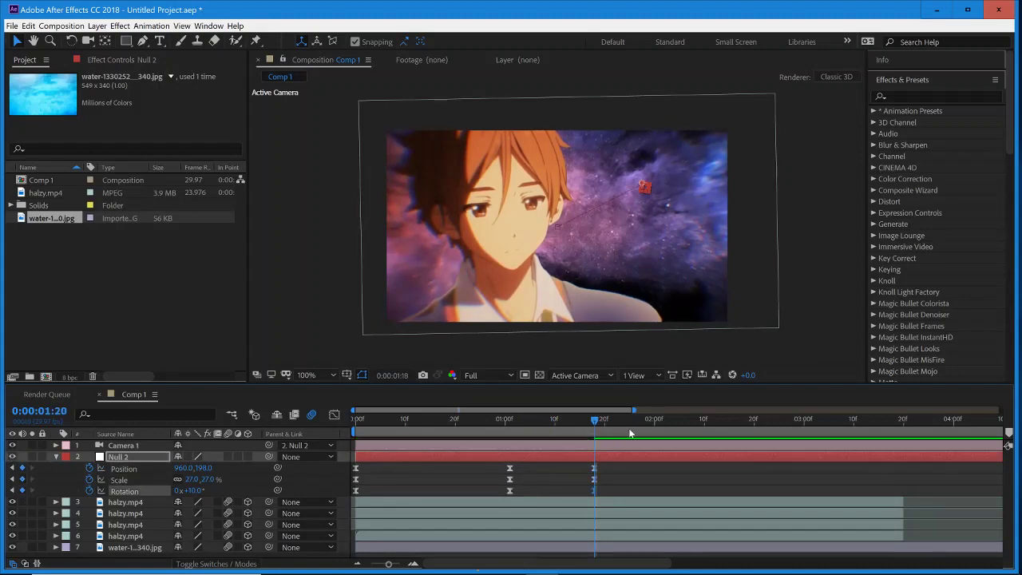
# Step: At 2:12, set Null 2 to 14% scale so the leafy-background clip fills the frame
pyautogui.moveTo(608, 433); pyautogui.dragTo(717, 438)
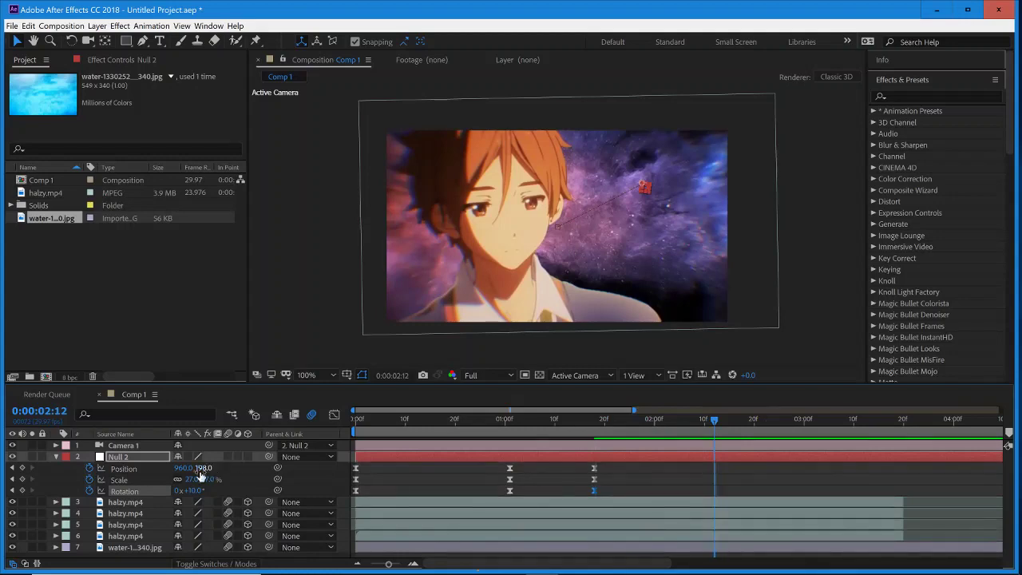
pyautogui.moveTo(204, 474); pyautogui.dragTo(136, 481)
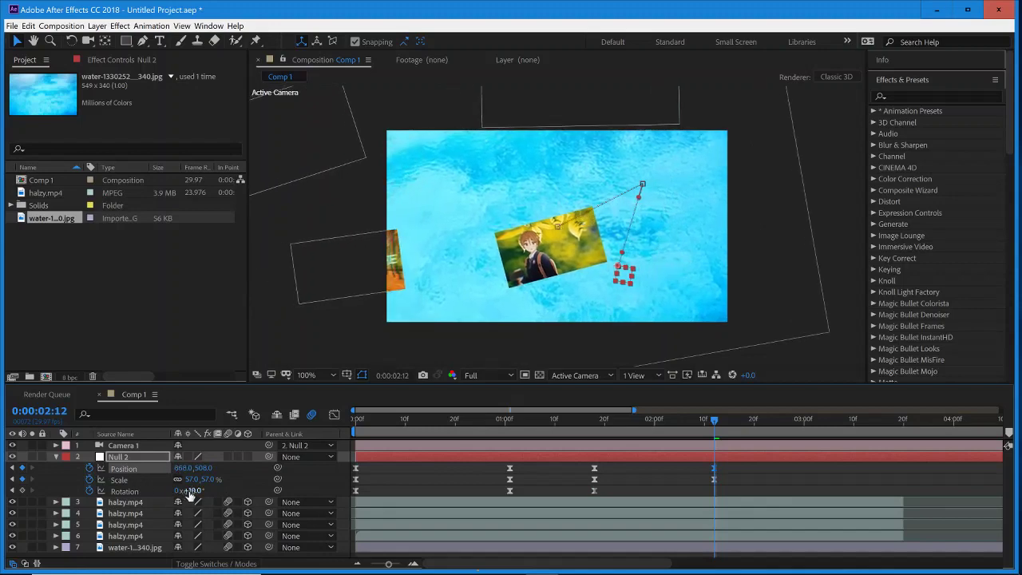
pyautogui.moveTo(205, 481)
pyautogui.mouseDown()
pyautogui.moveTo(185, 489)
pyautogui.moveTo(212, 468)
pyautogui.moveTo(236, 468)
pyautogui.moveTo(184, 491)
pyautogui.moveTo(170, 468)
pyautogui.moveTo(190, 473)
pyautogui.mouseUp()
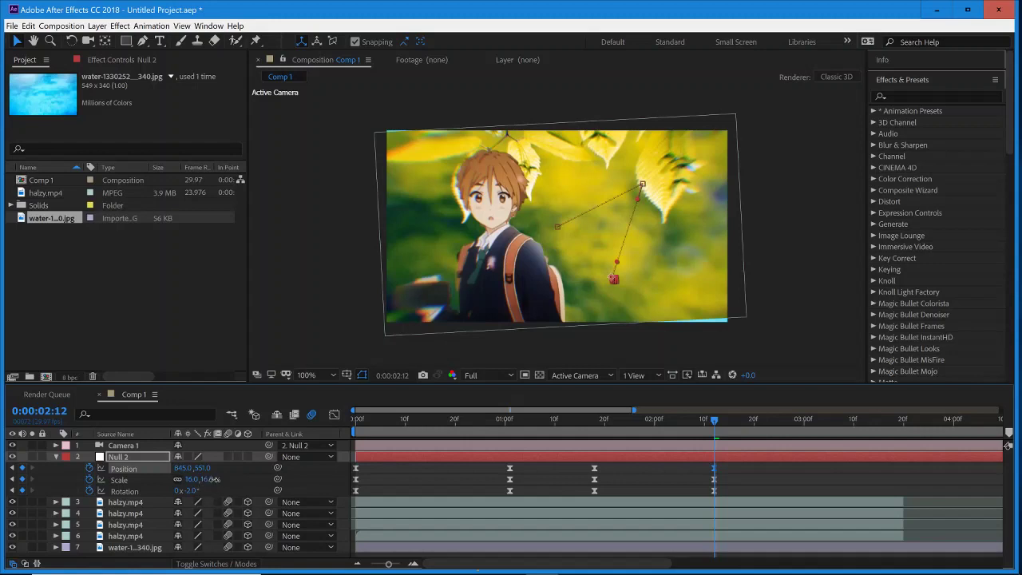
pyautogui.click(214, 479)
pyautogui.moveTo(214, 479); pyautogui.dragTo(213, 479)
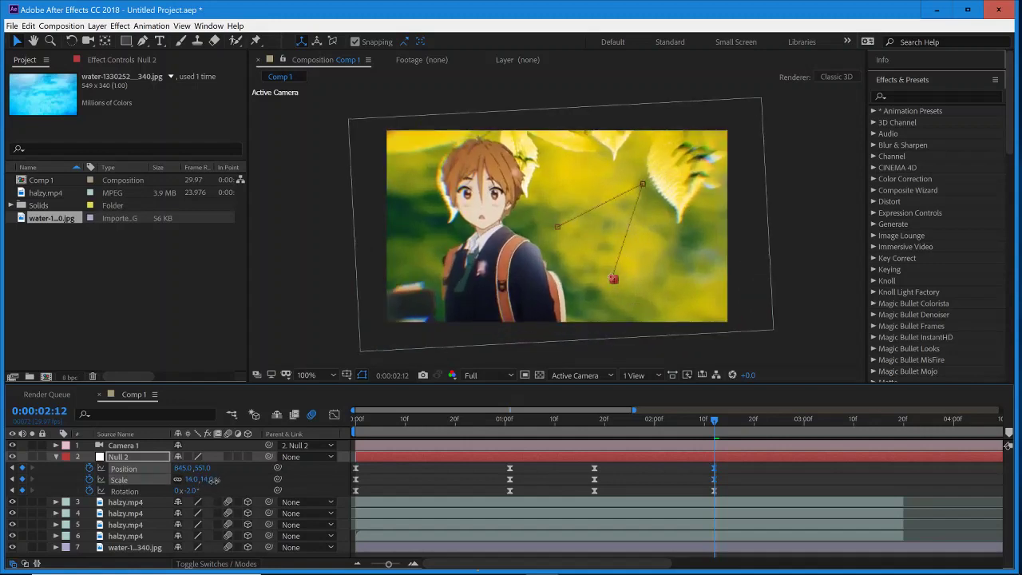
pyautogui.click(738, 480)
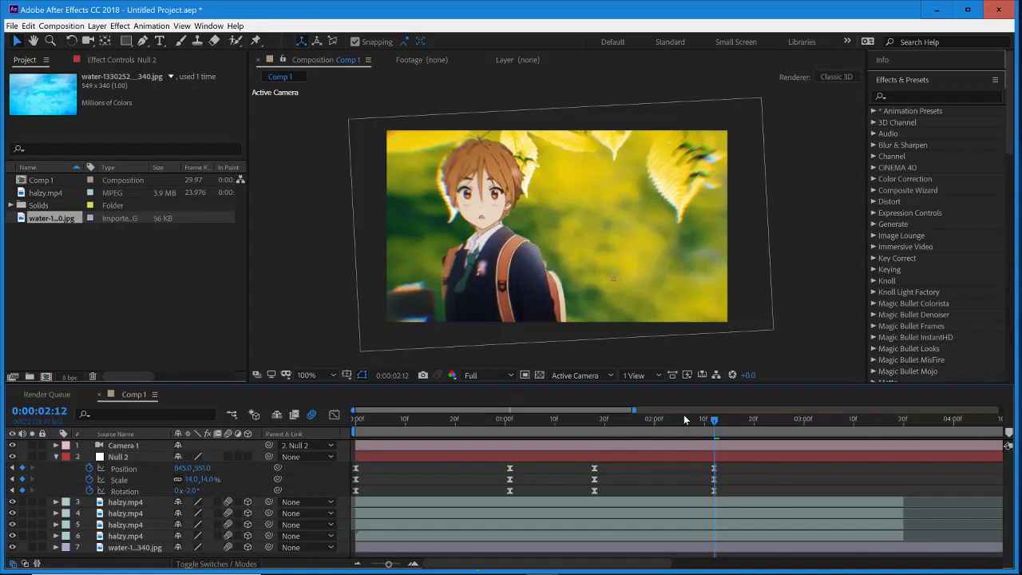
pyautogui.moveTo(683, 414); pyautogui.dragTo(654, 418)
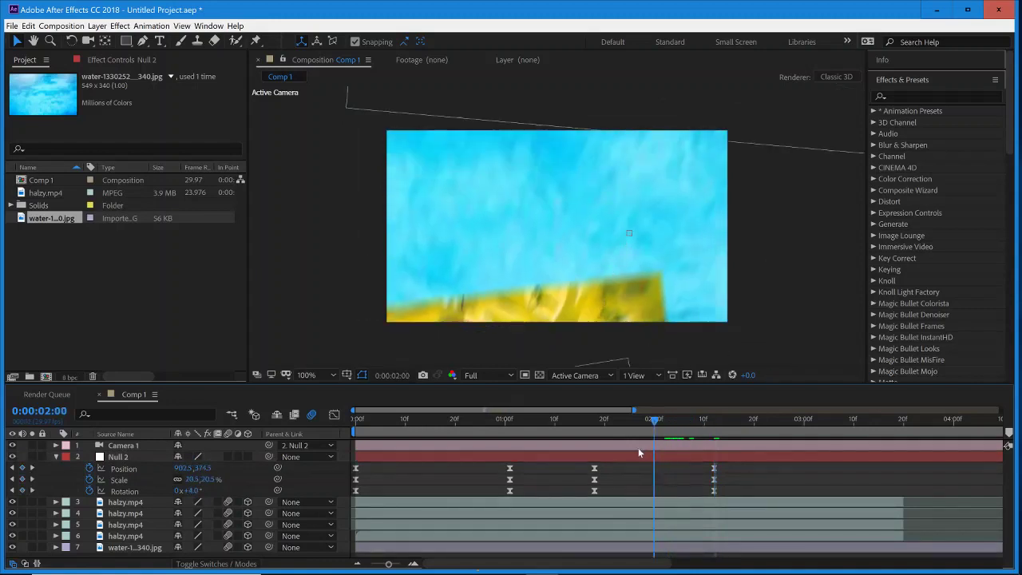
pyautogui.press('pageup')
pyautogui.press('pageup')
pyautogui.press('pageup')
pyautogui.press('pageup')
pyautogui.press('pageup')
pyautogui.press('pageup')
pyautogui.press('pageup')
pyautogui.press('pageup')
pyautogui.press('pageup')
pyautogui.press('pageup')
pyautogui.press('pageup')
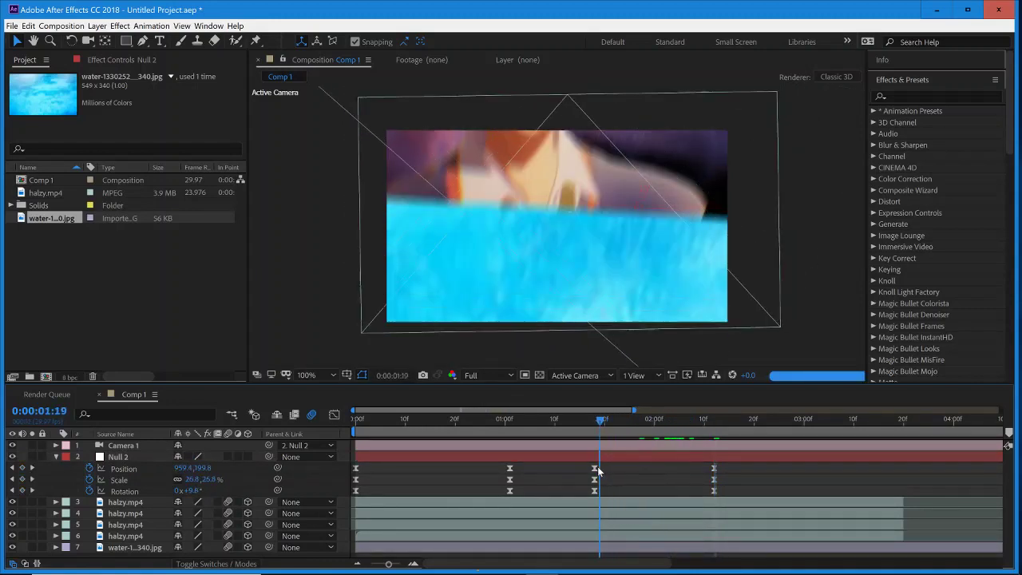
pyautogui.press('pagedown')
pyautogui.press('pagedown')
pyautogui.press('pagedown')
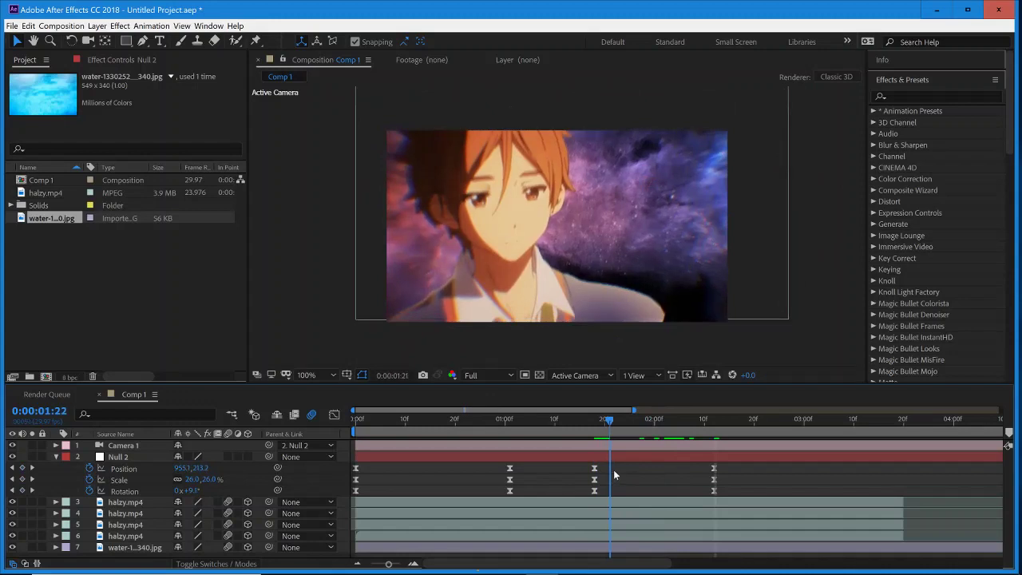
pyautogui.press('pagedown')
pyautogui.press('pagedown')
pyautogui.press('pagedown')
pyautogui.press('pagedown')
pyautogui.press('pagedown')
pyautogui.press('pagedown')
pyautogui.press('pagedown')
pyautogui.press('pagedown')
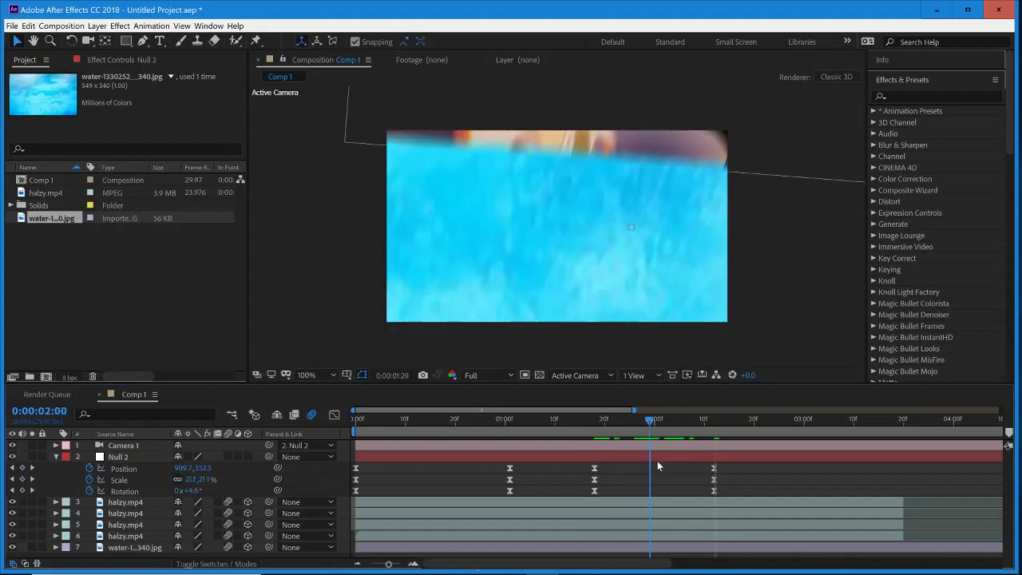
pyautogui.press('pagedown')
pyautogui.press('pagedown')
pyautogui.press('pagedown')
pyautogui.press('pagedown')
pyautogui.press('pagedown')
pyautogui.press('pagedown')
pyautogui.press('pagedown')
pyautogui.press('pagedown')
pyautogui.press('pagedown')
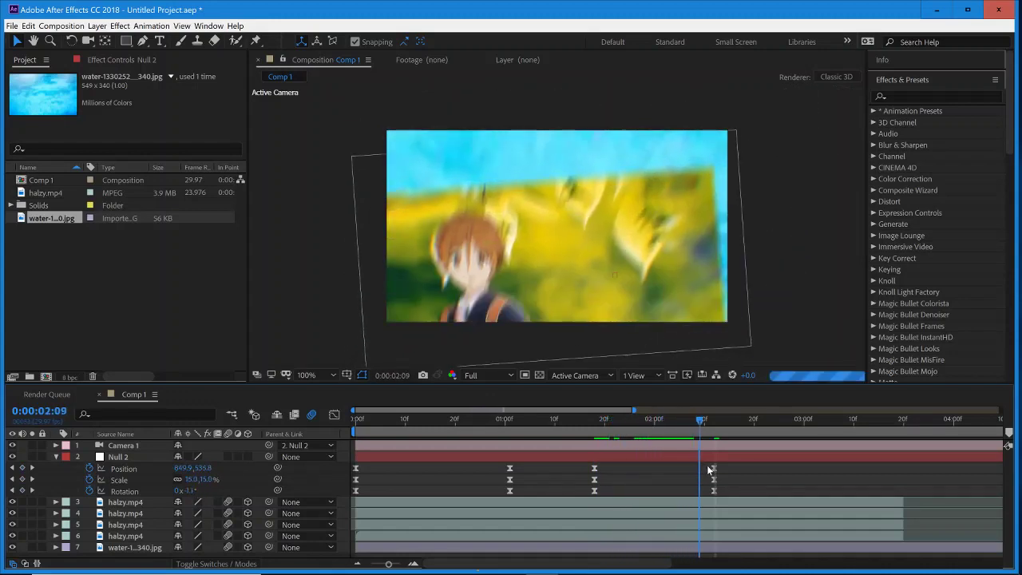
pyautogui.press('pageup')
pyautogui.press('pageup')
pyautogui.press('pageup')
pyautogui.press('pageup')
pyautogui.press('pageup')
pyautogui.press('pageup')
pyautogui.press('pageup')
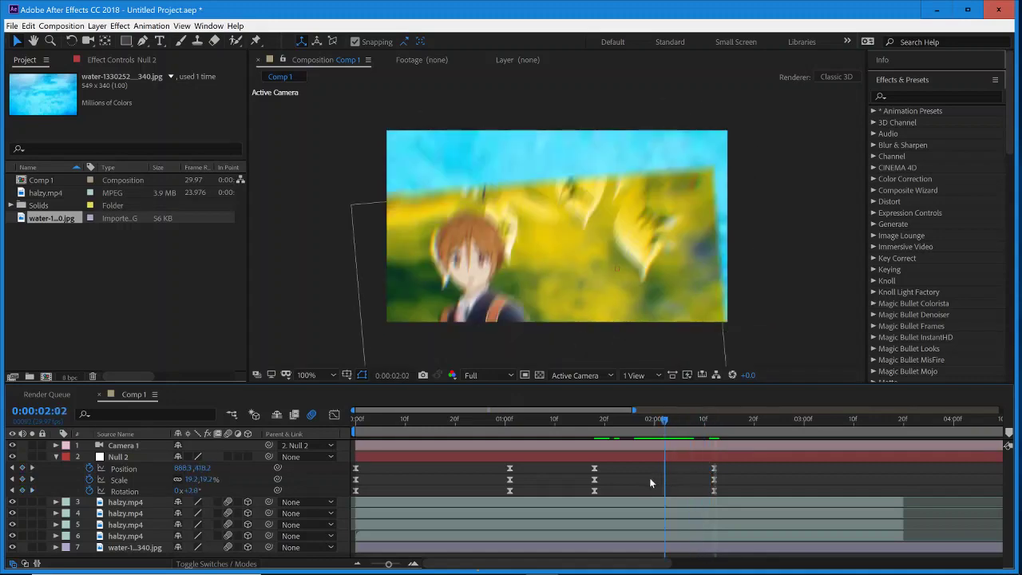
pyautogui.press('pageup')
pyautogui.press('pageup')
pyautogui.press('pageup')
pyautogui.press('pageup')
pyautogui.press('pageup')
pyautogui.press('pageup')
pyautogui.press('pageup')
pyautogui.press('pageup')
pyautogui.press('pageup')
pyautogui.press('pageup')
pyautogui.press('pageup')
pyautogui.press('pageup')
pyautogui.press('pageup')
pyautogui.press('pageup')
pyautogui.press('pageup')
pyautogui.press('pageup')
pyautogui.press('pageup')
pyautogui.press('pageup')
pyautogui.press('pageup')
pyautogui.press('pageup')
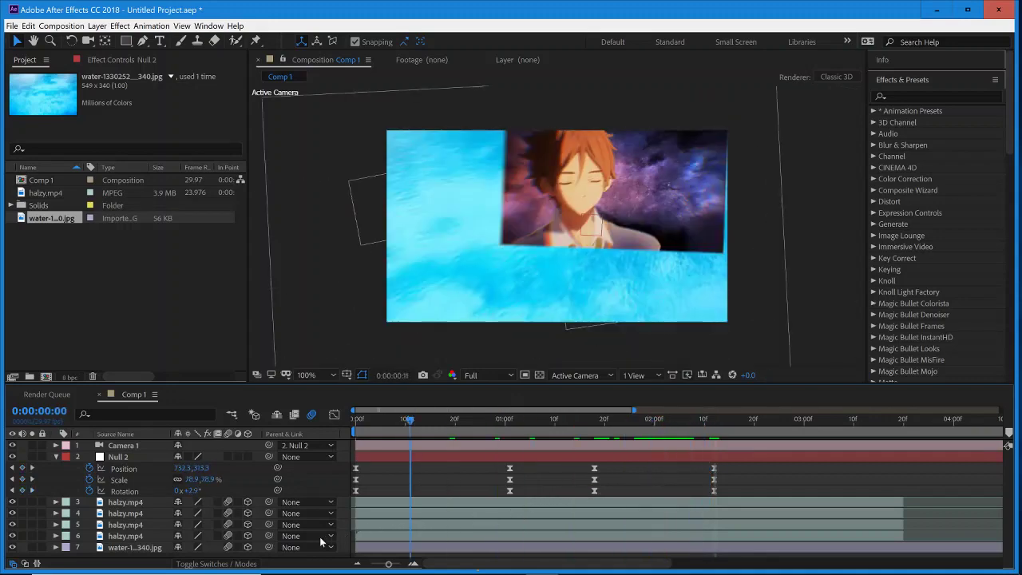
pyautogui.press('pageup')
pyautogui.press('pageup')
pyautogui.press('pageup')
pyautogui.press('pageup')
pyautogui.press('pageup')
pyautogui.press('pageup')
pyautogui.press('pageup')
pyautogui.press('pageup')
pyautogui.press('pageup')
pyautogui.press('pageup')
pyautogui.press('pageup')
pyautogui.press('space')
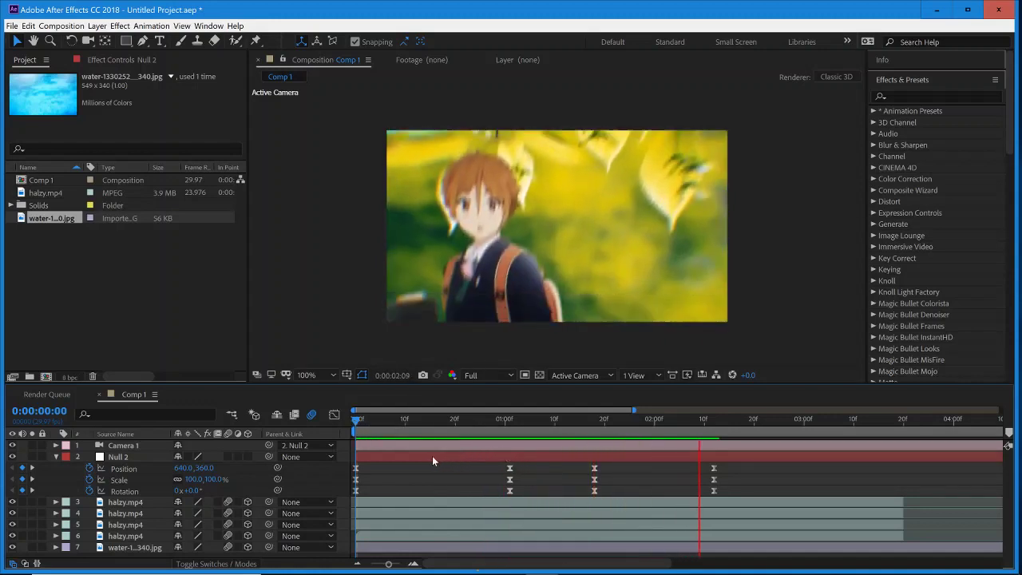
# Step: Zoom the timeline around the keyframes and add Null 2 Position, Scale and Rotation keyframes at 0:00:02:25
pyautogui.press('space')
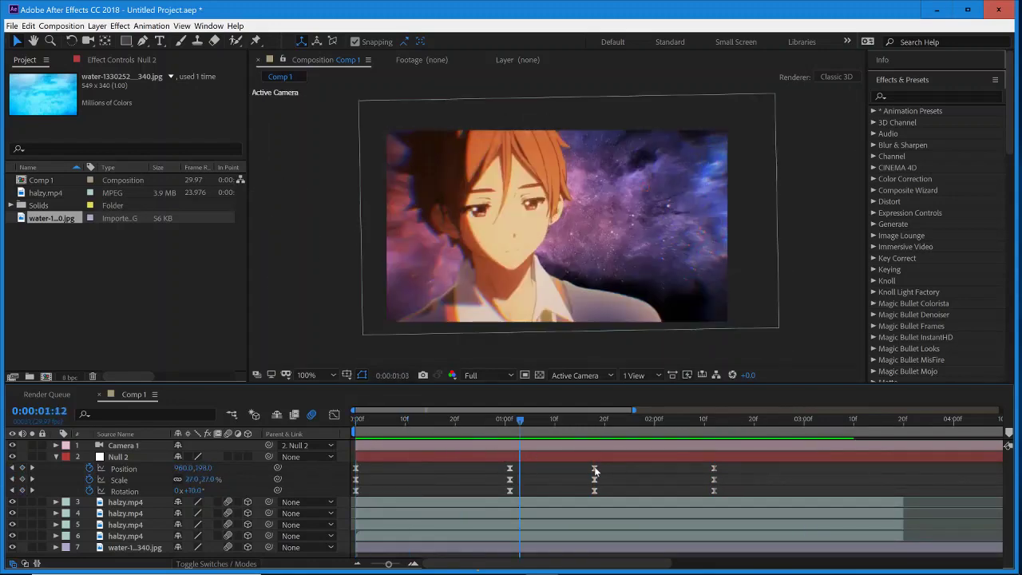
pyautogui.moveTo(595, 470); pyautogui.dragTo(716, 485)
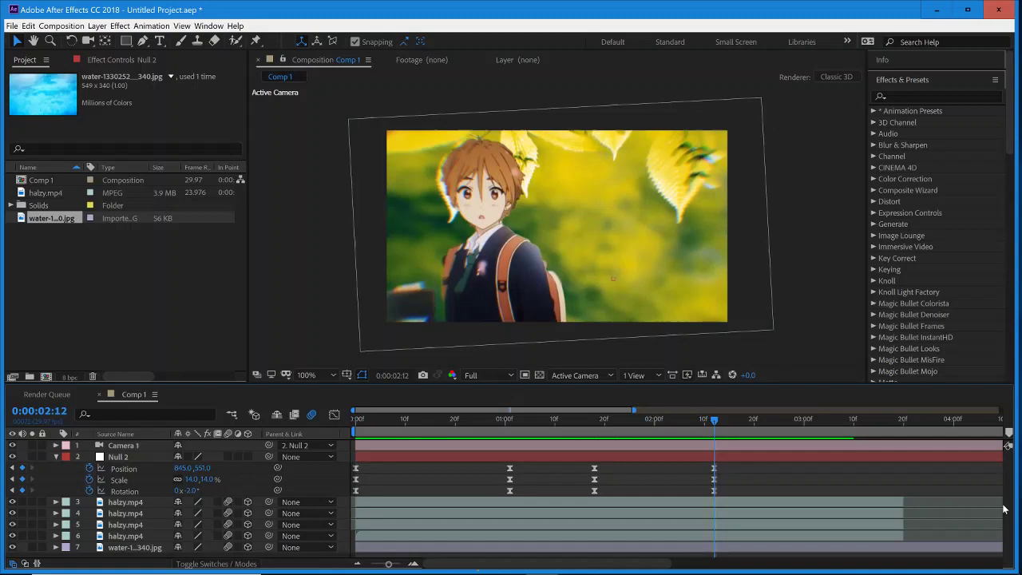
pyautogui.moveTo(564, 411); pyautogui.dragTo(628, 410)
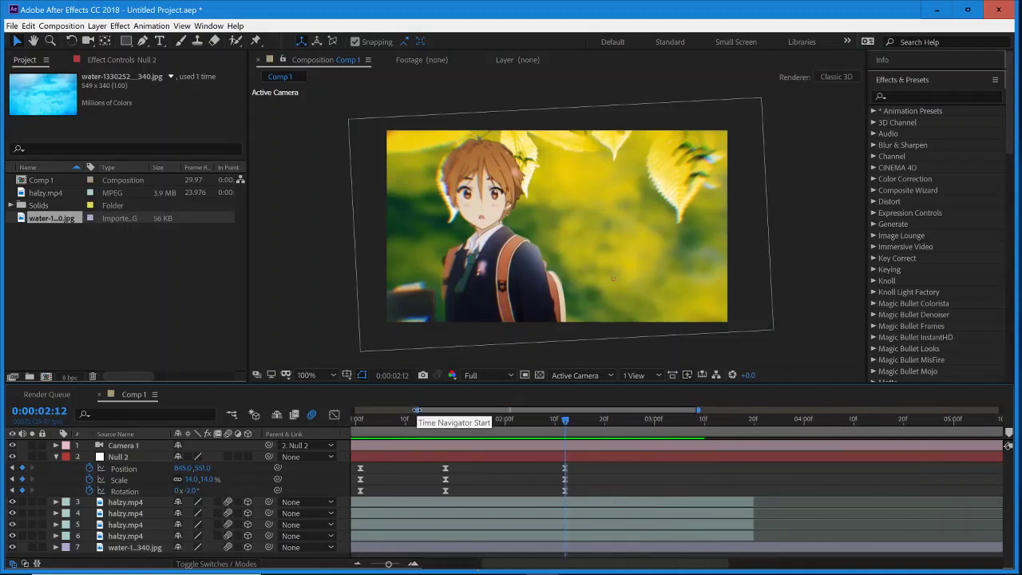
pyautogui.moveTo(435, 408); pyautogui.dragTo(509, 438)
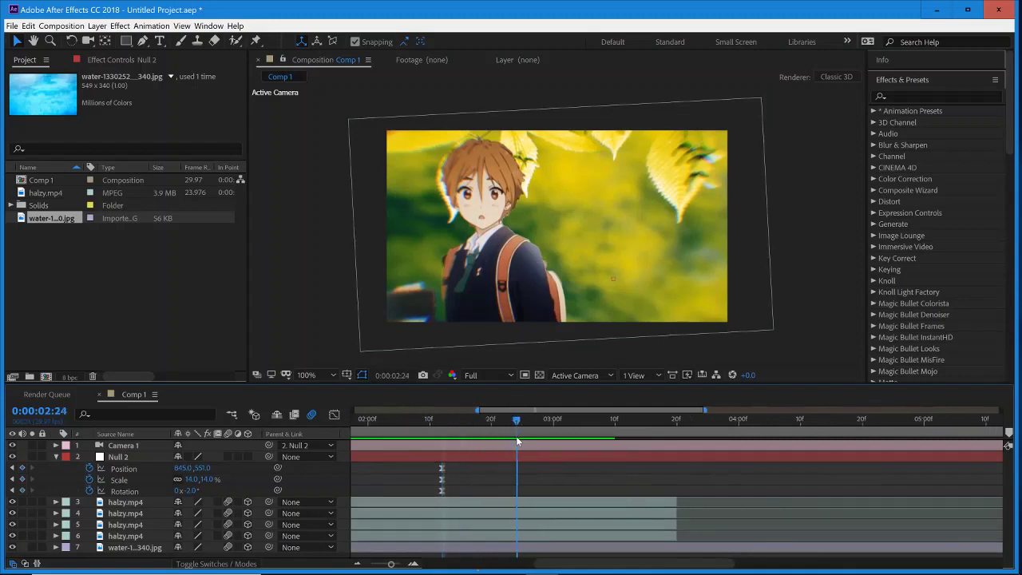
pyautogui.click(22, 468)
pyautogui.click(23, 479)
pyautogui.click(22, 490)
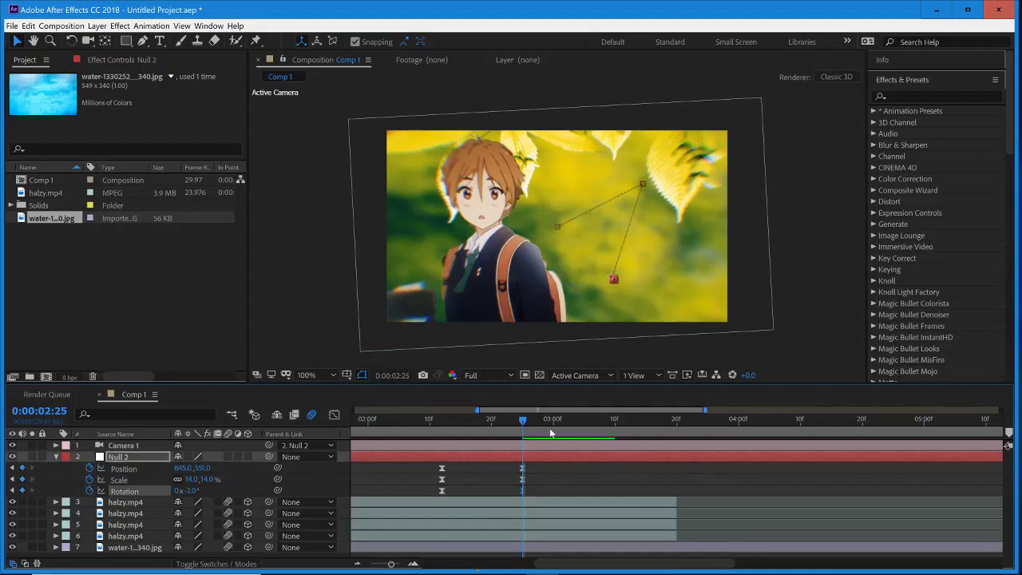
pyautogui.press('space')
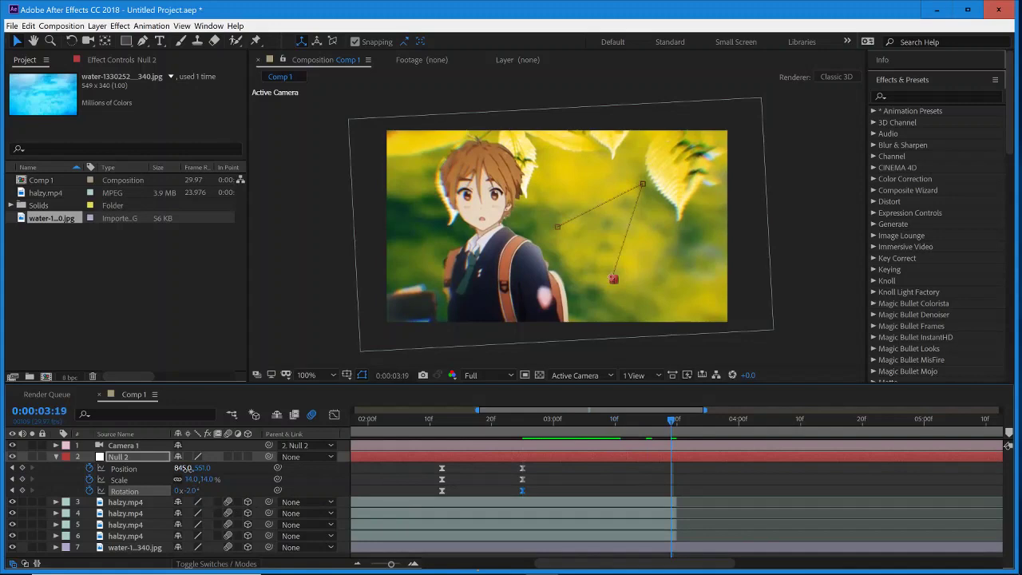
# Step: At 0:00:03:19, set Null 2 to Position 310,232, Scale 20%, Rotation −9° to frame the sunset clip
pyautogui.moveTo(182, 468); pyautogui.dragTo(86, 469)
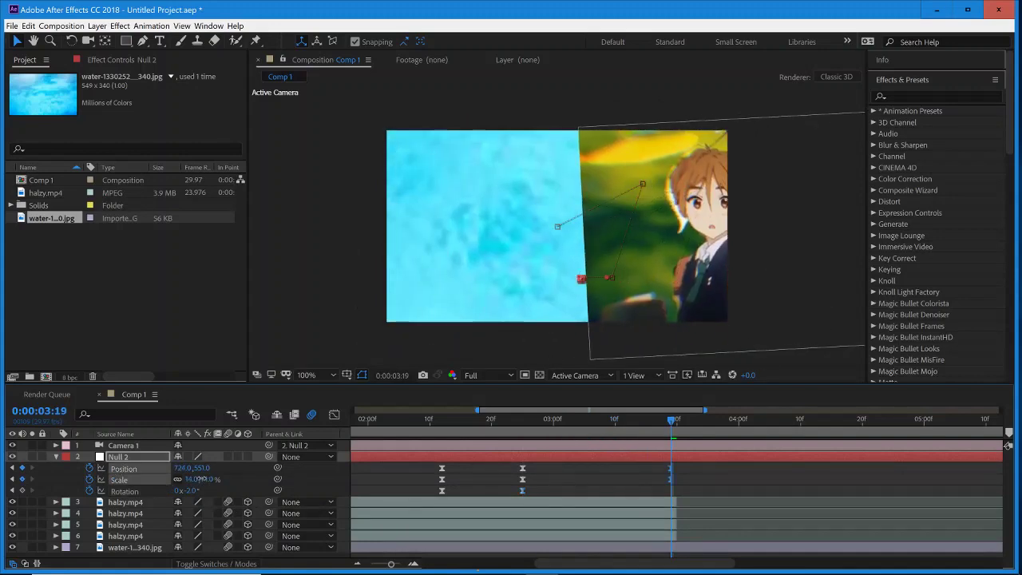
pyautogui.moveTo(200, 479); pyautogui.dragTo(10, 470)
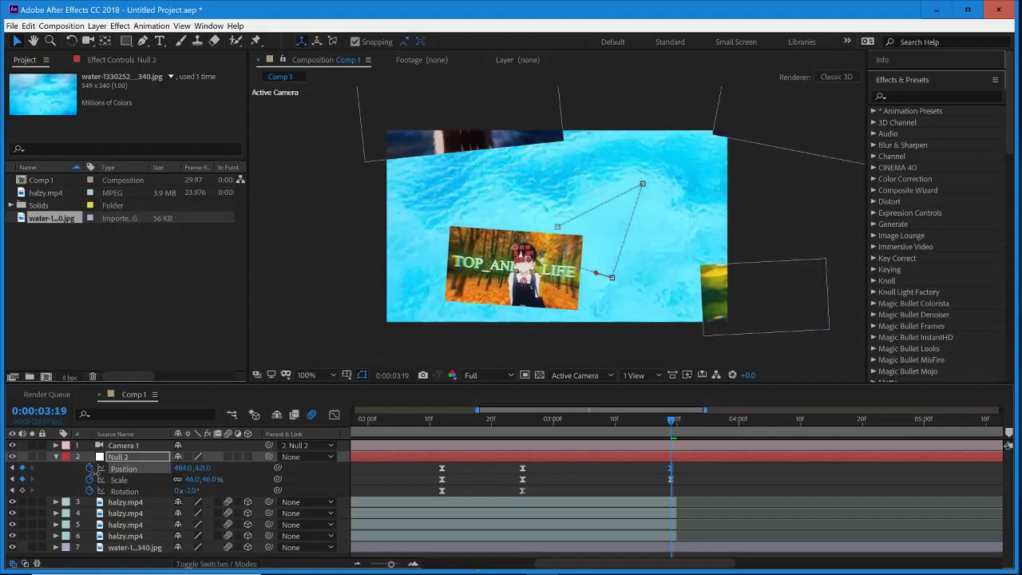
pyautogui.moveTo(94, 472); pyautogui.dragTo(18, 475)
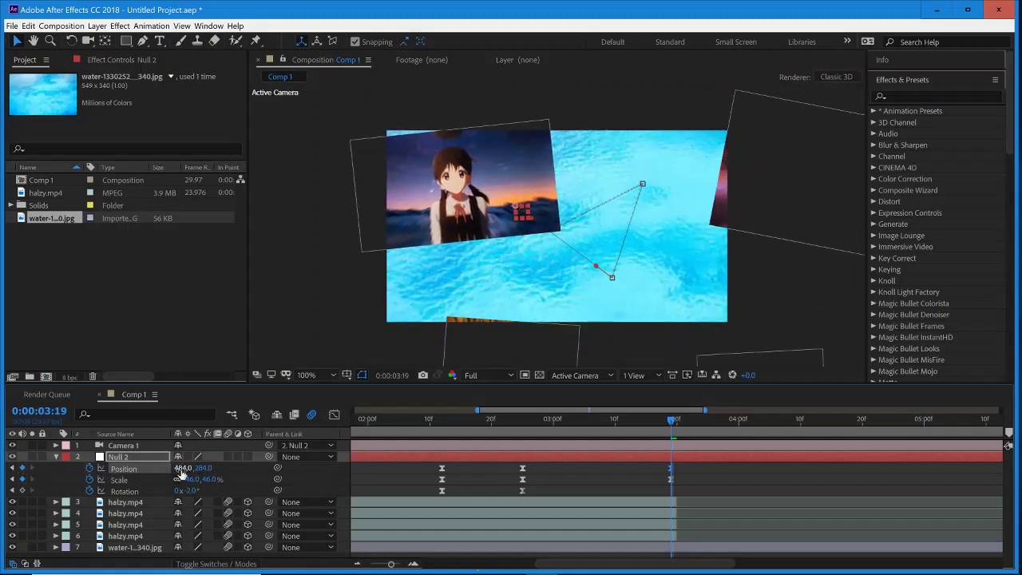
pyautogui.moveTo(182, 475); pyautogui.dragTo(77, 475)
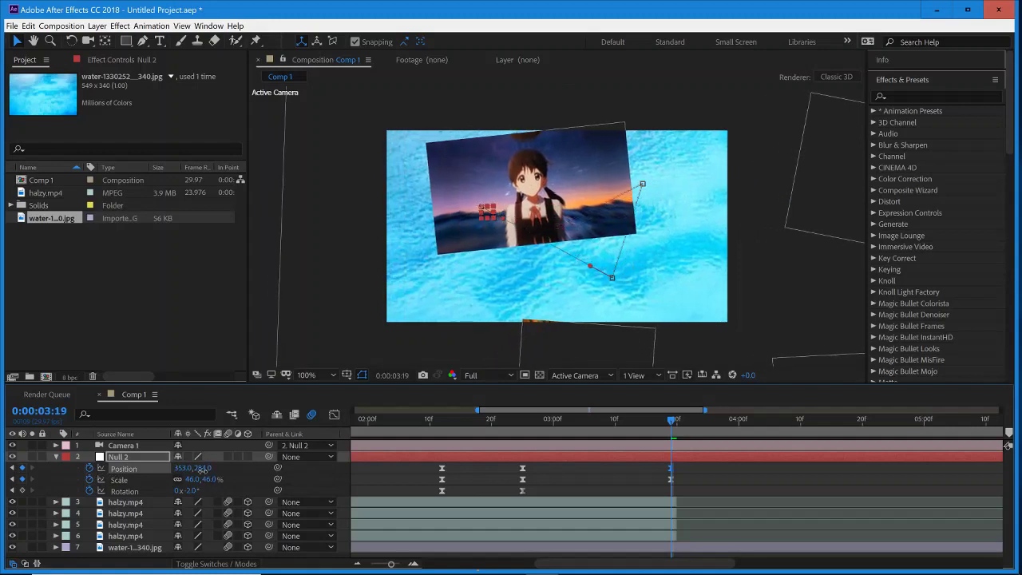
pyautogui.moveTo(203, 470); pyautogui.dragTo(163, 478)
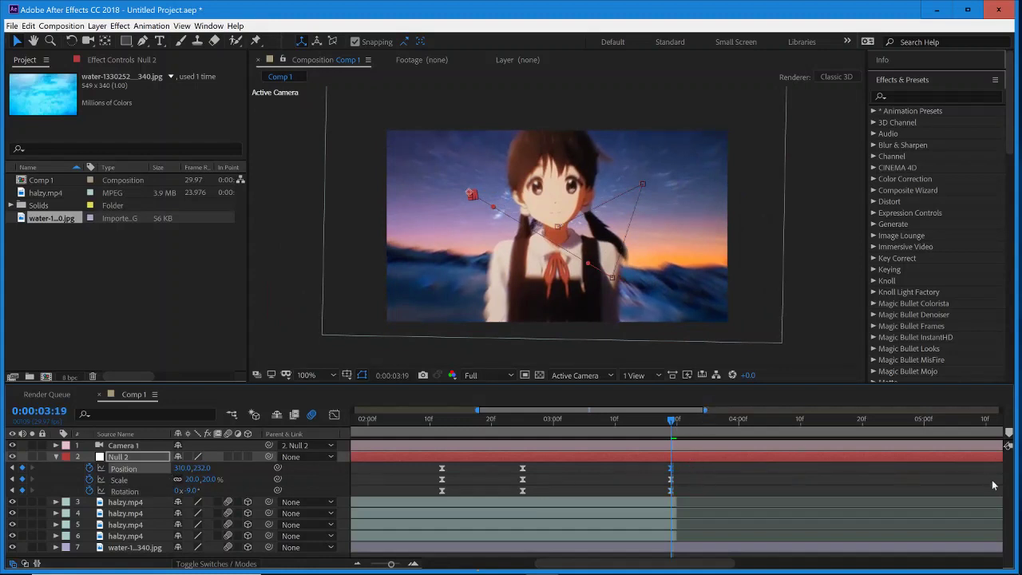
# Step: Time-stretch the four halzy.mp4 layers to 600% so they run to the composition's end
pyautogui.click(623, 505)
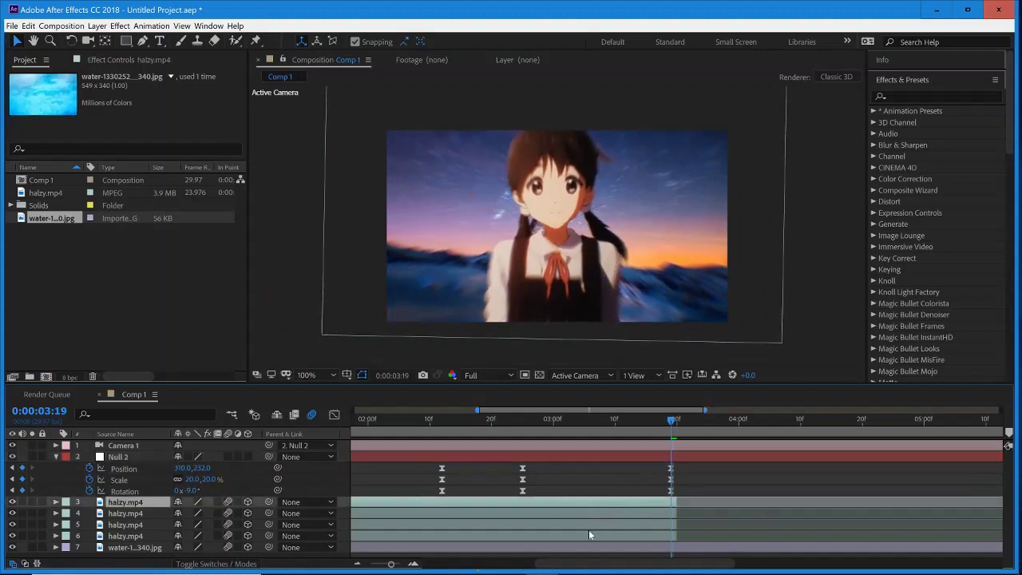
pyautogui.keyDown('shift'); pyautogui.click(583, 535); pyautogui.keyUp('shift')
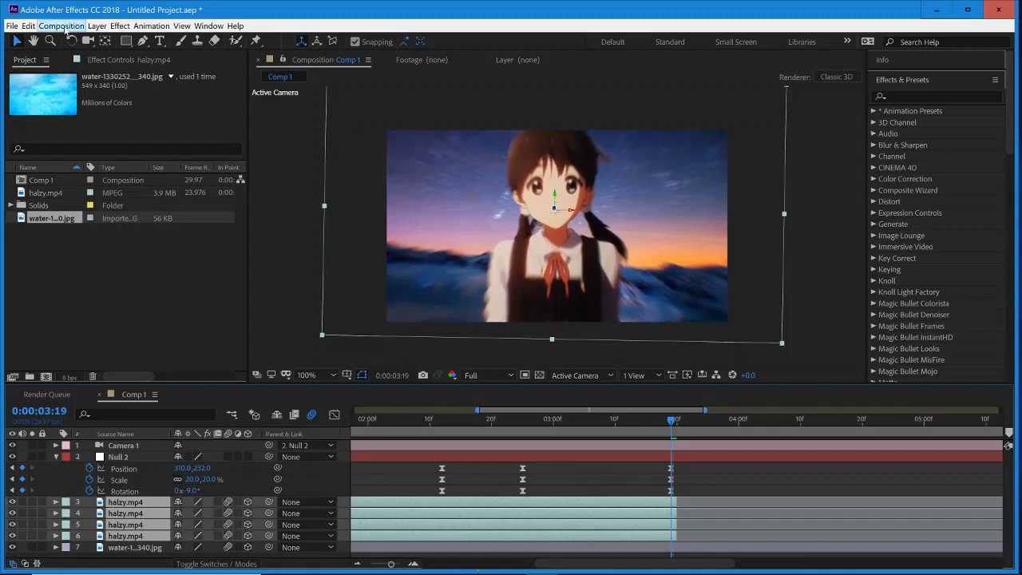
pyautogui.click(96, 26)
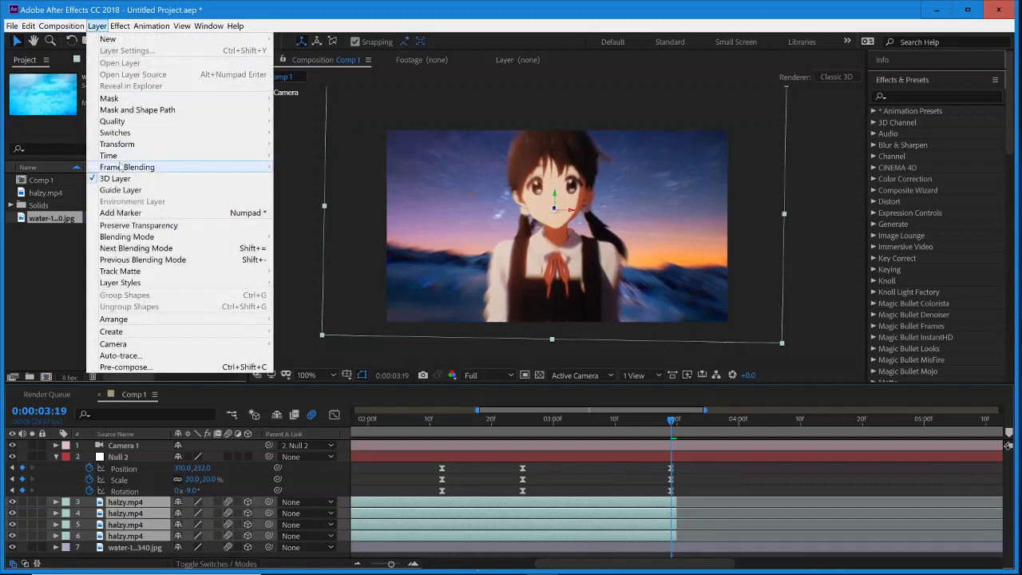
pyautogui.moveTo(108, 155)
pyautogui.click(308, 181)
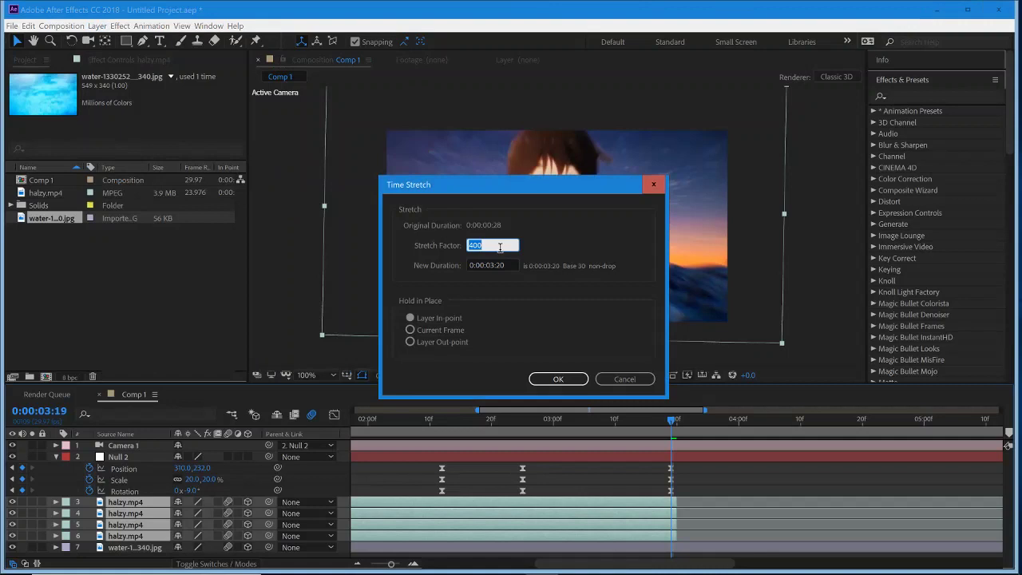
pyautogui.write('800')
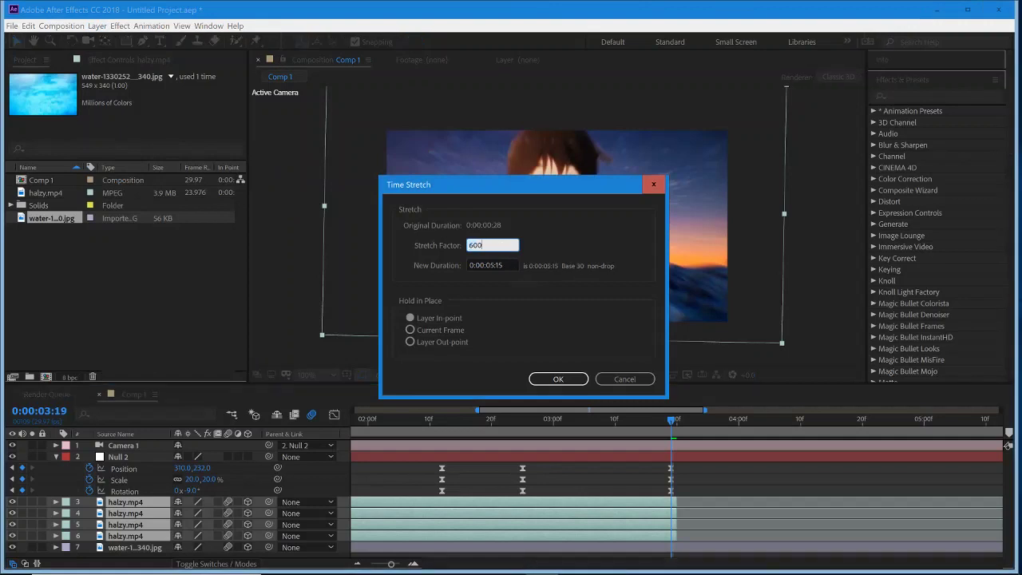
pyautogui.press('Return')
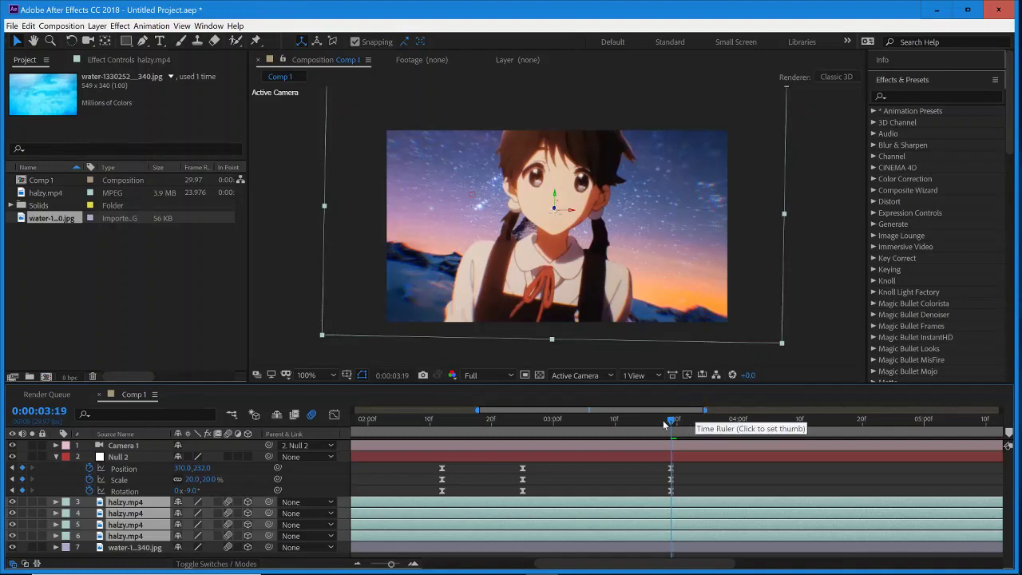
pyautogui.moveTo(664, 425); pyautogui.dragTo(345, 432)
# Step: Expand the Preview panel and play the composition through the camera moves, then stop
pyautogui.click(895, 79)
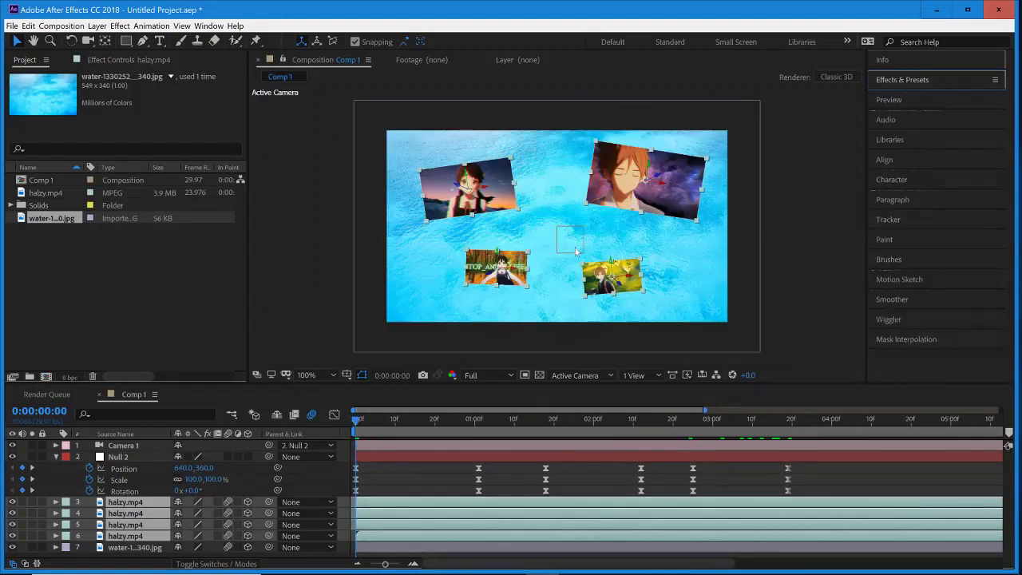
pyautogui.click(878, 102)
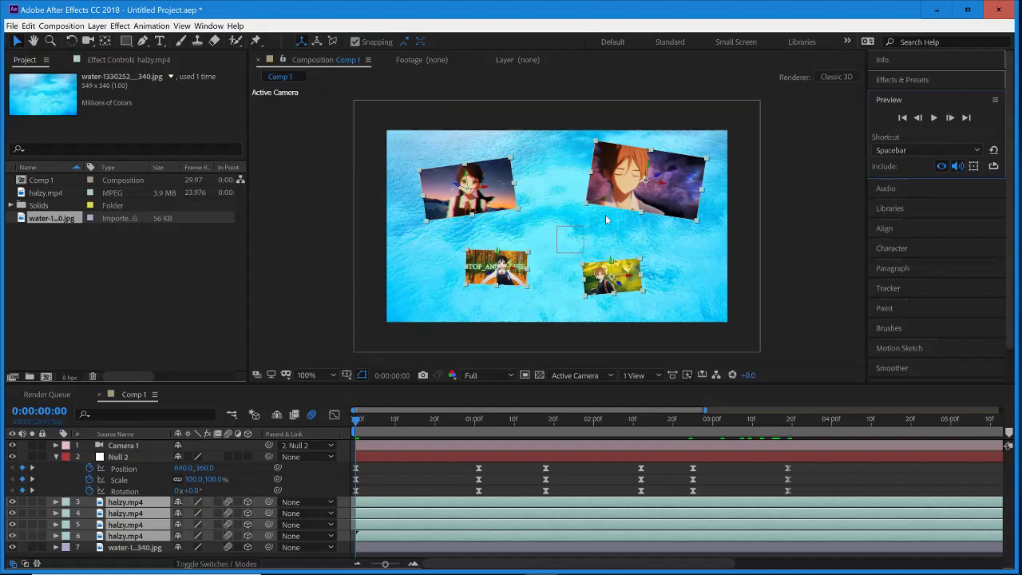
pyautogui.click(936, 119)
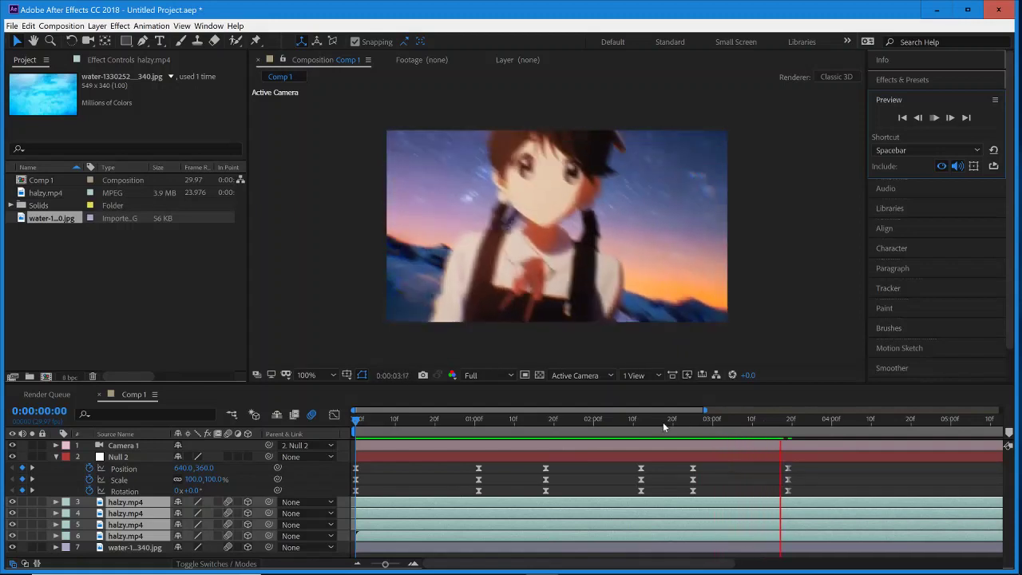
pyautogui.click(355, 420)
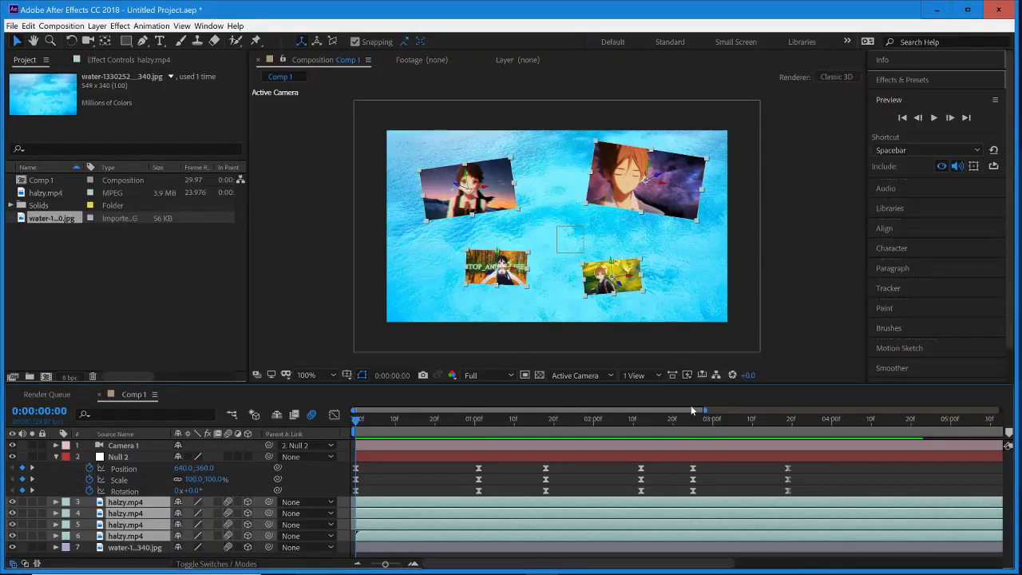
# Step: End the work area around 5.5 seconds, where the stretched clips end, and start a preview
pyautogui.press('-')
pyautogui.press('-')
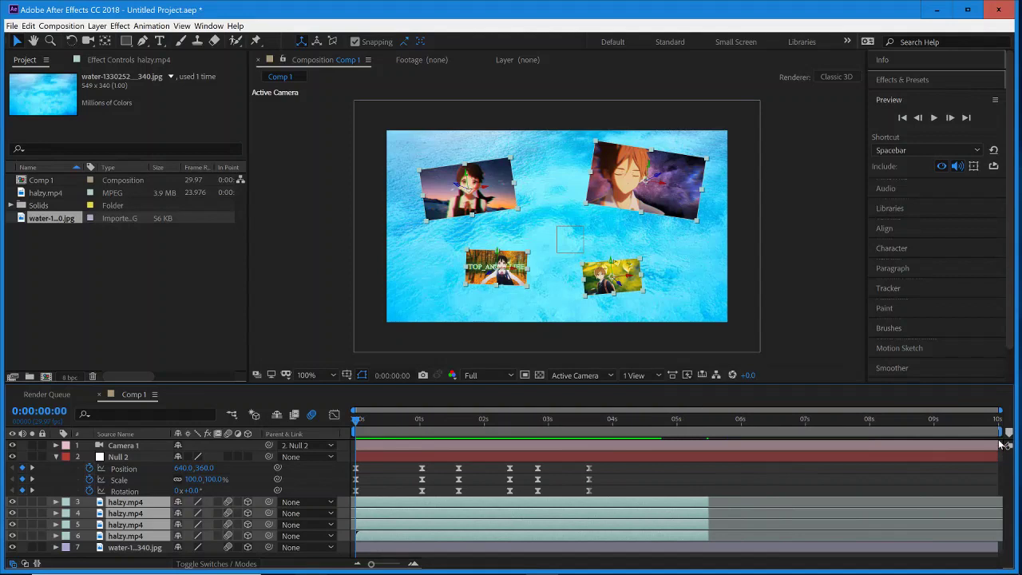
pyautogui.moveTo(1008, 432); pyautogui.dragTo(725, 476)
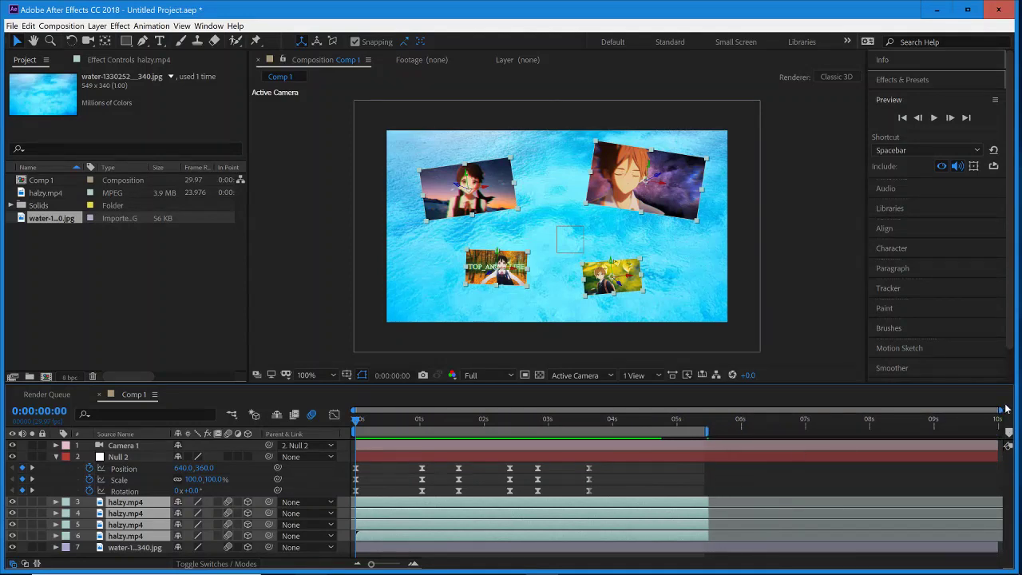
pyautogui.press('space')
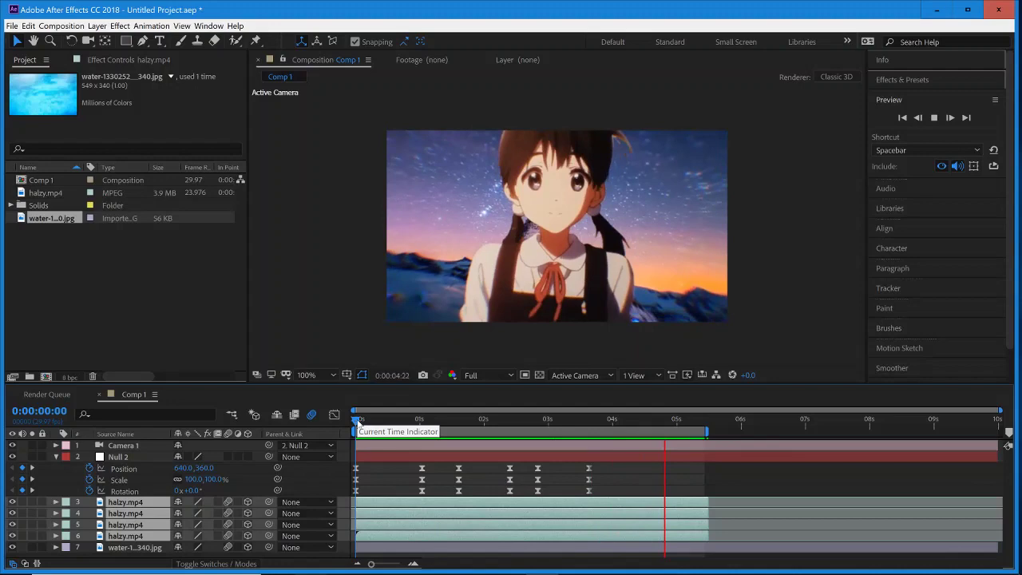
# Step: Replay the camera animation, scrub the first three seconds, then select the water background layer
pyautogui.click(358, 421)
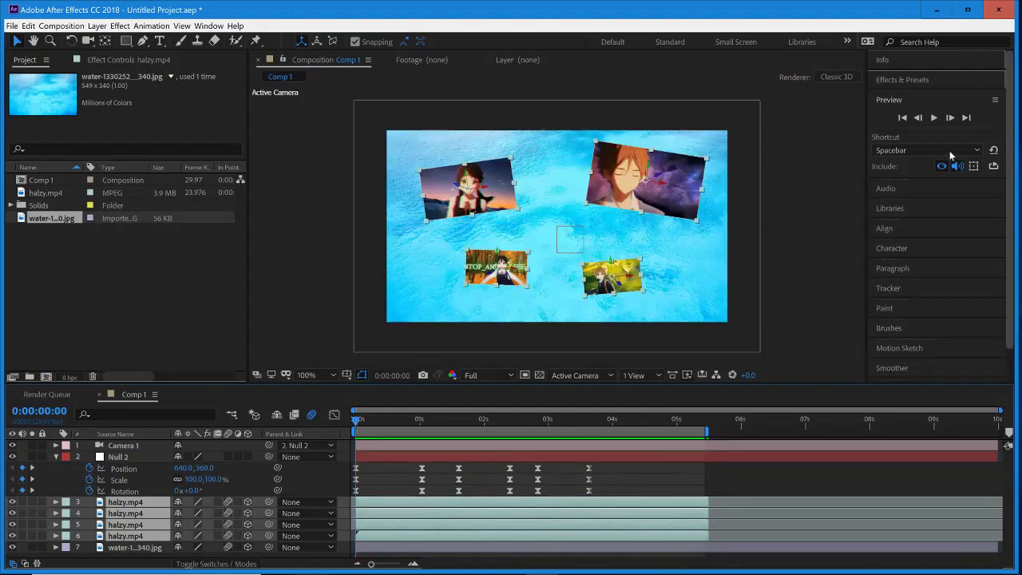
pyautogui.click(936, 117)
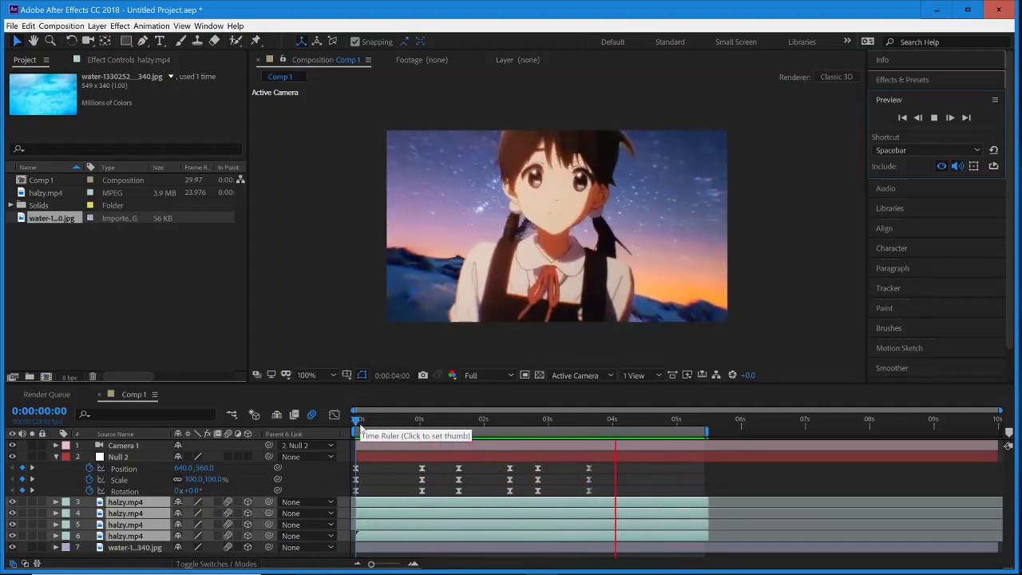
pyautogui.click(359, 422)
pyautogui.moveTo(359, 427); pyautogui.dragTo(631, 421)
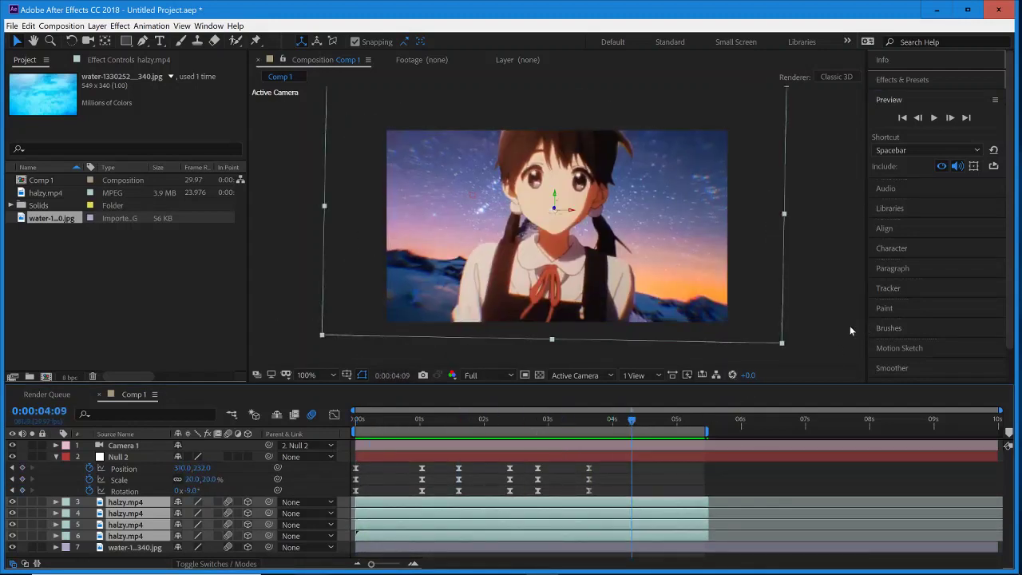
pyautogui.click(842, 325)
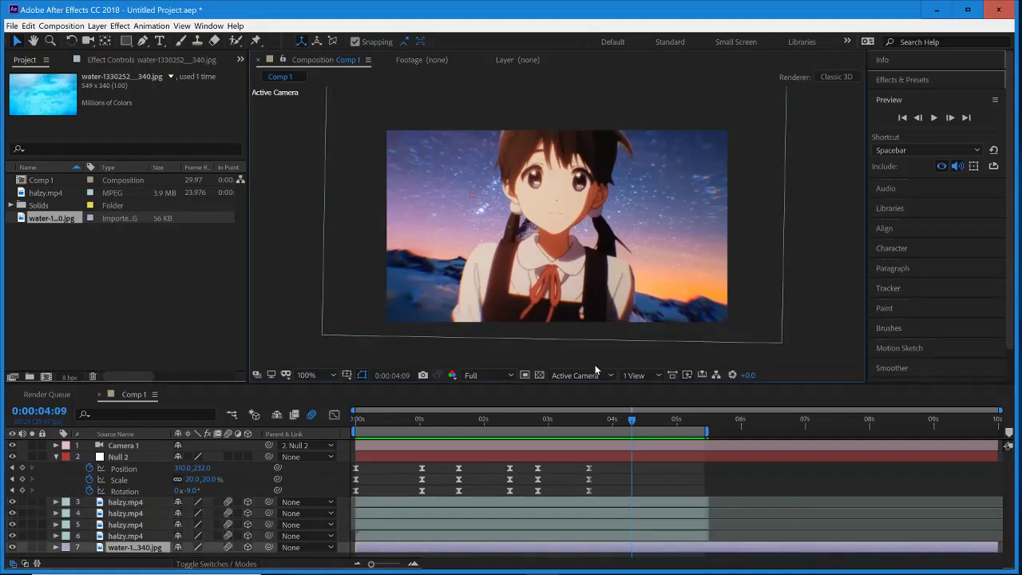